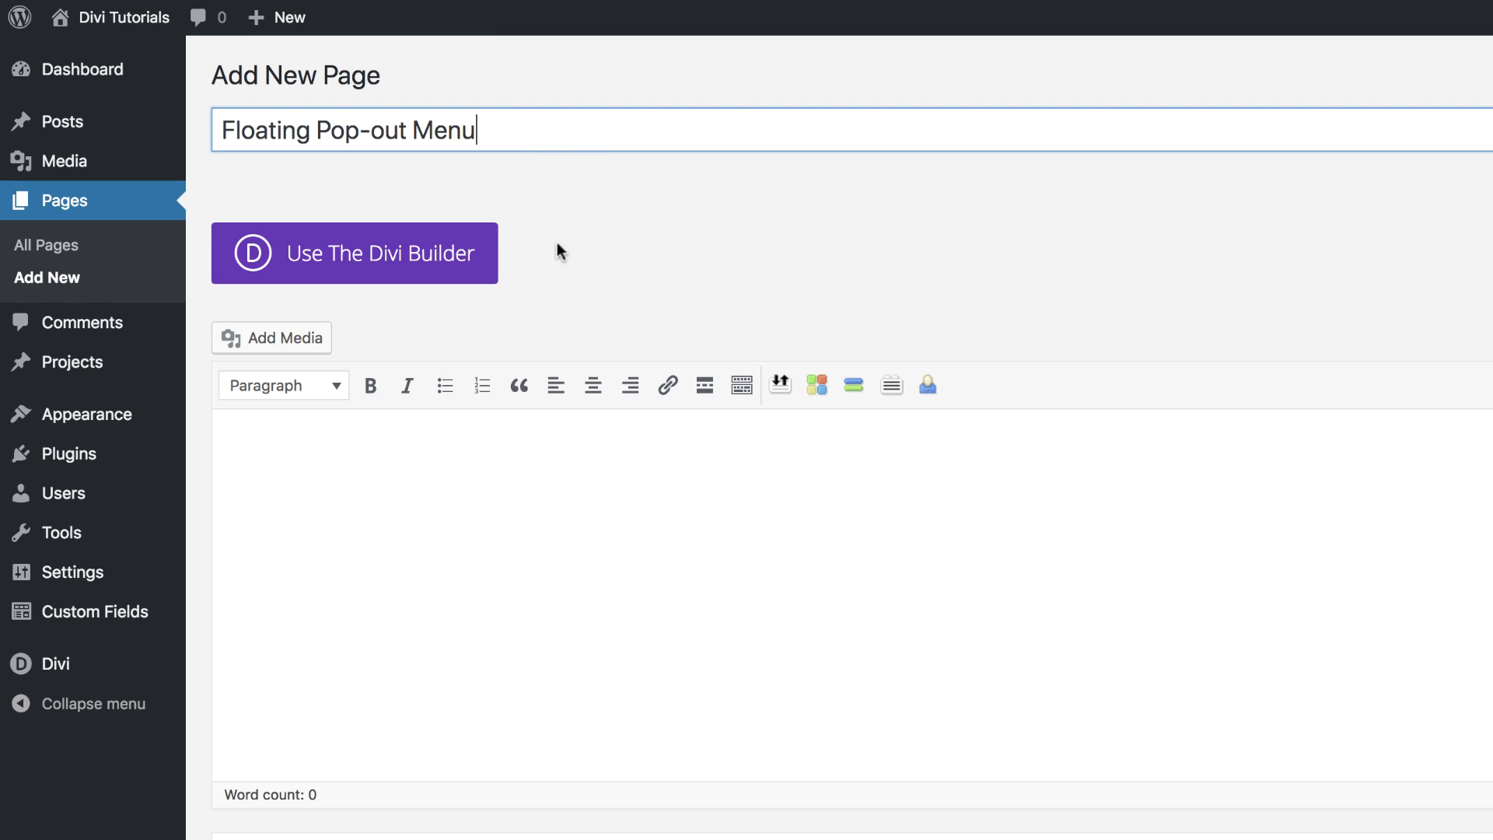
- Enable the Divi Builder for the Floating Pop-out Menu page, launch its front-end editor and choose to start from a premade layout
left_click(373, 262)
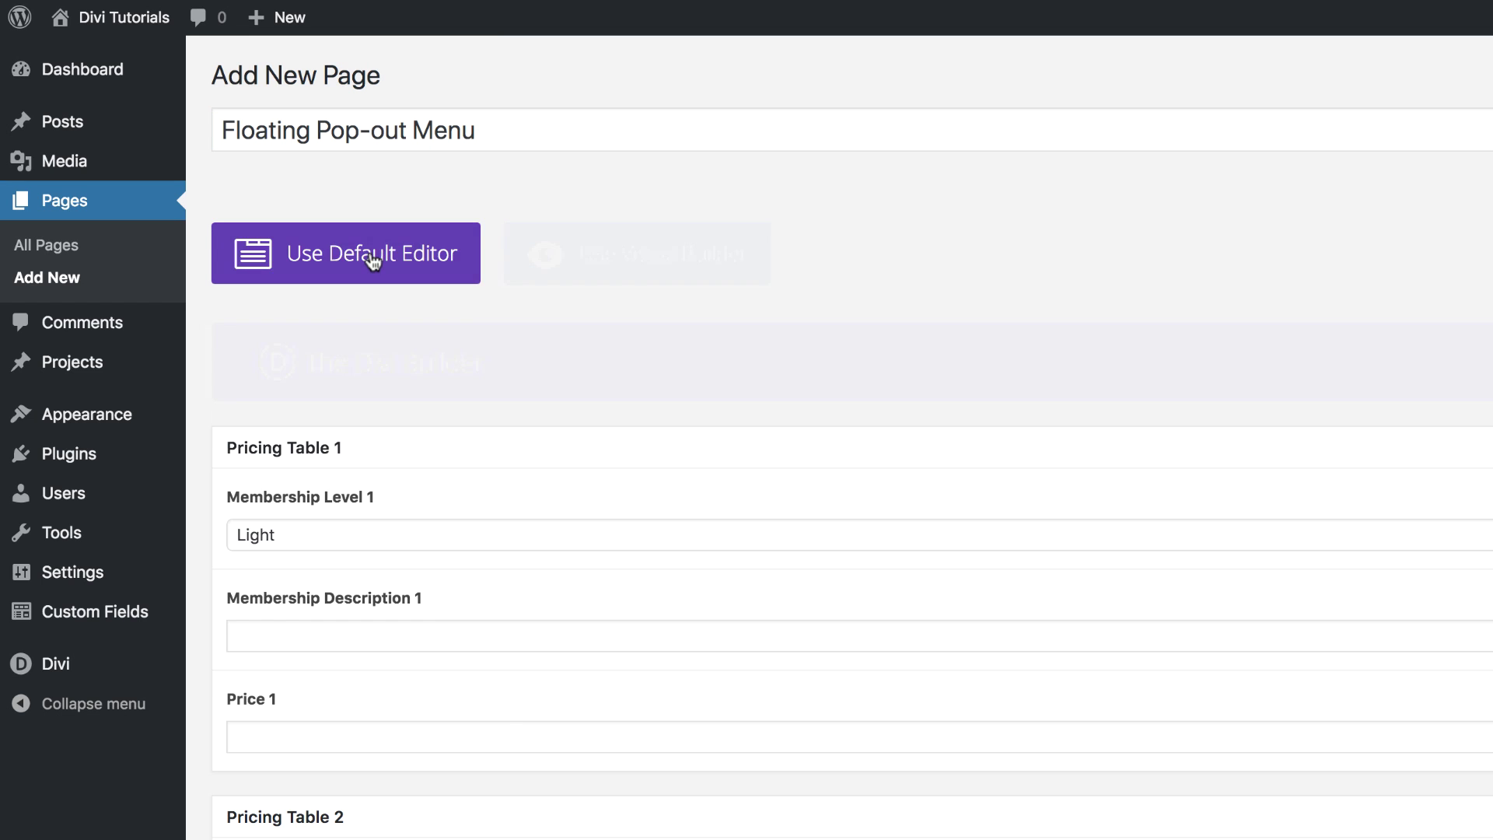
left_click(700, 261)
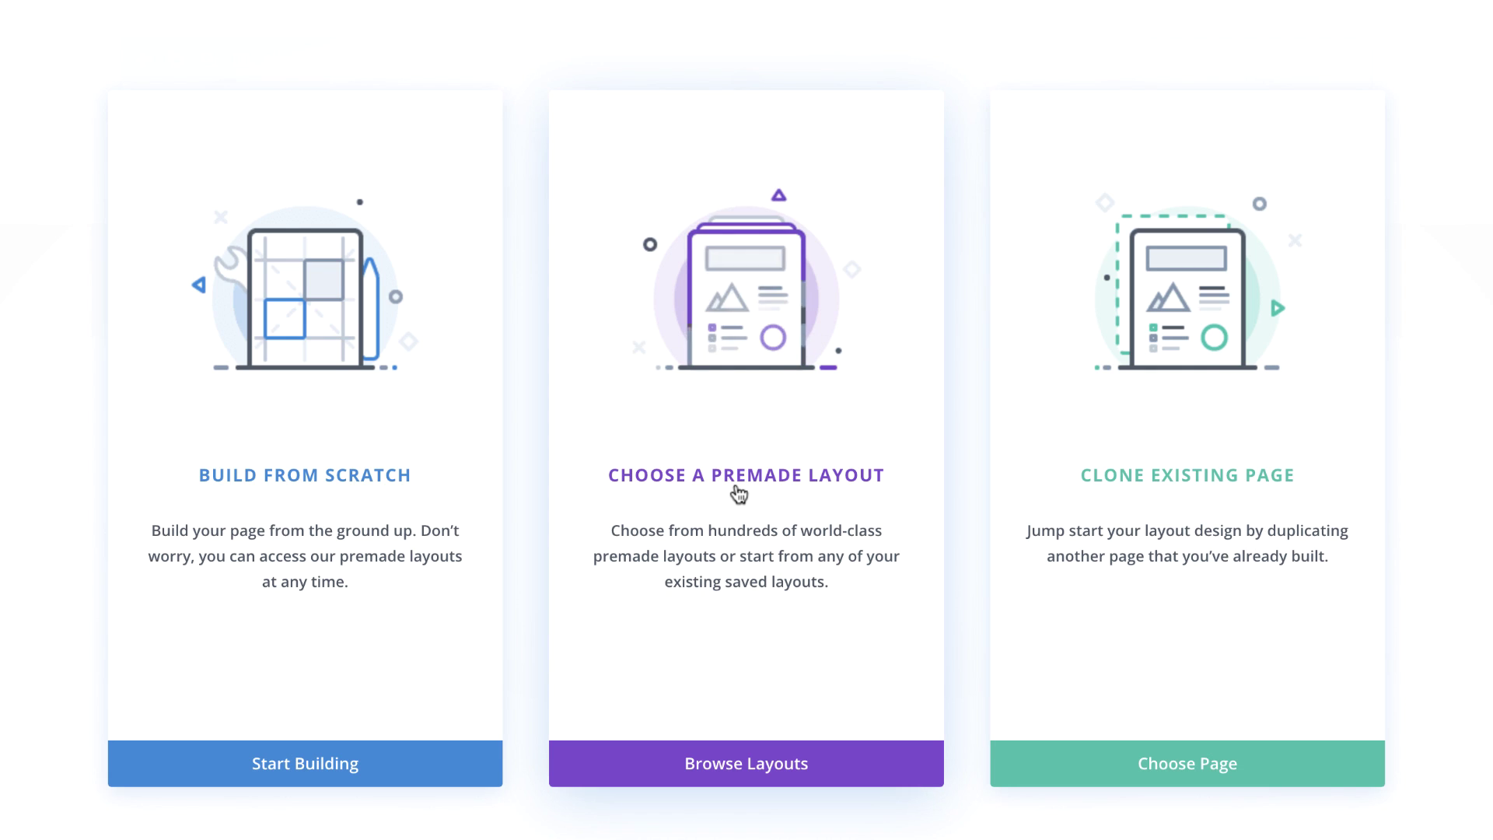
left_click(773, 477)
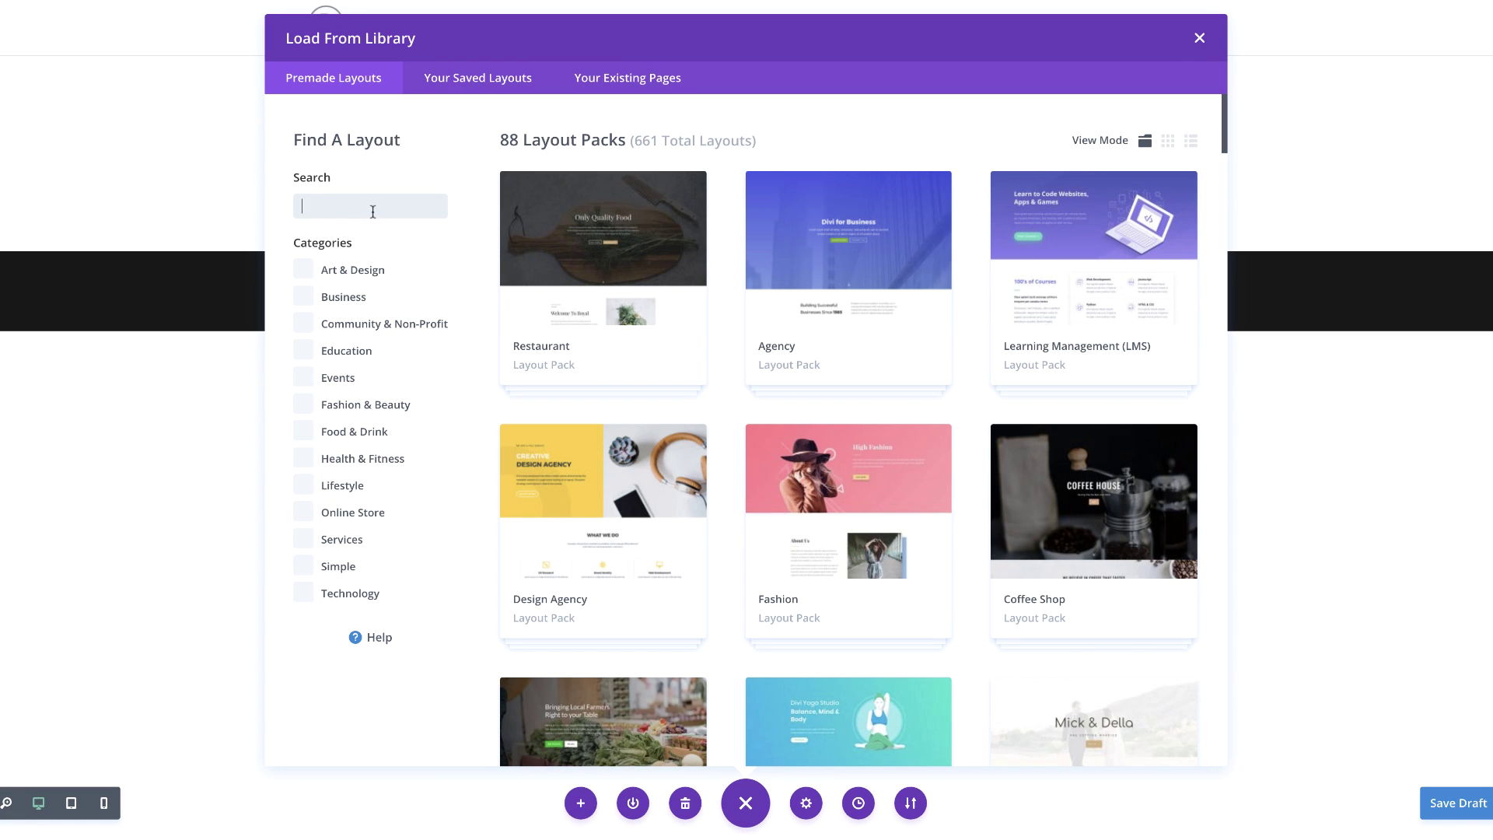
- Load the Donate layout from the Charity pack in the Community & Non-Profit category onto the page
left_click(378, 327)
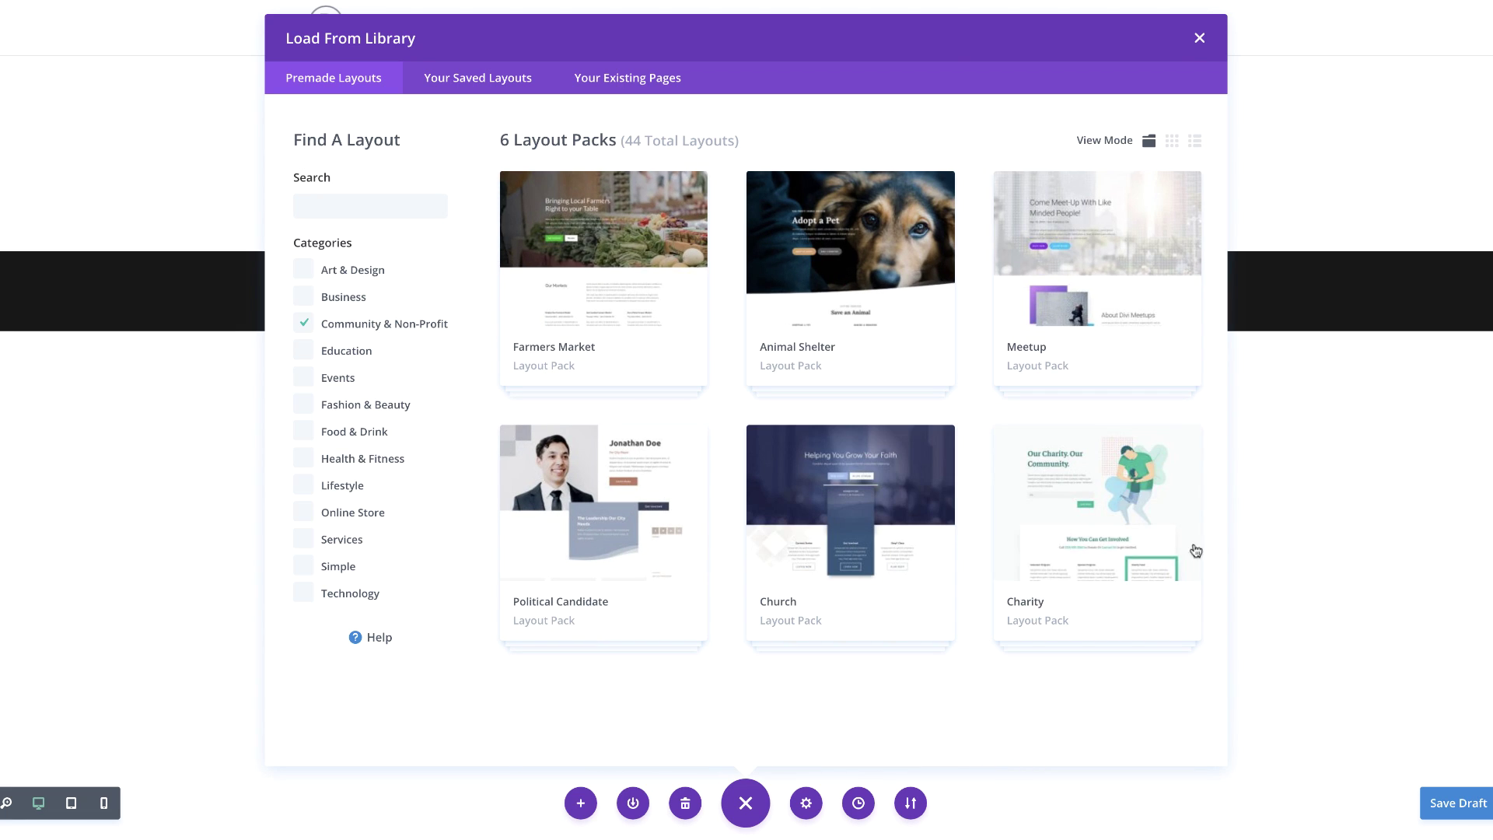
left_click(1075, 548)
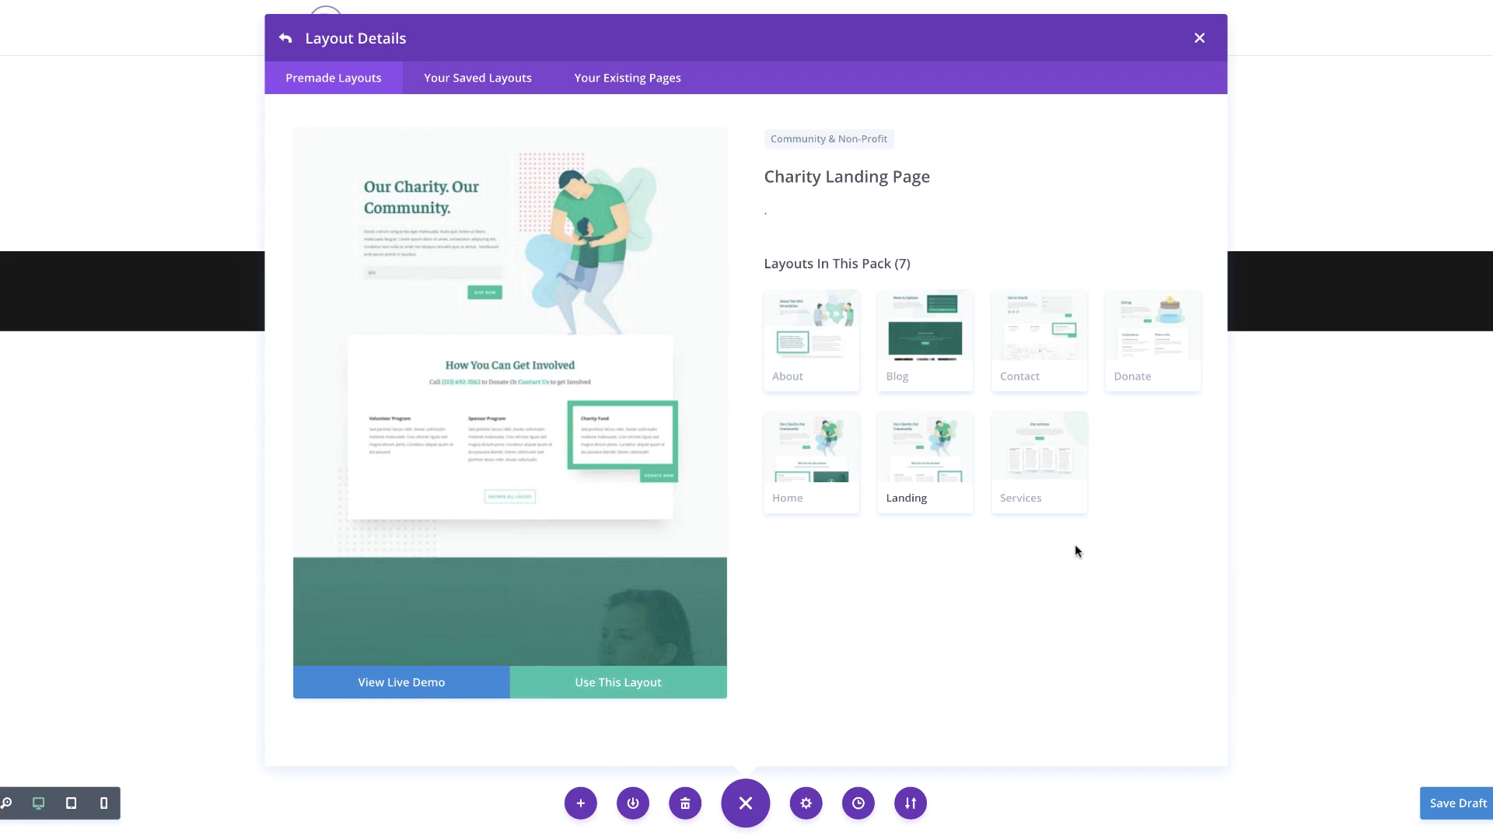
left_click(1163, 353)
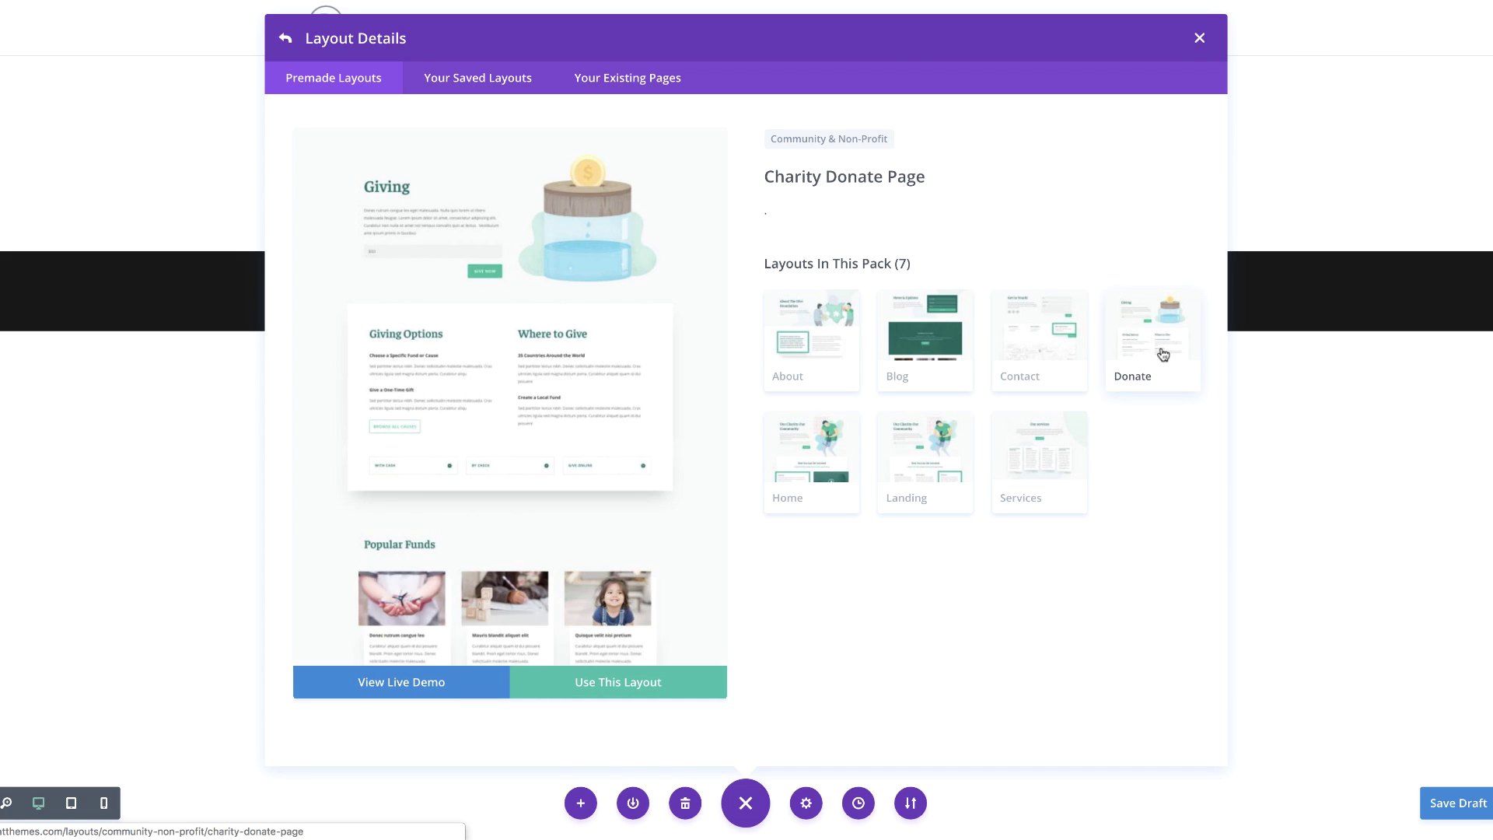
left_click(626, 688)
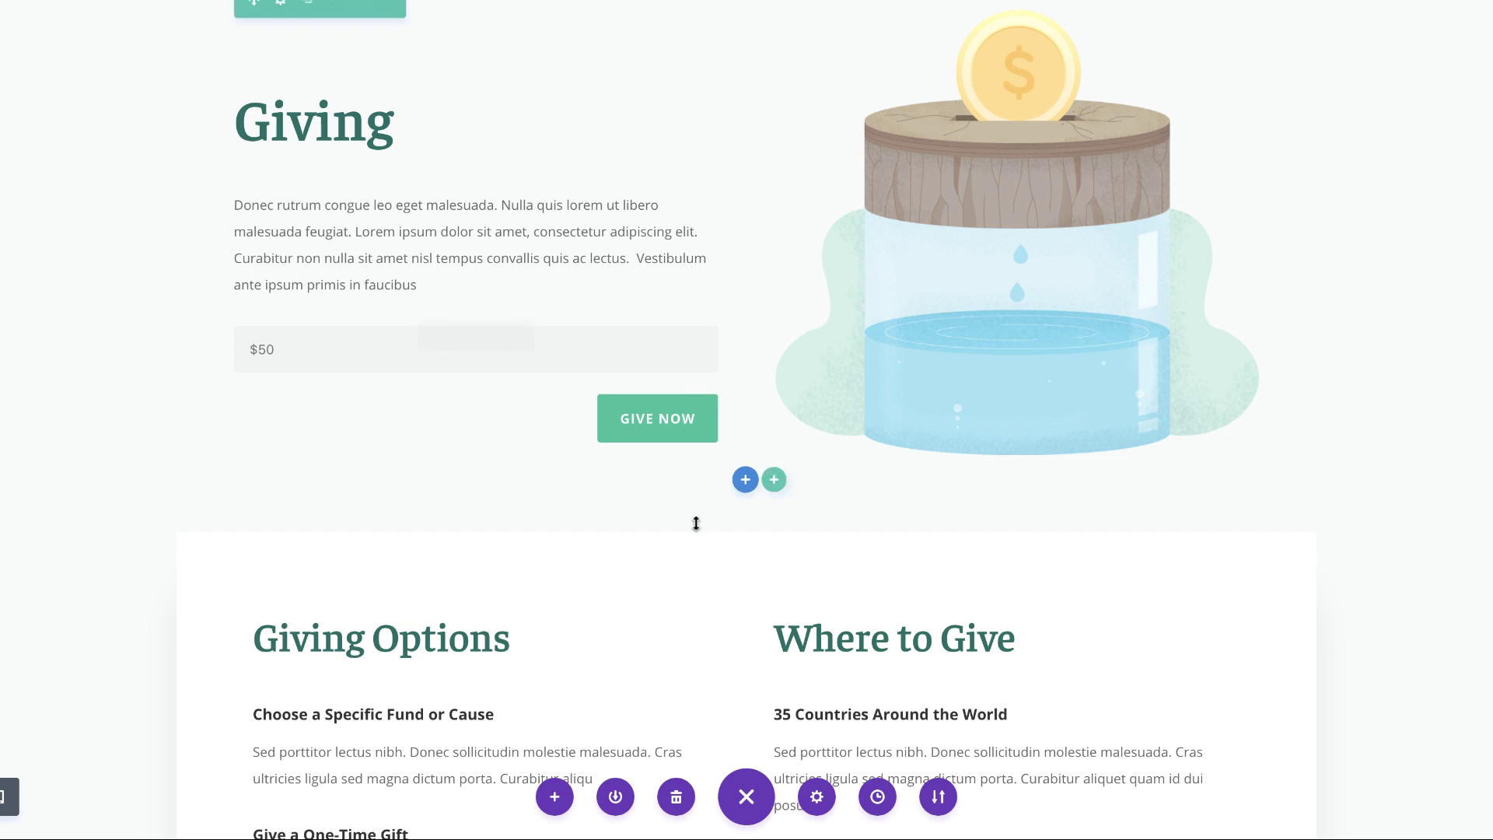
- Add a regular section below the Giving hero with a three-quarter/one-quarter row, and insert an Accordion module in its wider column
left_click(746, 478)
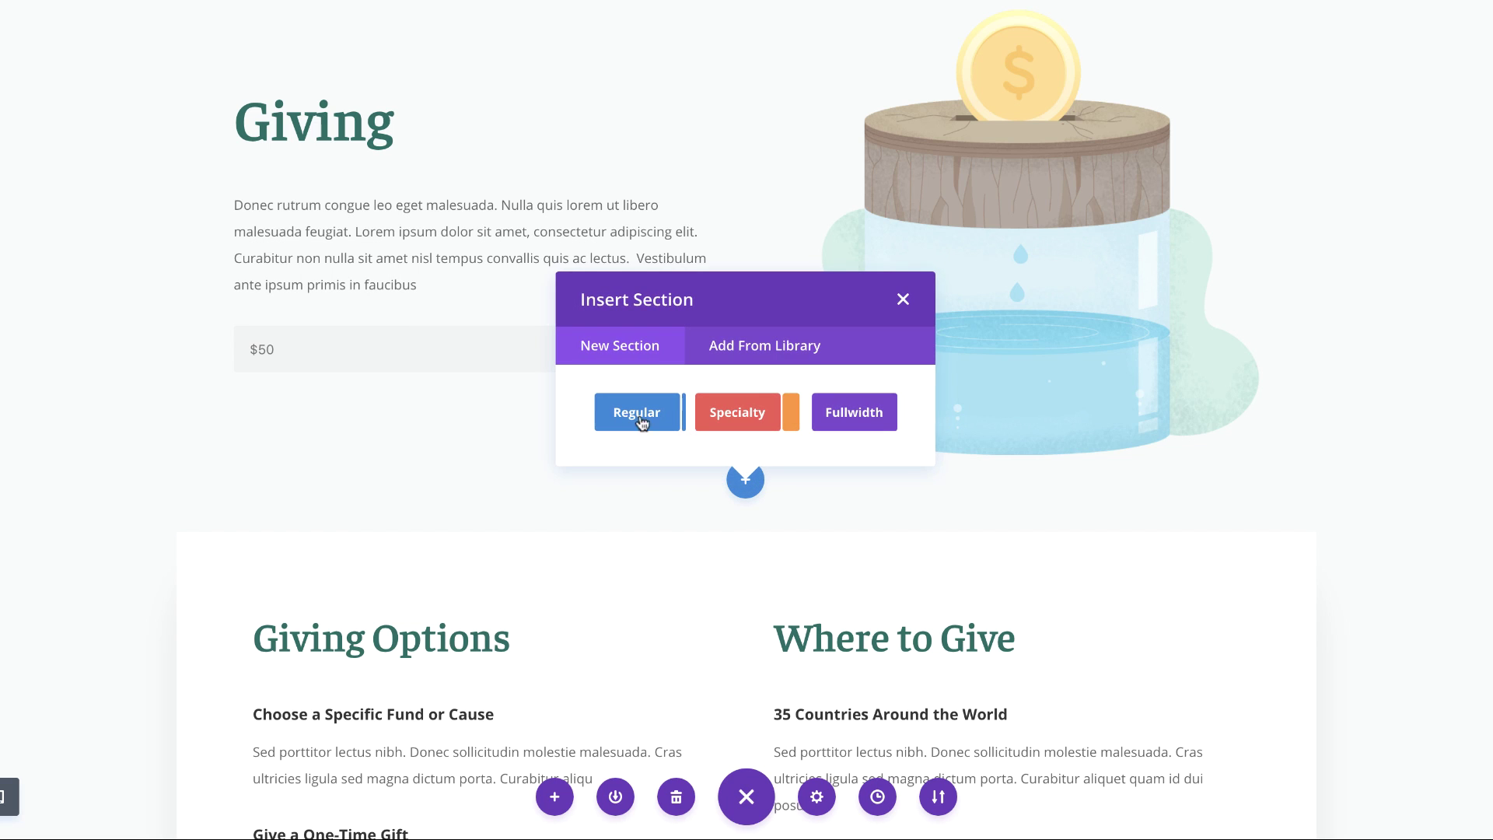
left_click(630, 415)
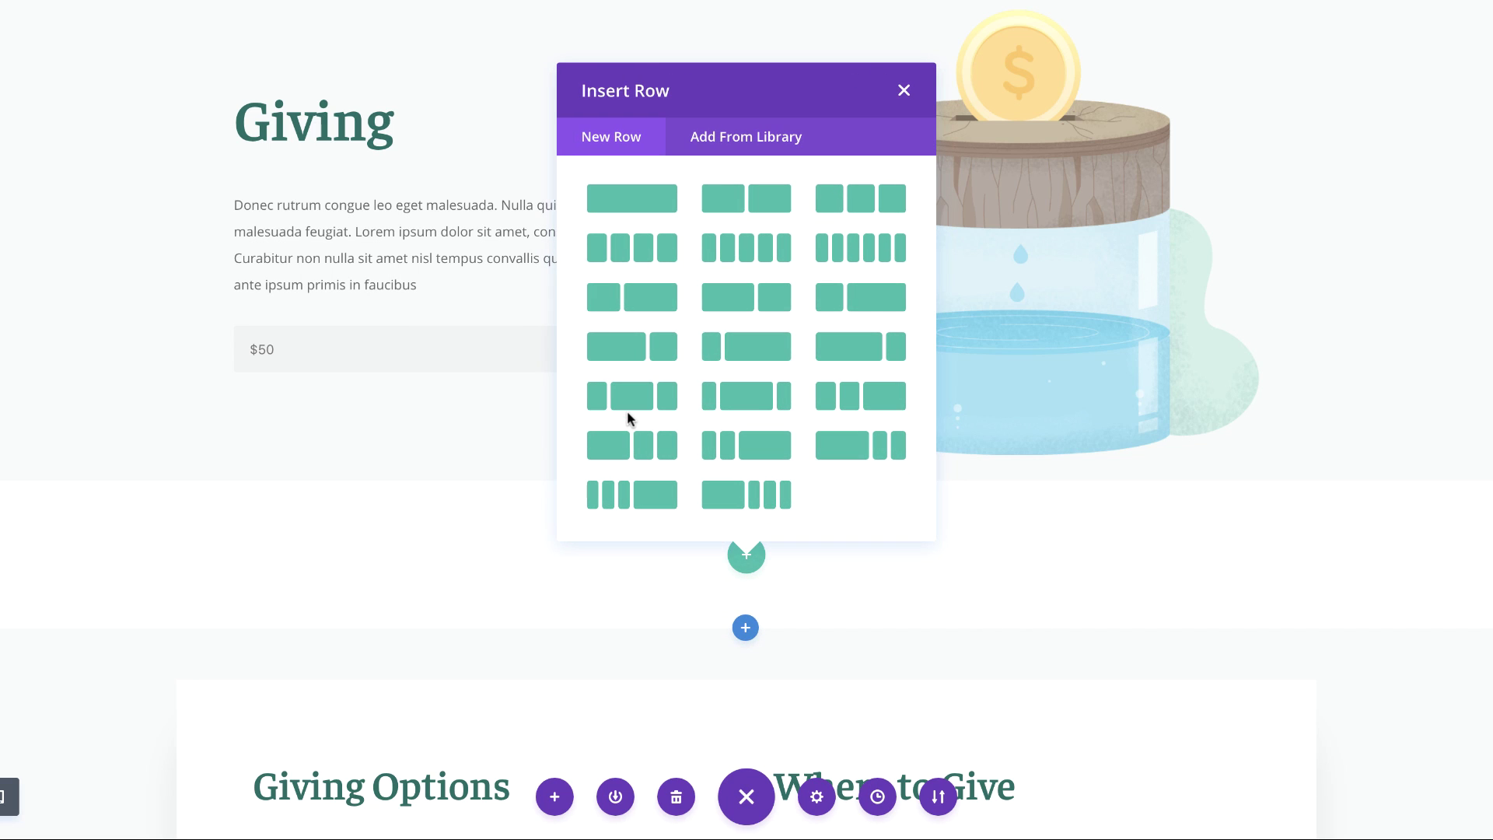
left_click(854, 356)
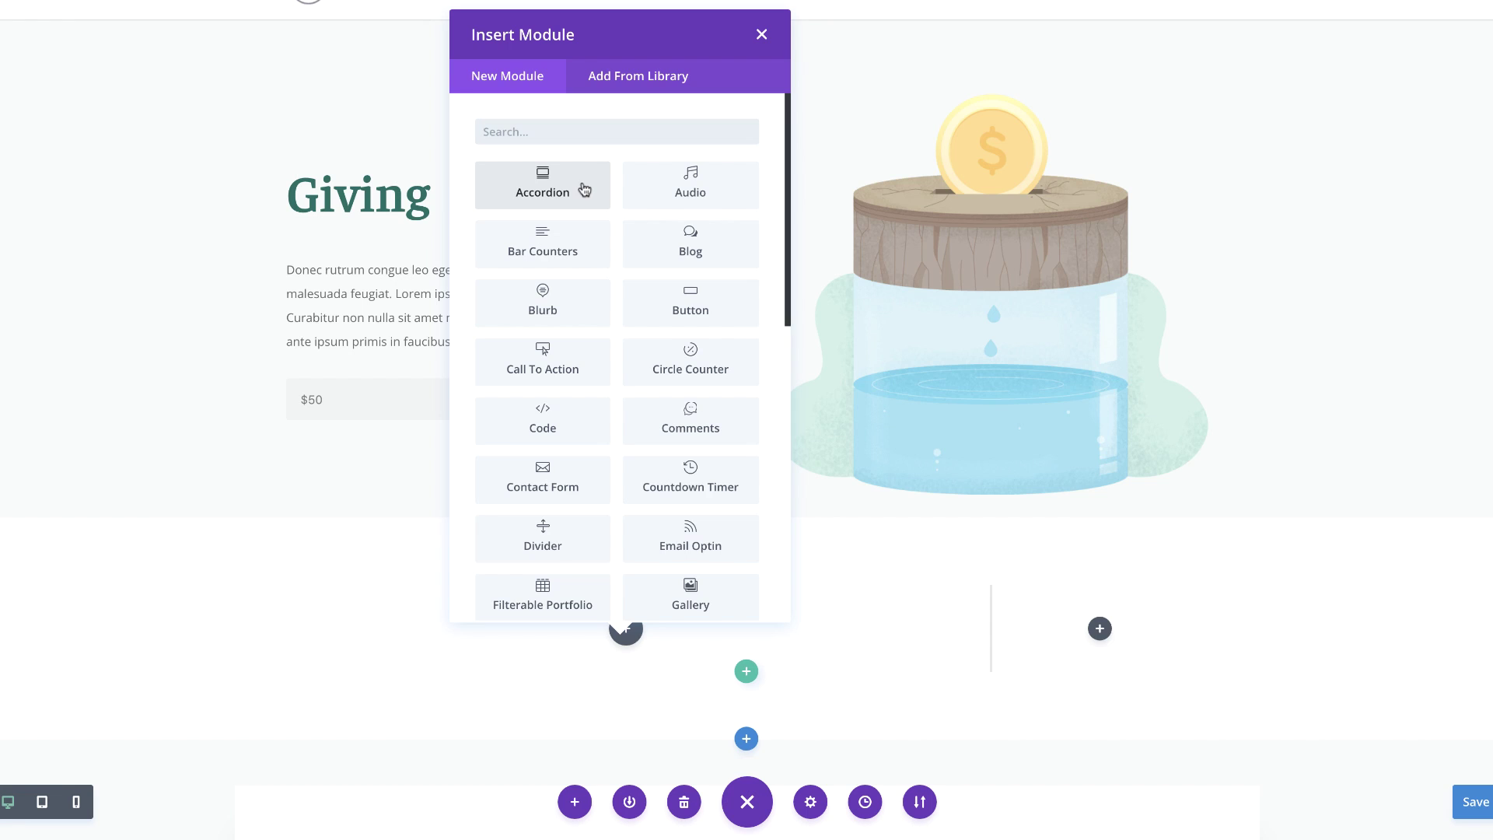
left_click(592, 187)
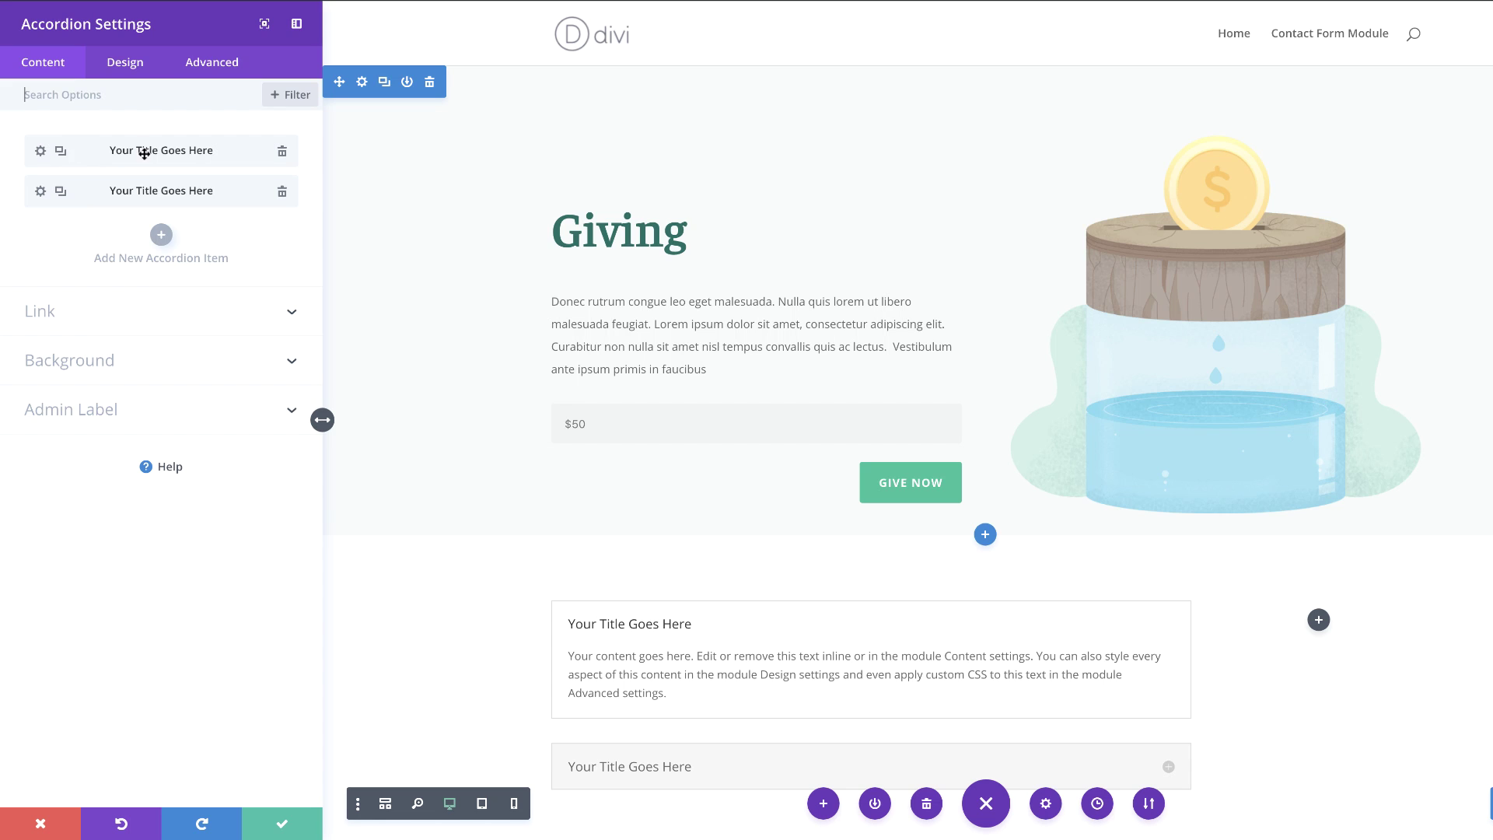
- Set the first accordion item's title to "Giving"
left_click(40, 152)
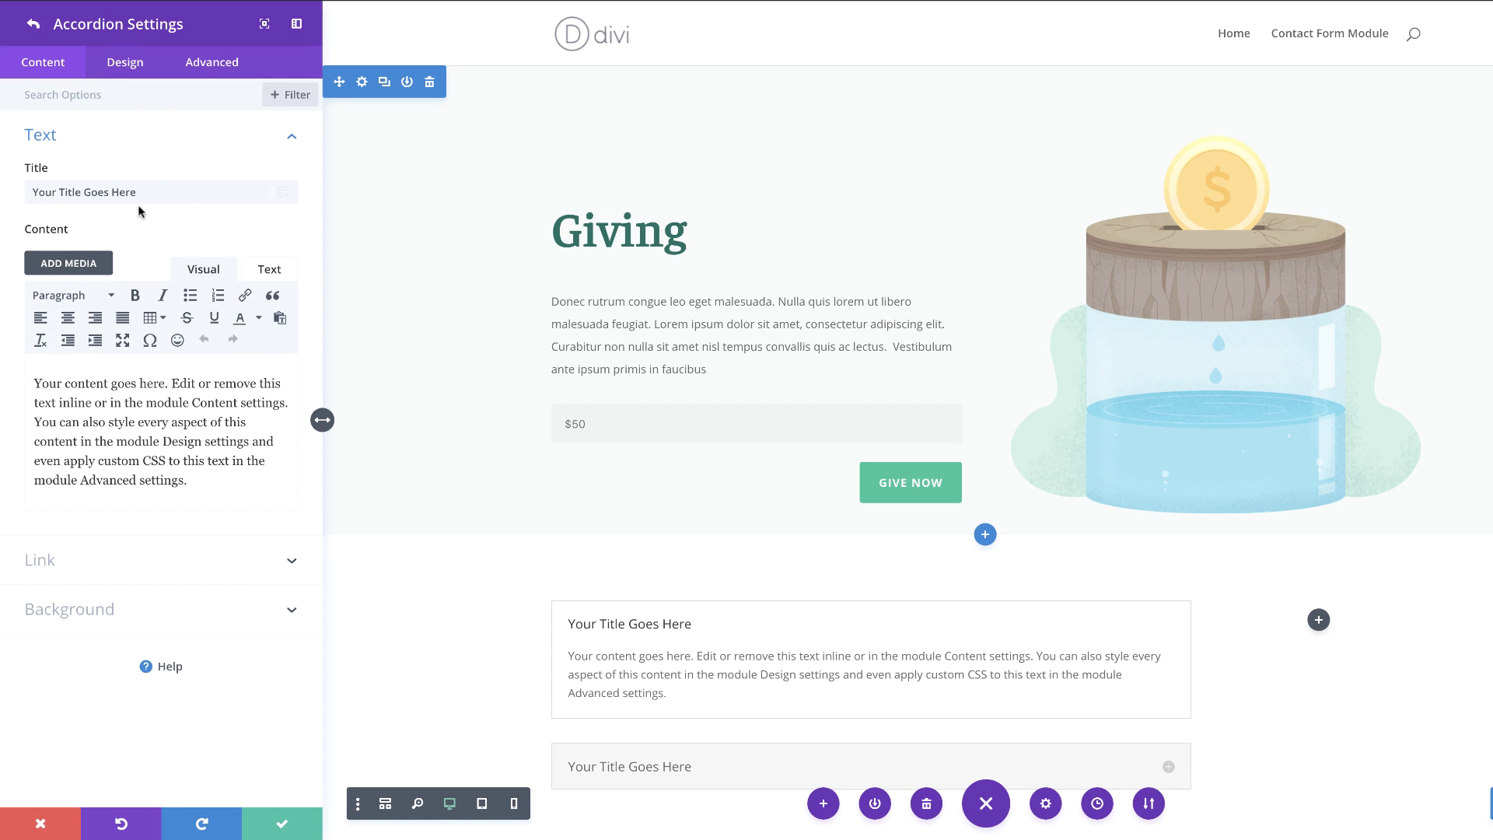
left_click_drag(282, 192, 7, 194)
type("Giving")
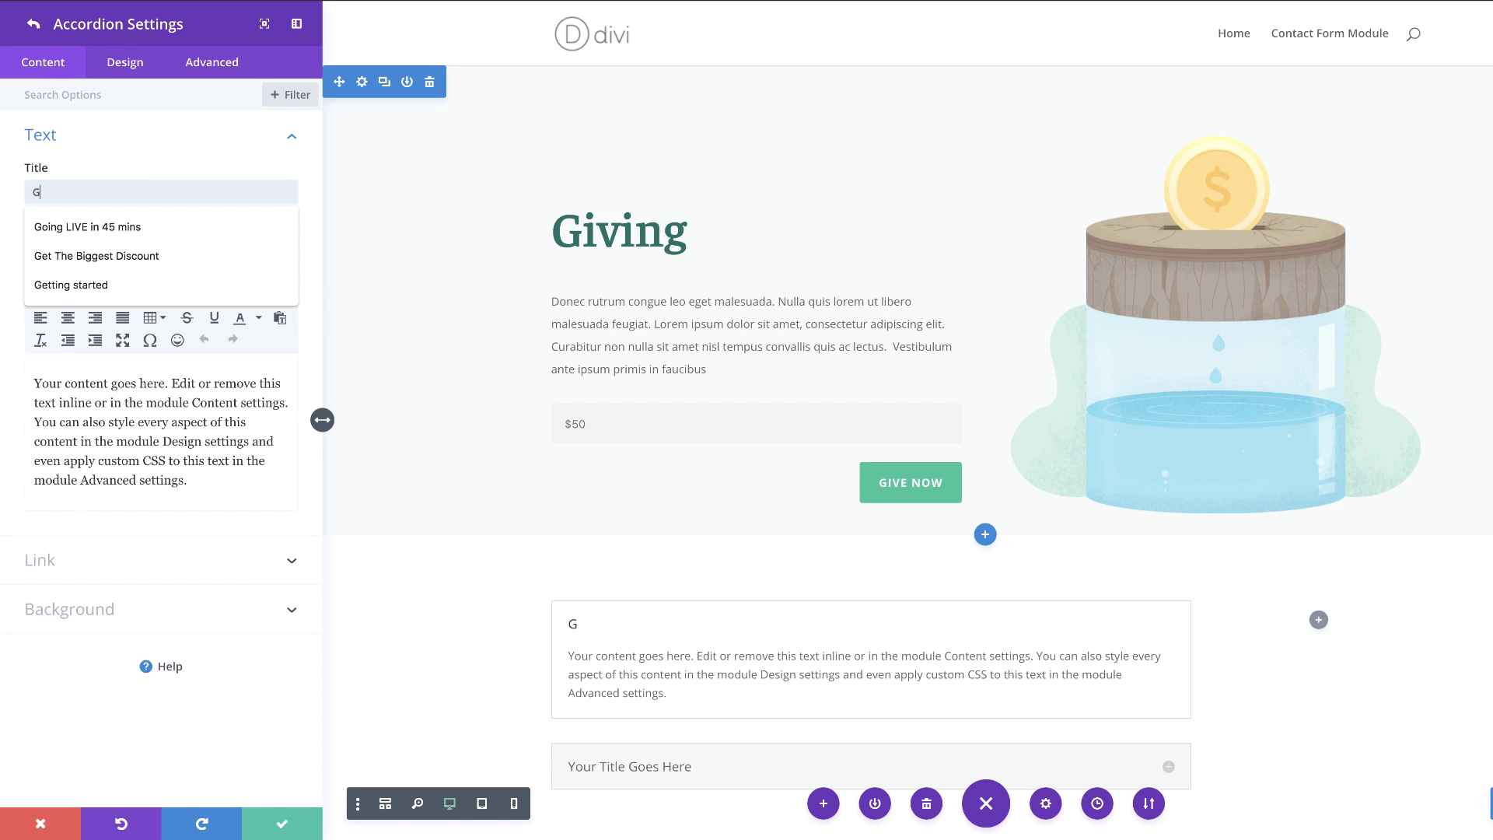
left_click(34, 25)
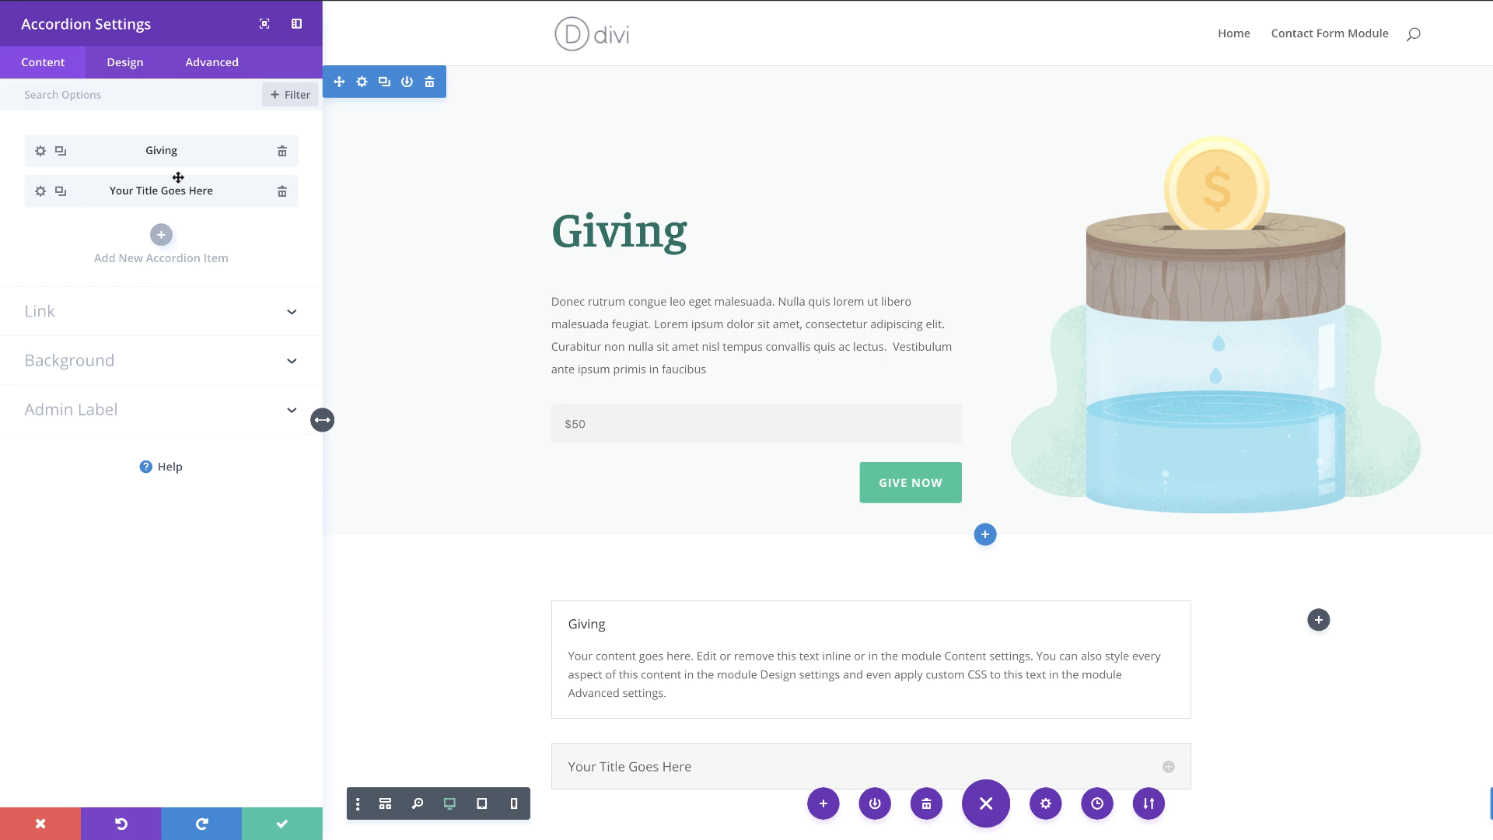
- Set the second accordion item's title to "Popular Funds"
left_click(40, 190)
type("Popular Funds")
left_click(31, 23)
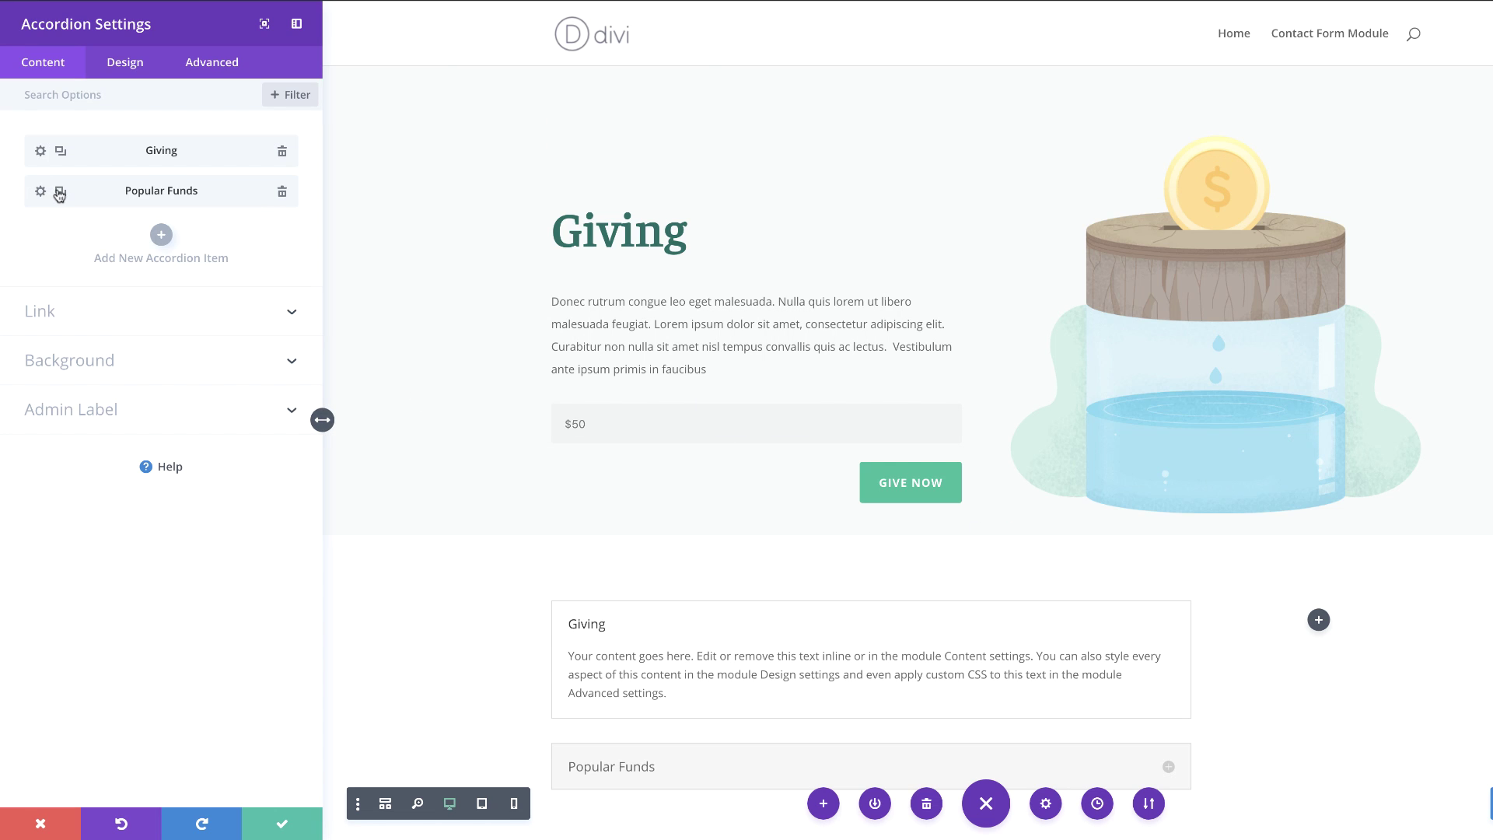
- Add a third accordion item with the title "About"
left_click(161, 235)
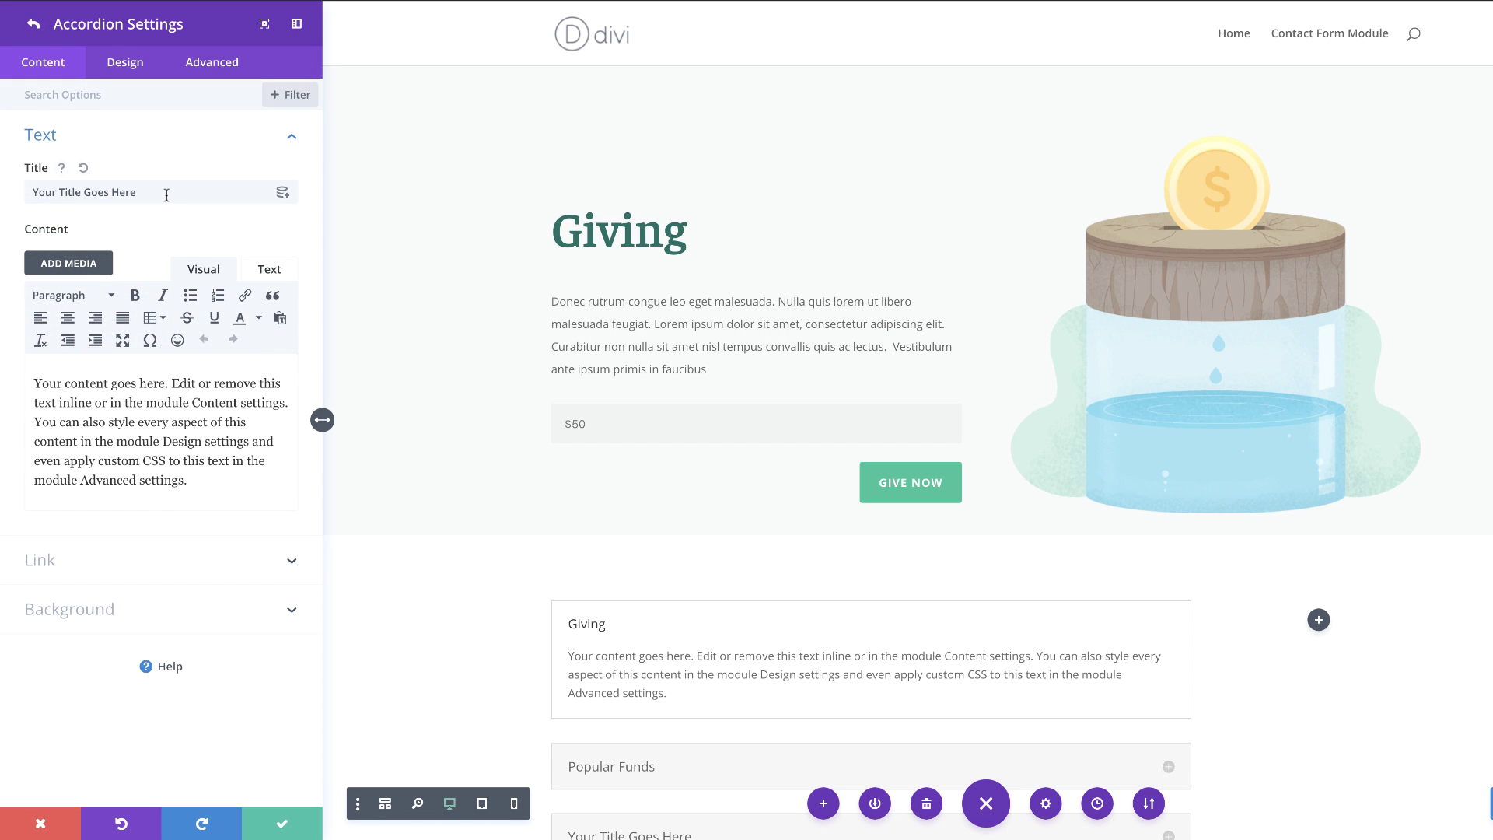
double_click(167, 196)
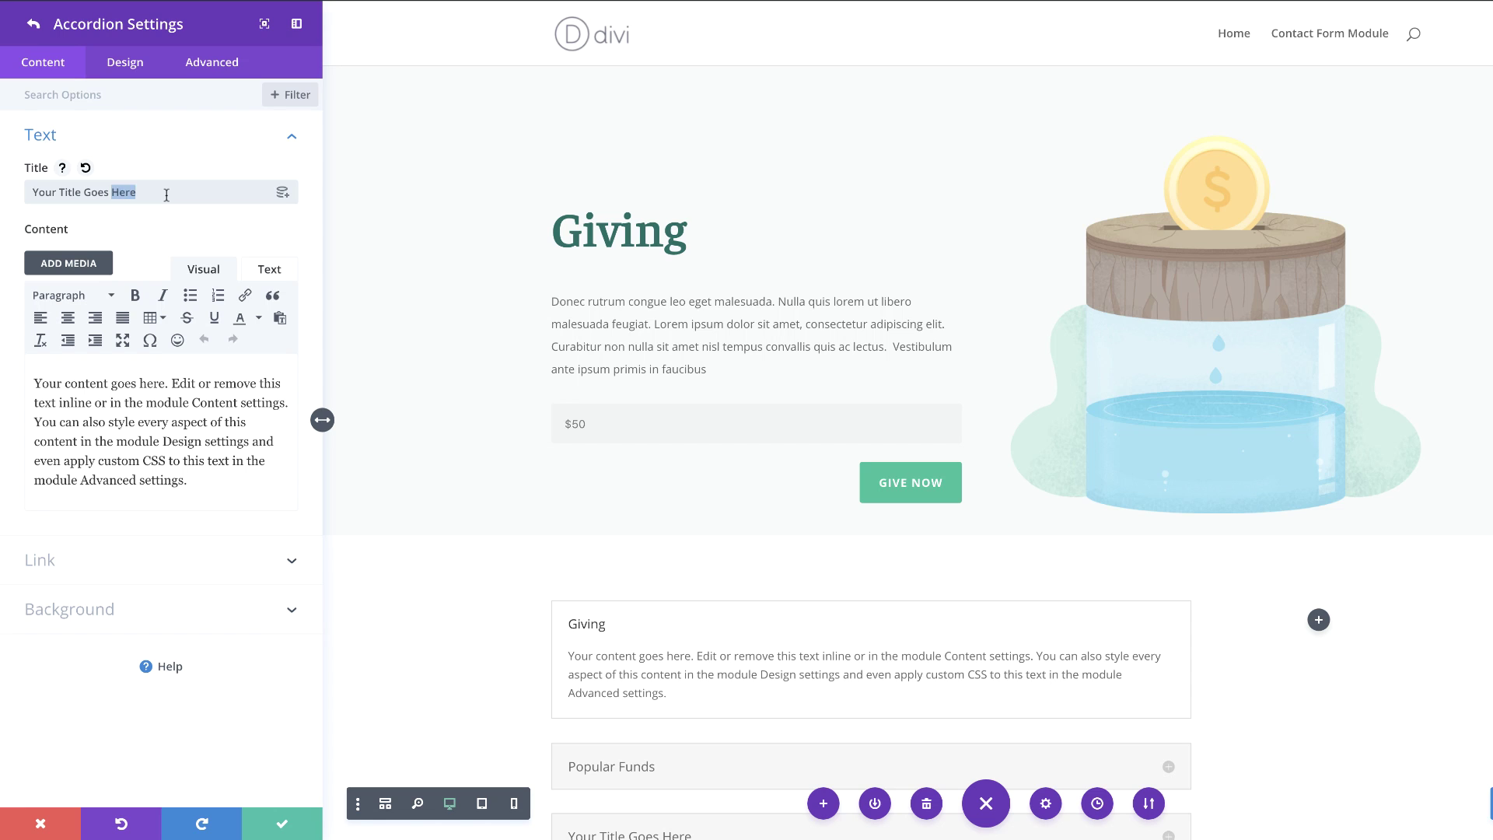
key("ctrl+a")
type("About")
left_click(33, 23)
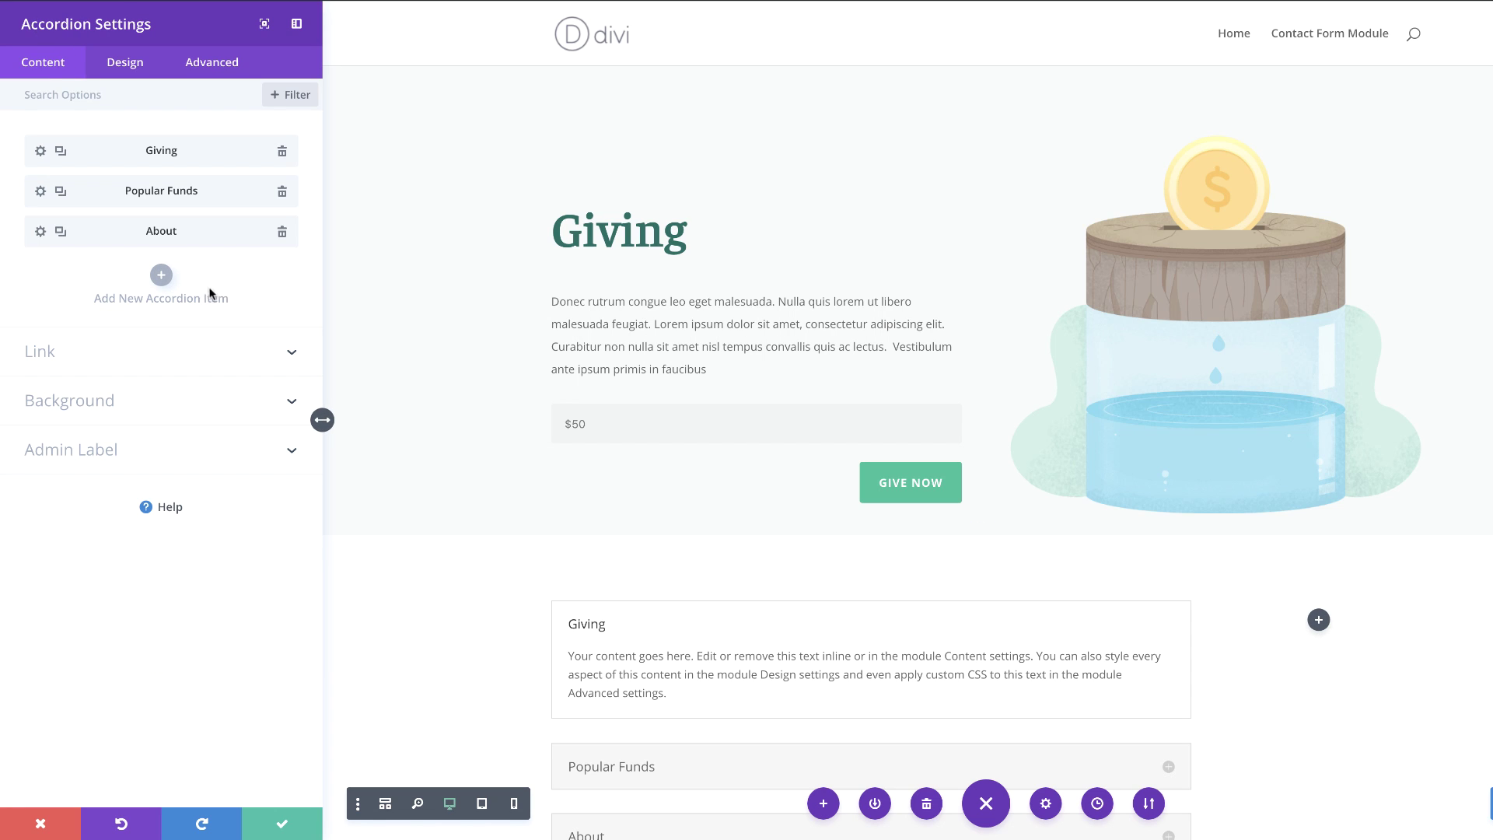
- Replace the Giving item's placeholder content with three separate lines: Cash, Cheque and Online
left_click(40, 153)
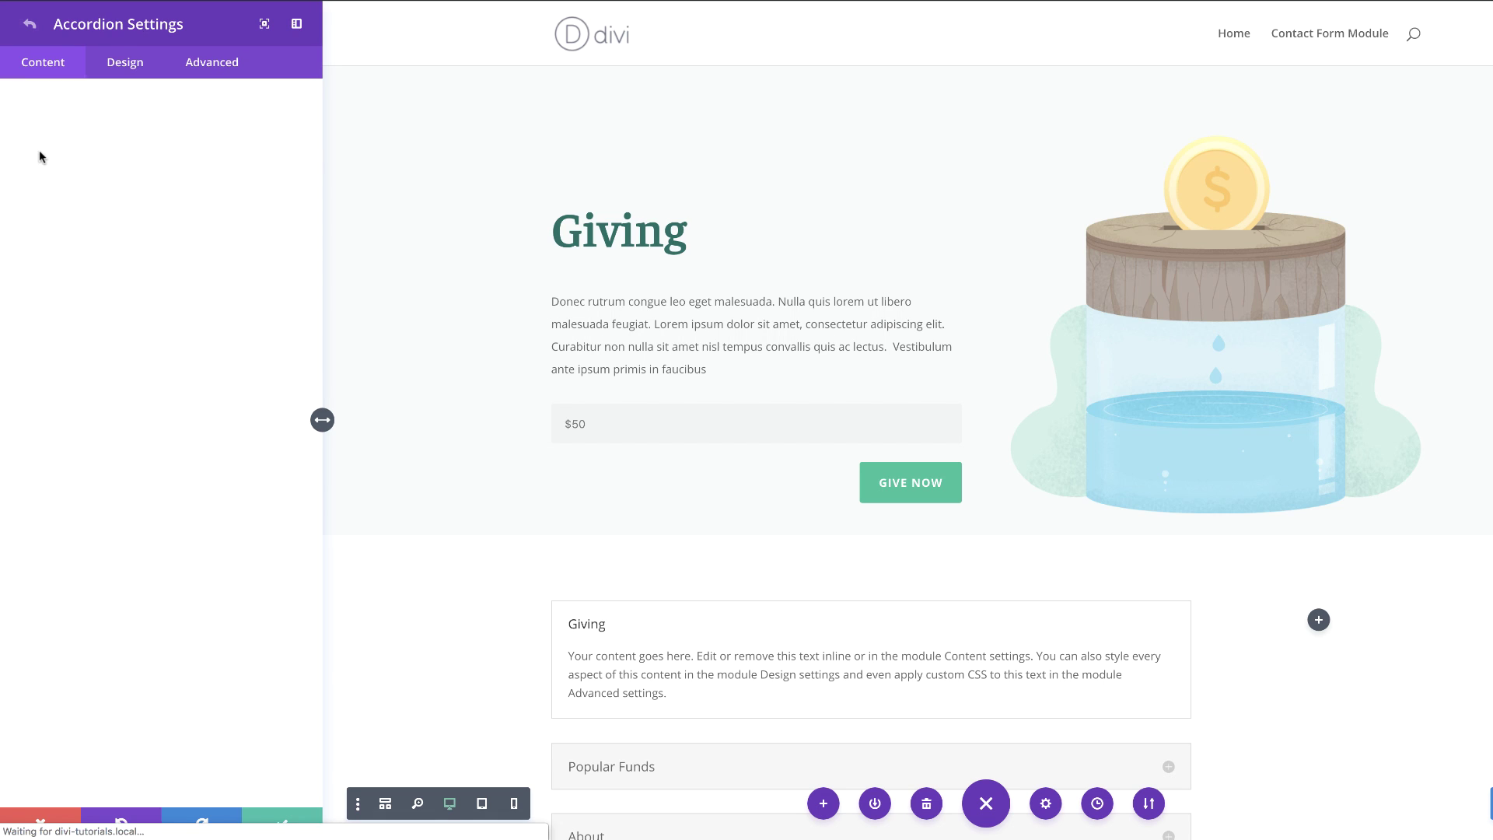
triple_click(152, 471)
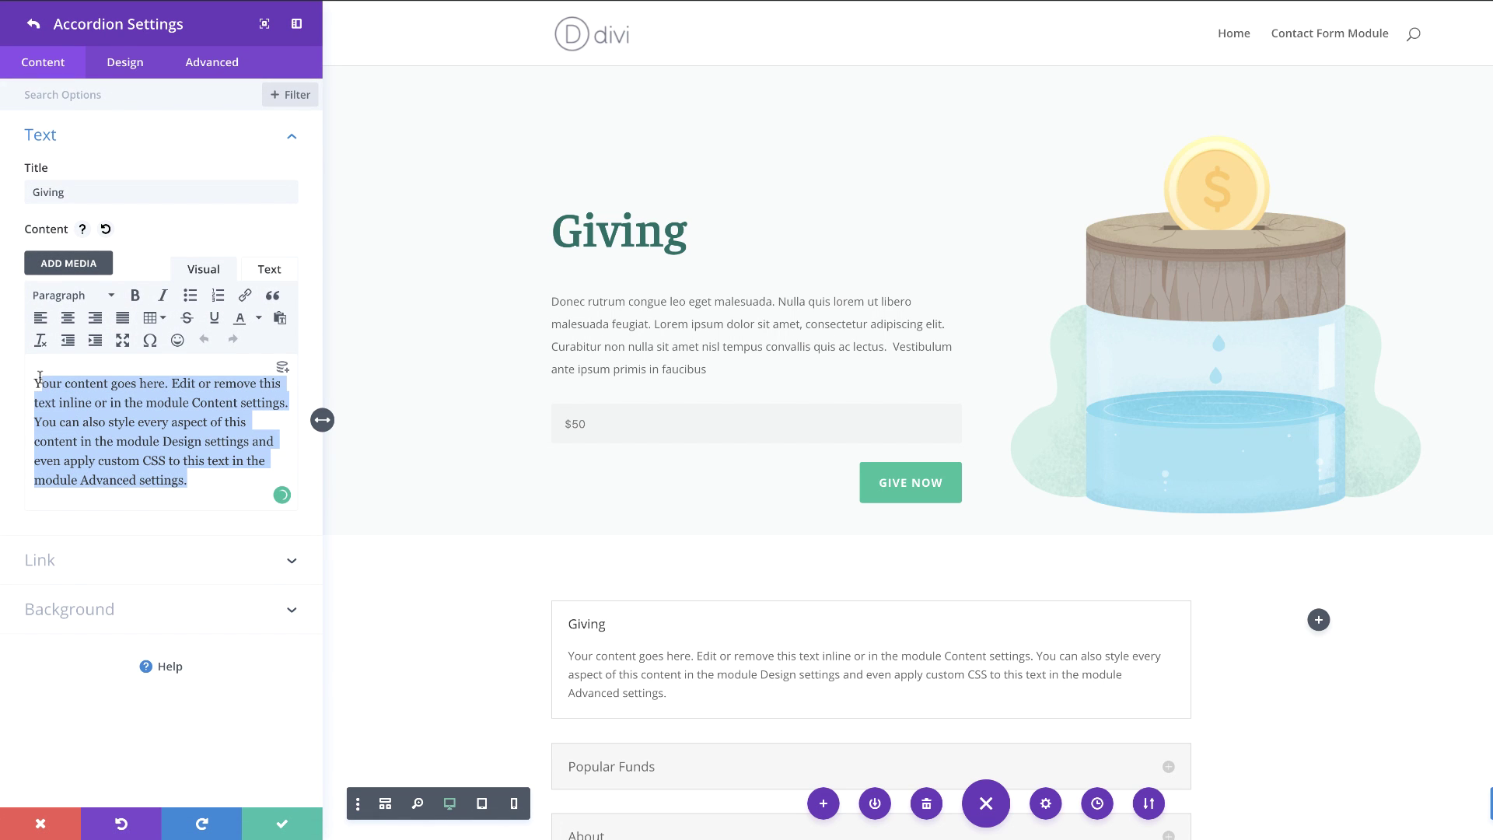
key("BackSpace")
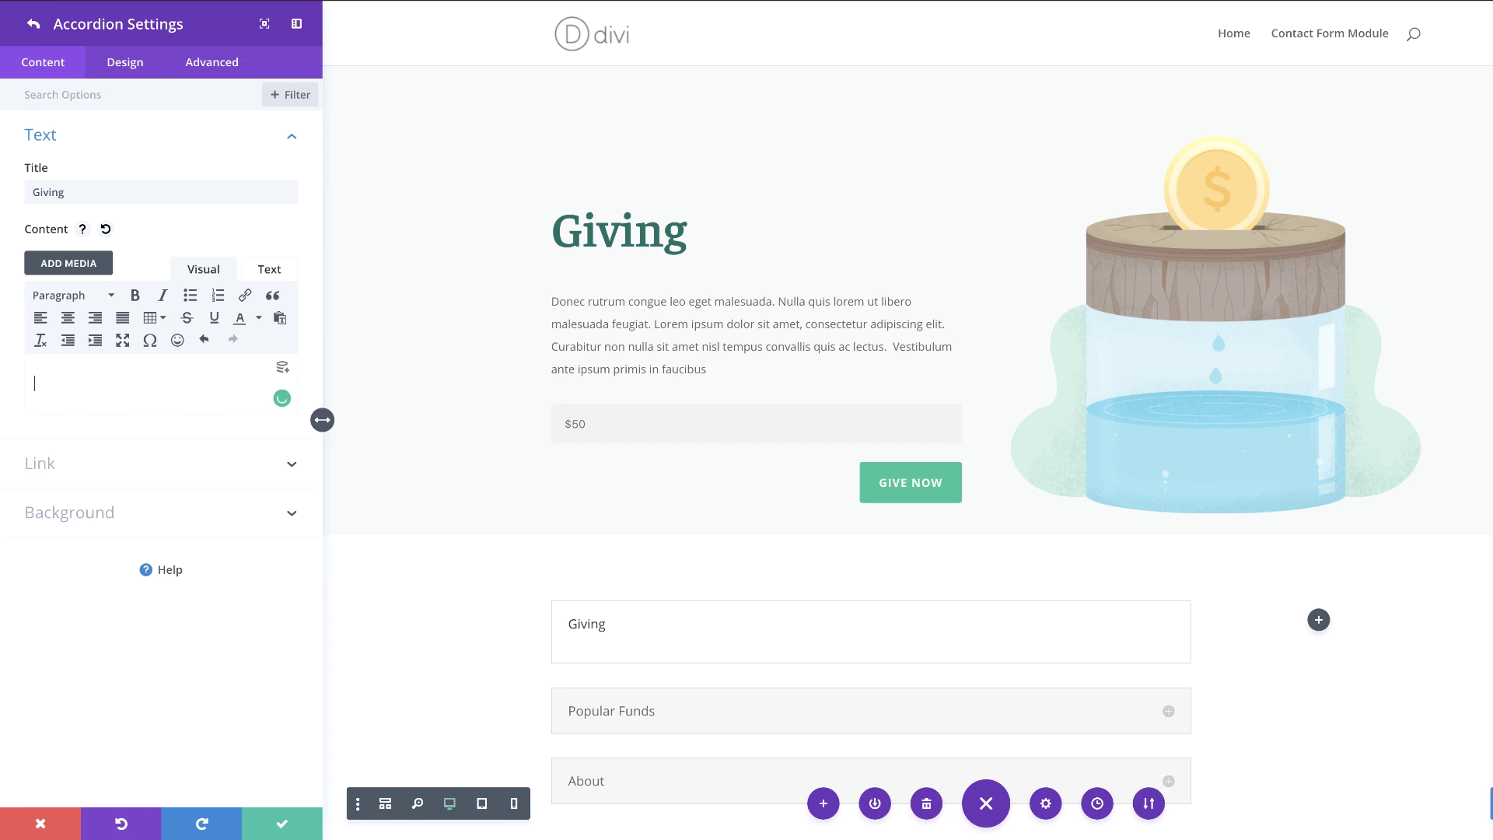
type("Cas")
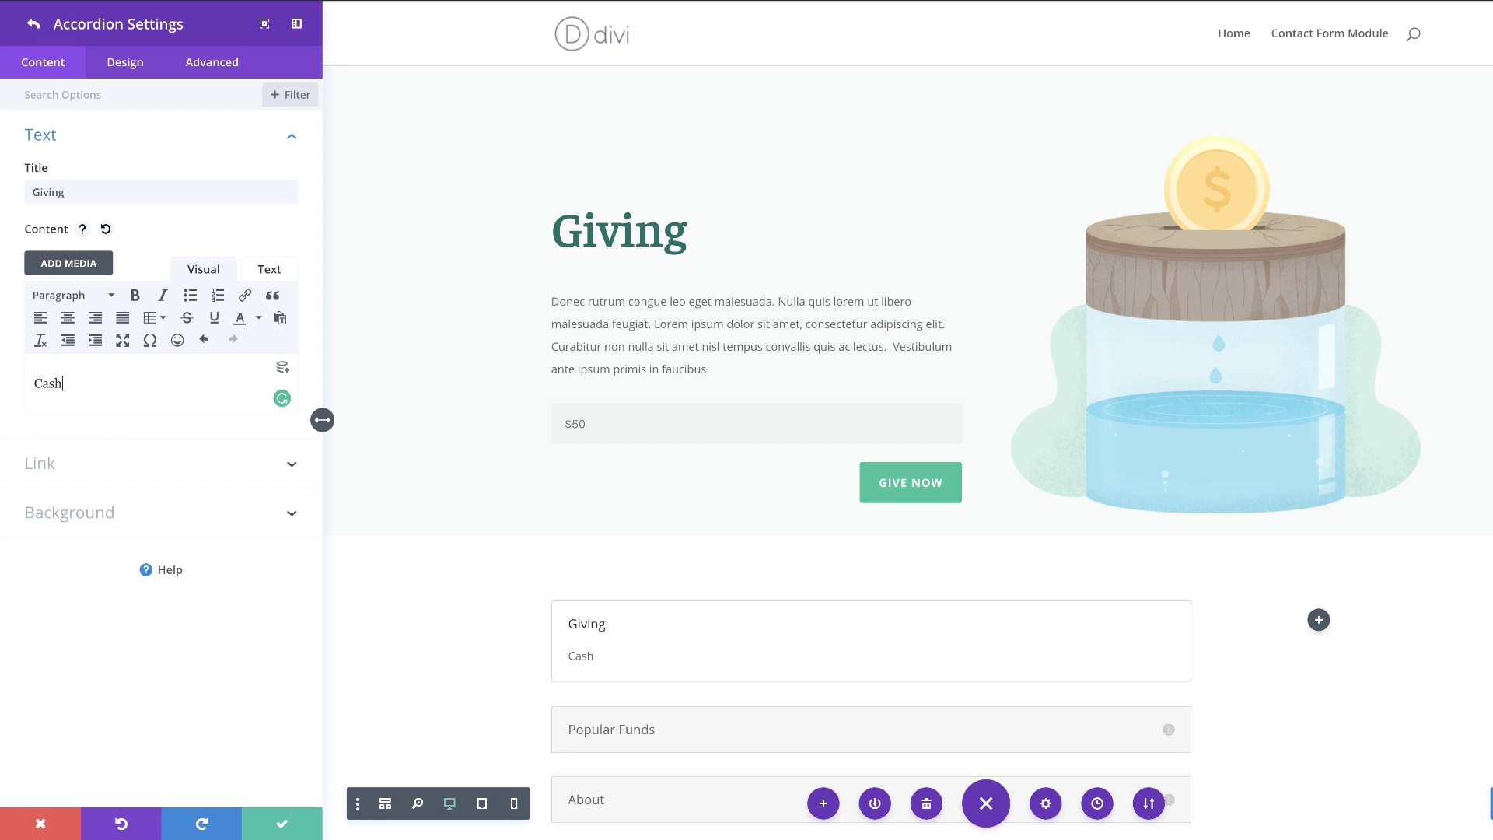
type("h")
key("Return")
type("Cheque")
key("Return")
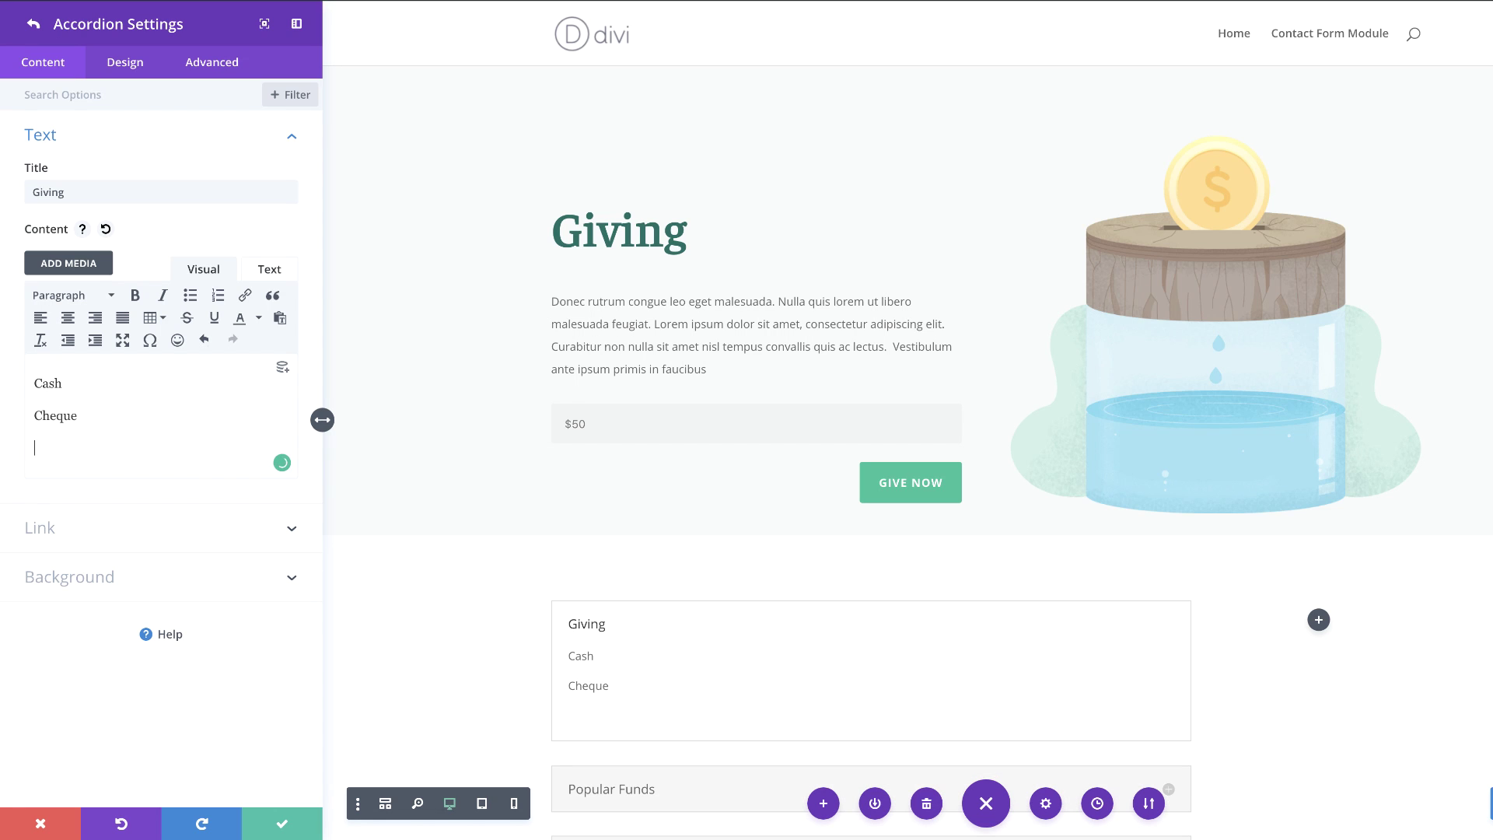
type("Online")
- Turn the Cash, Cheque and Online lines of the Giving item into links with the placeholder URL #
left_click_drag(68, 384, 18, 378)
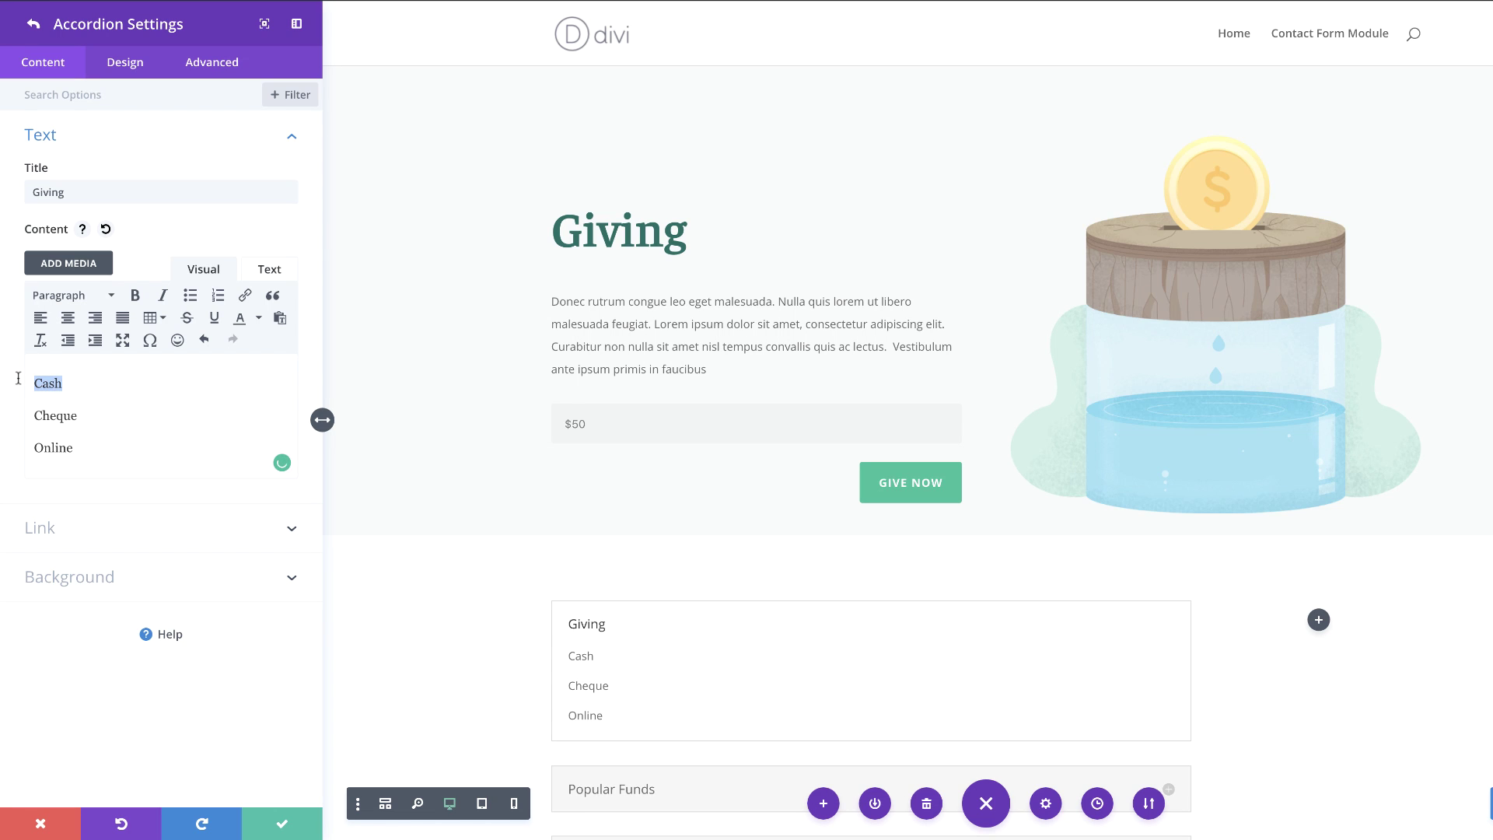
left_click(246, 299)
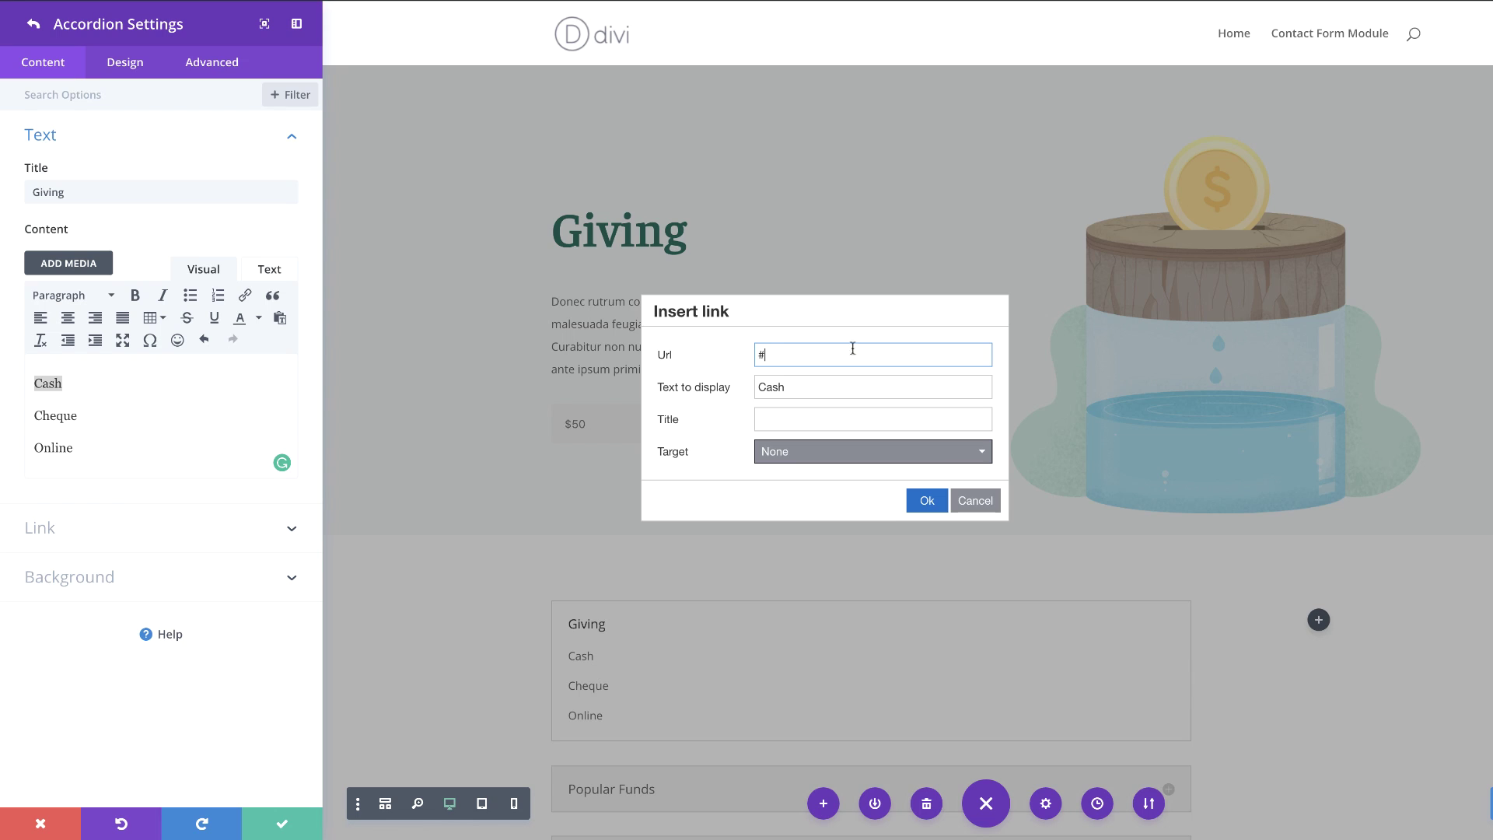
left_click(927, 501)
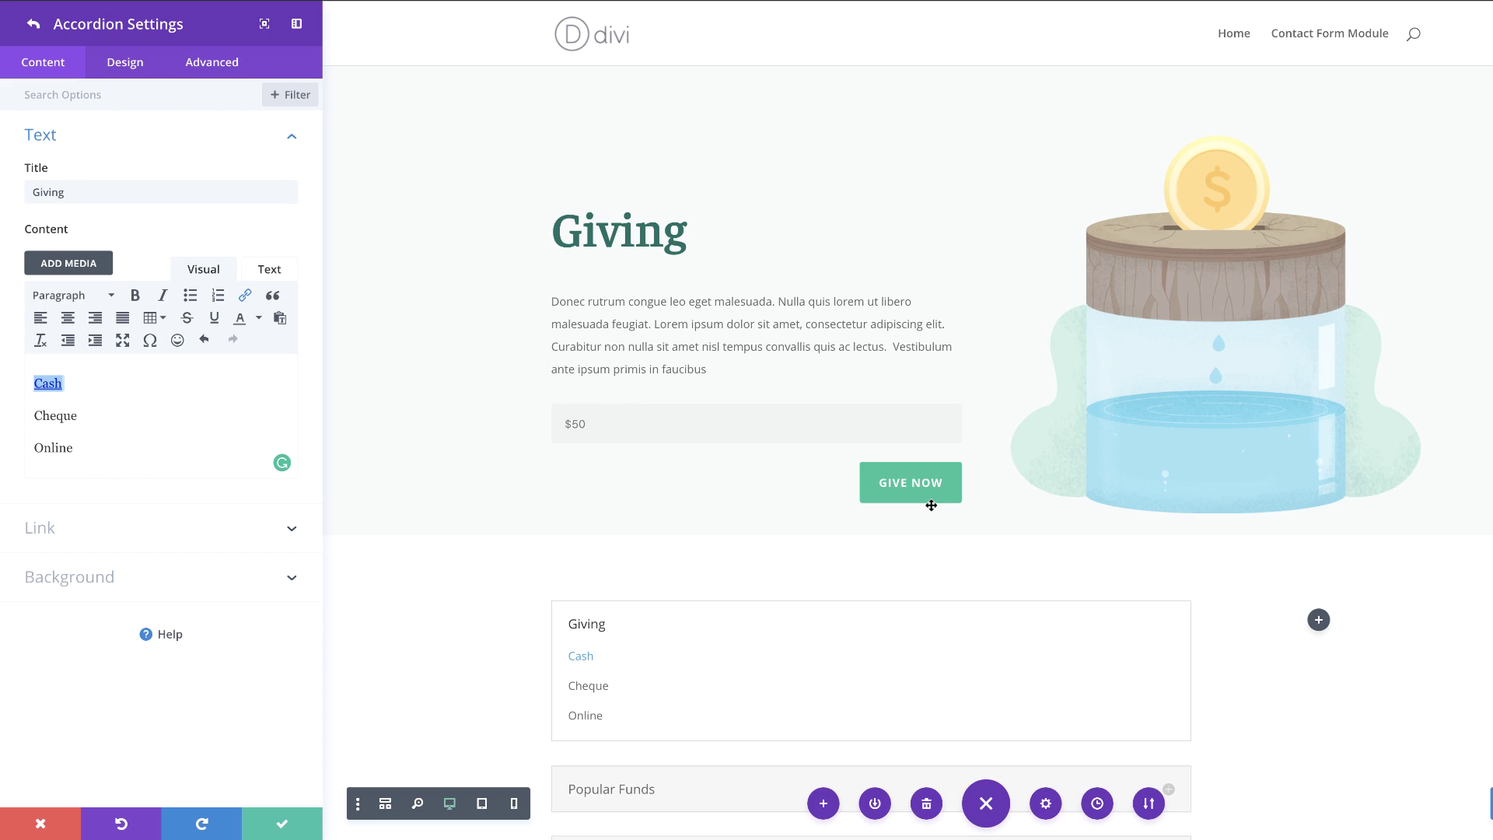
left_click_drag(81, 416, 11, 413)
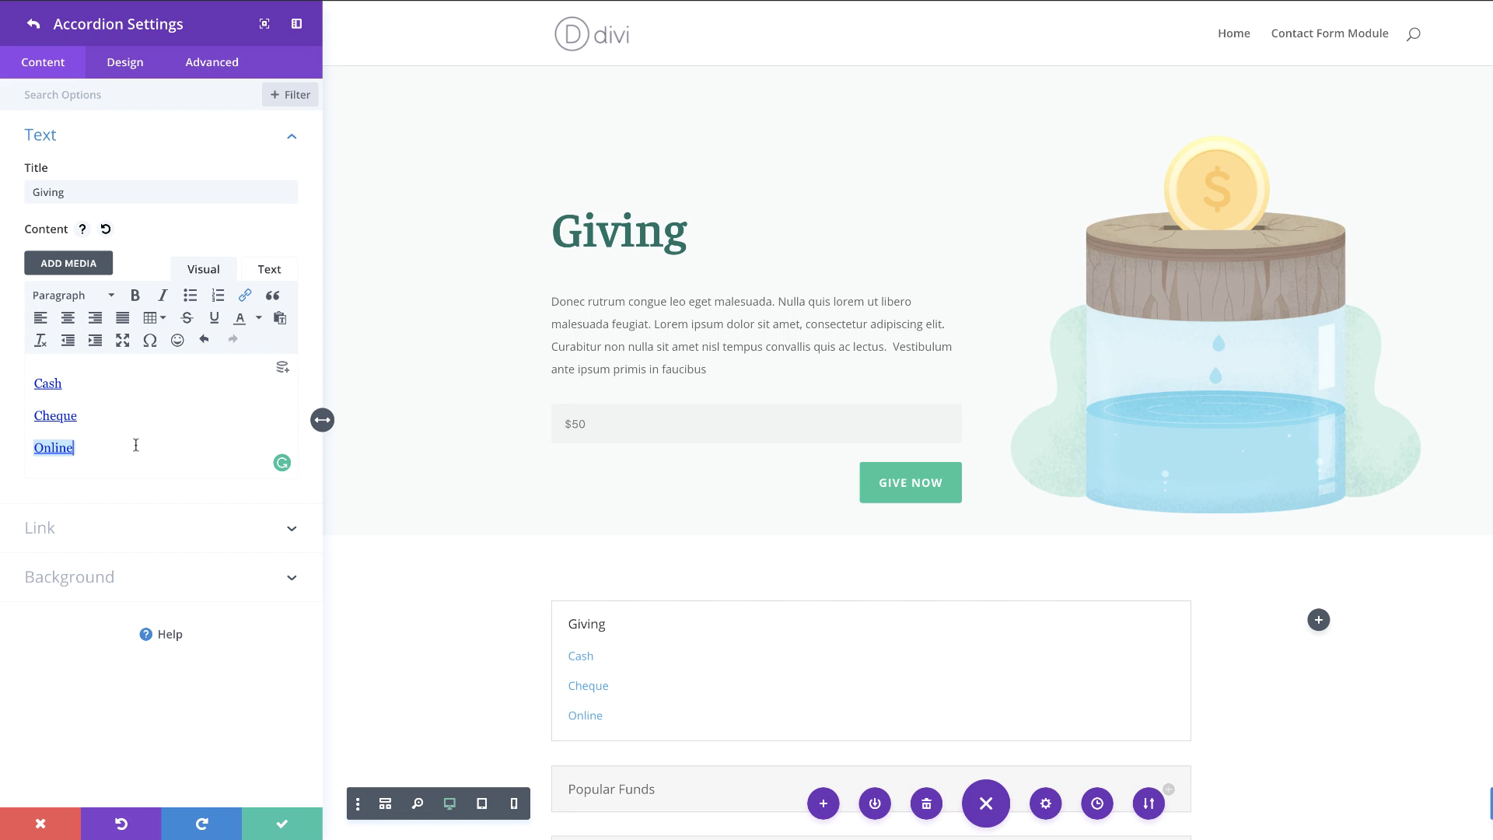
- Examine the page sections below the accordion, from Giving Options through Popular Funds to About Your Donations
scroll(453, 633, "down", 5)
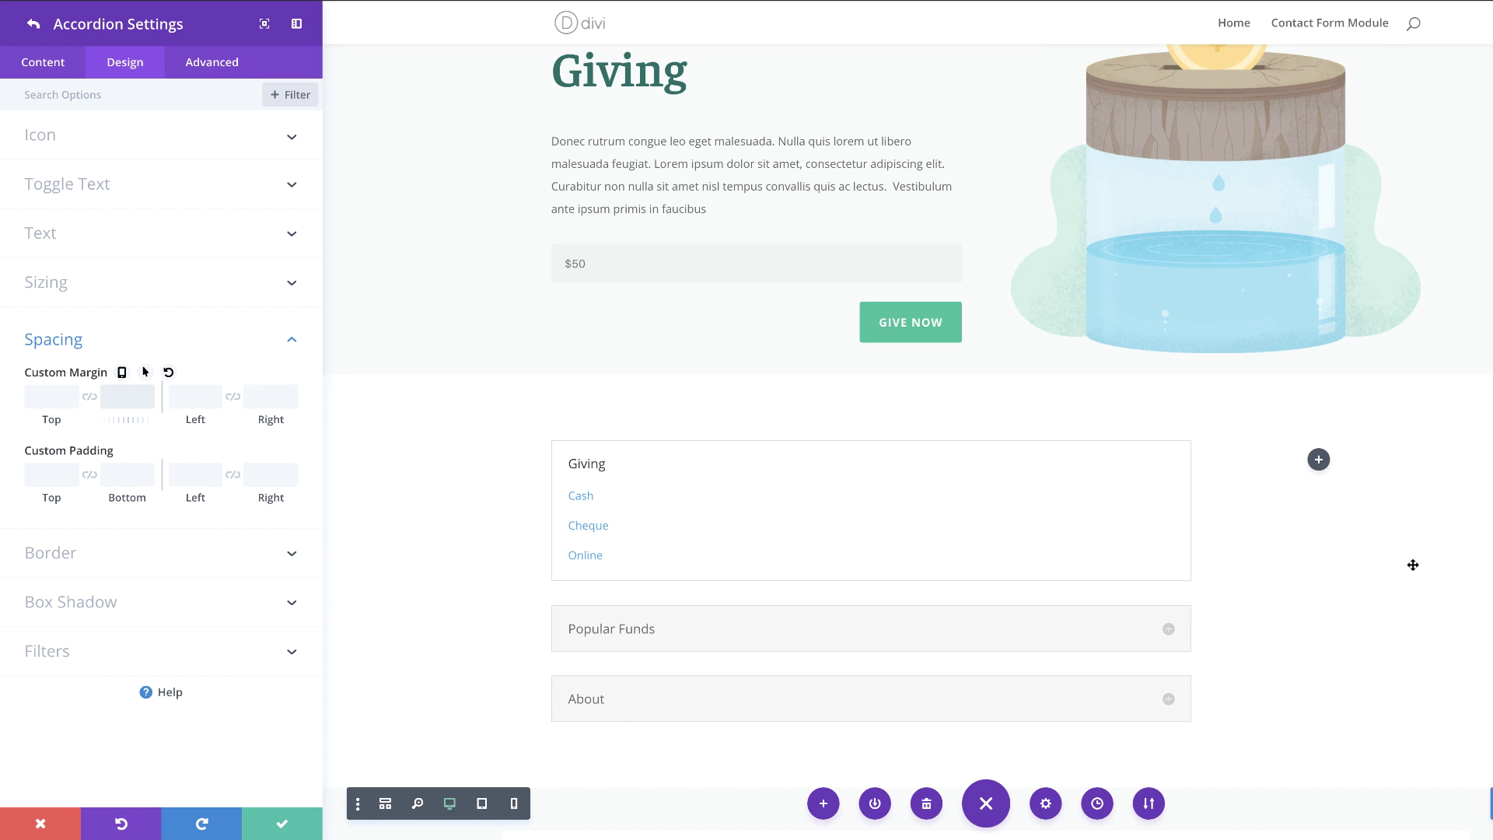
scroll(1414, 564, "down", 1)
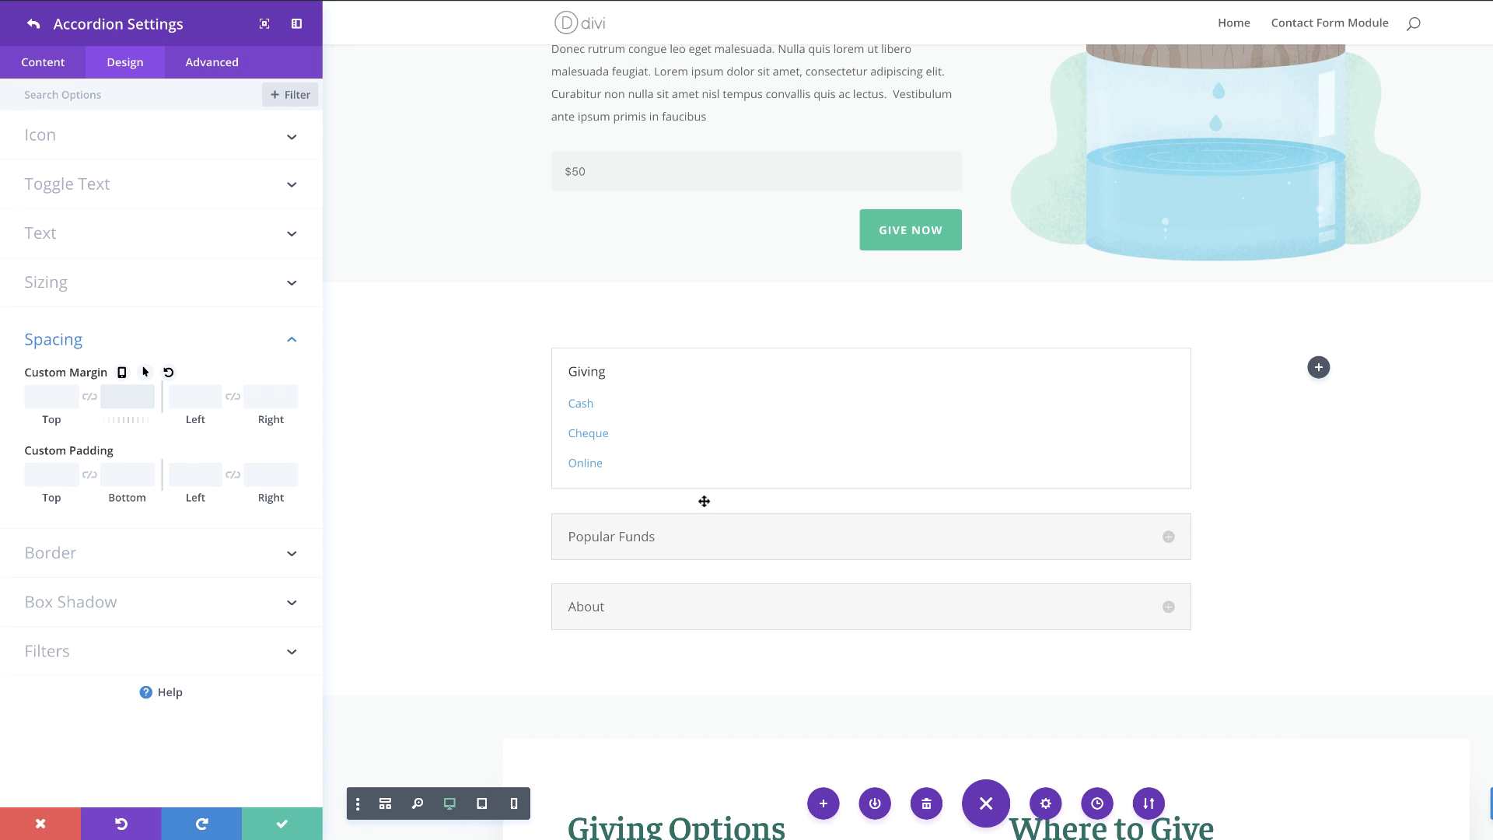
scroll(1407, 574, "down", 2)
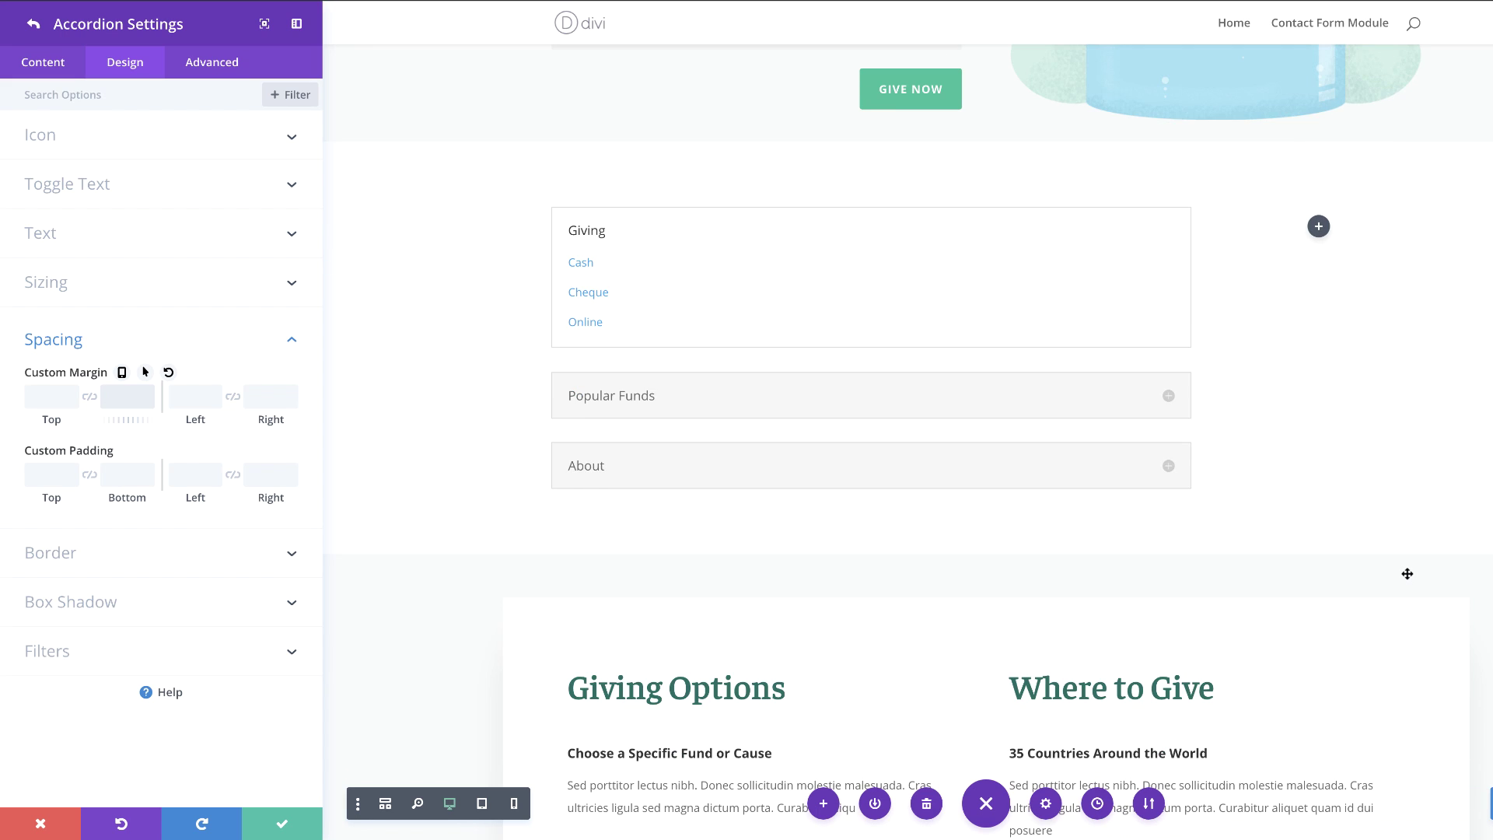
scroll(1407, 574, "down", 6)
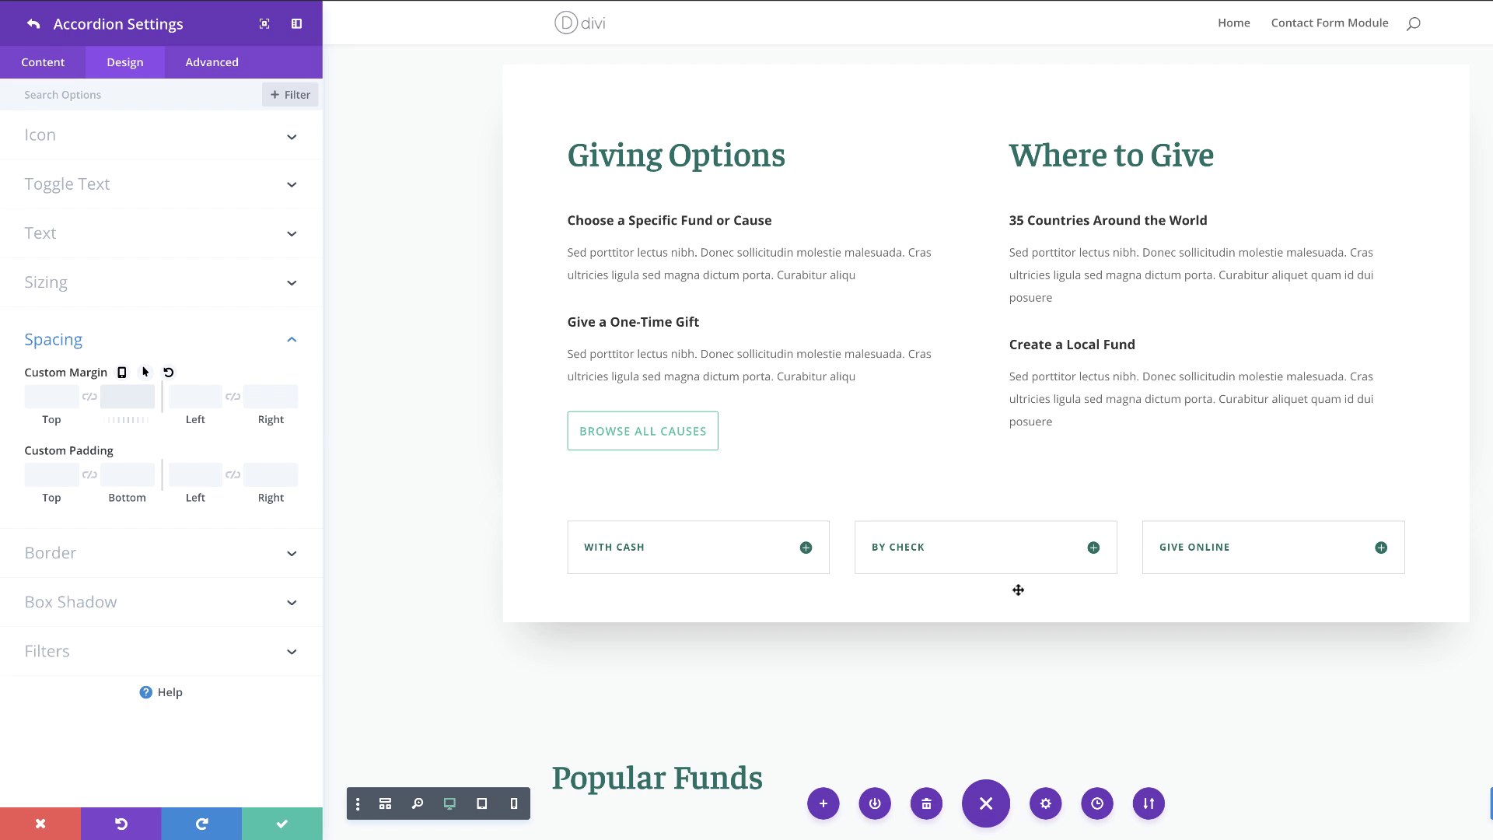
scroll(986, 589, "up", 5)
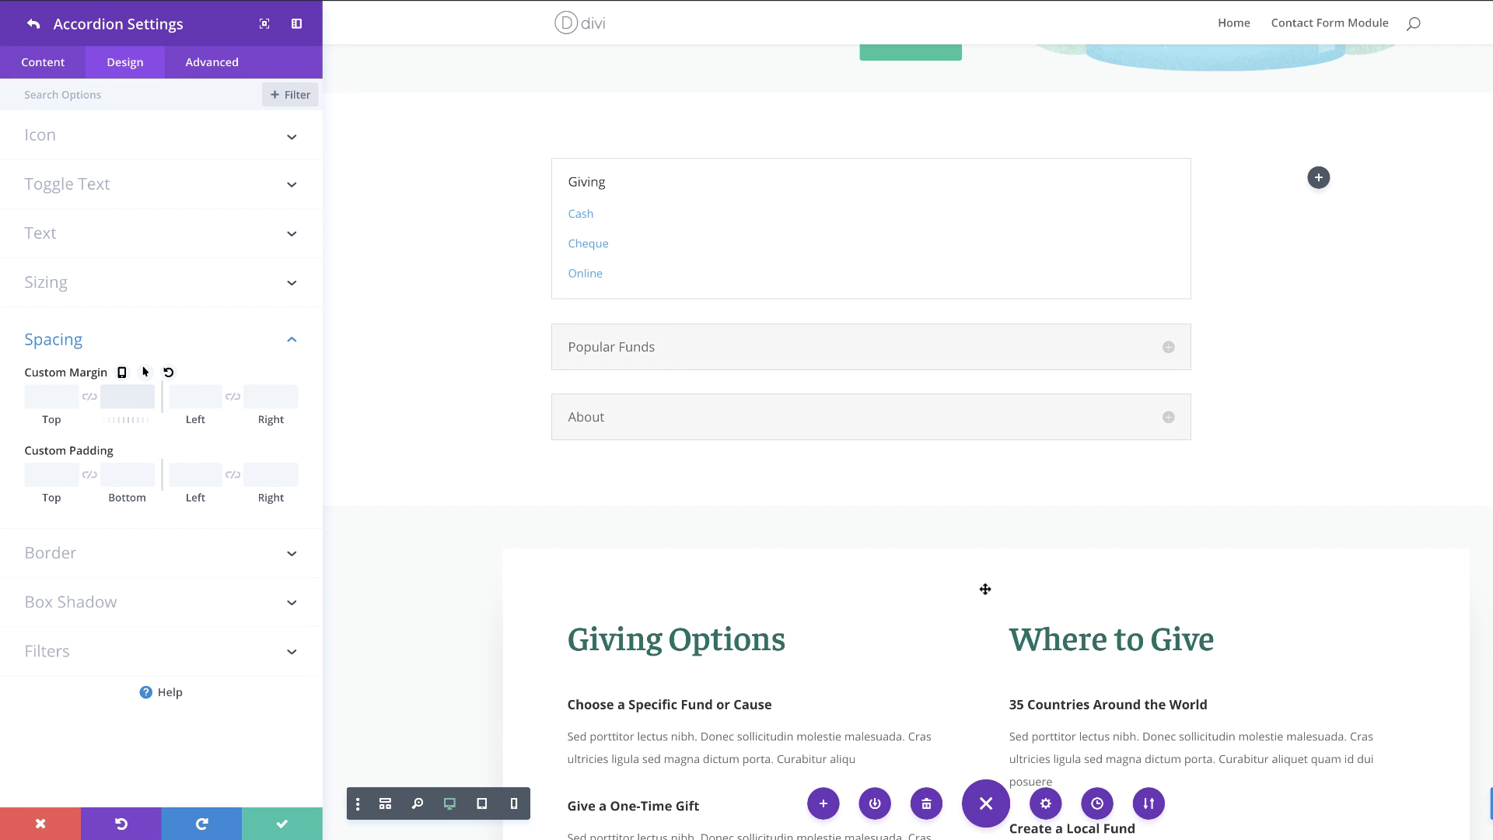
scroll(1174, 469, "down", 6)
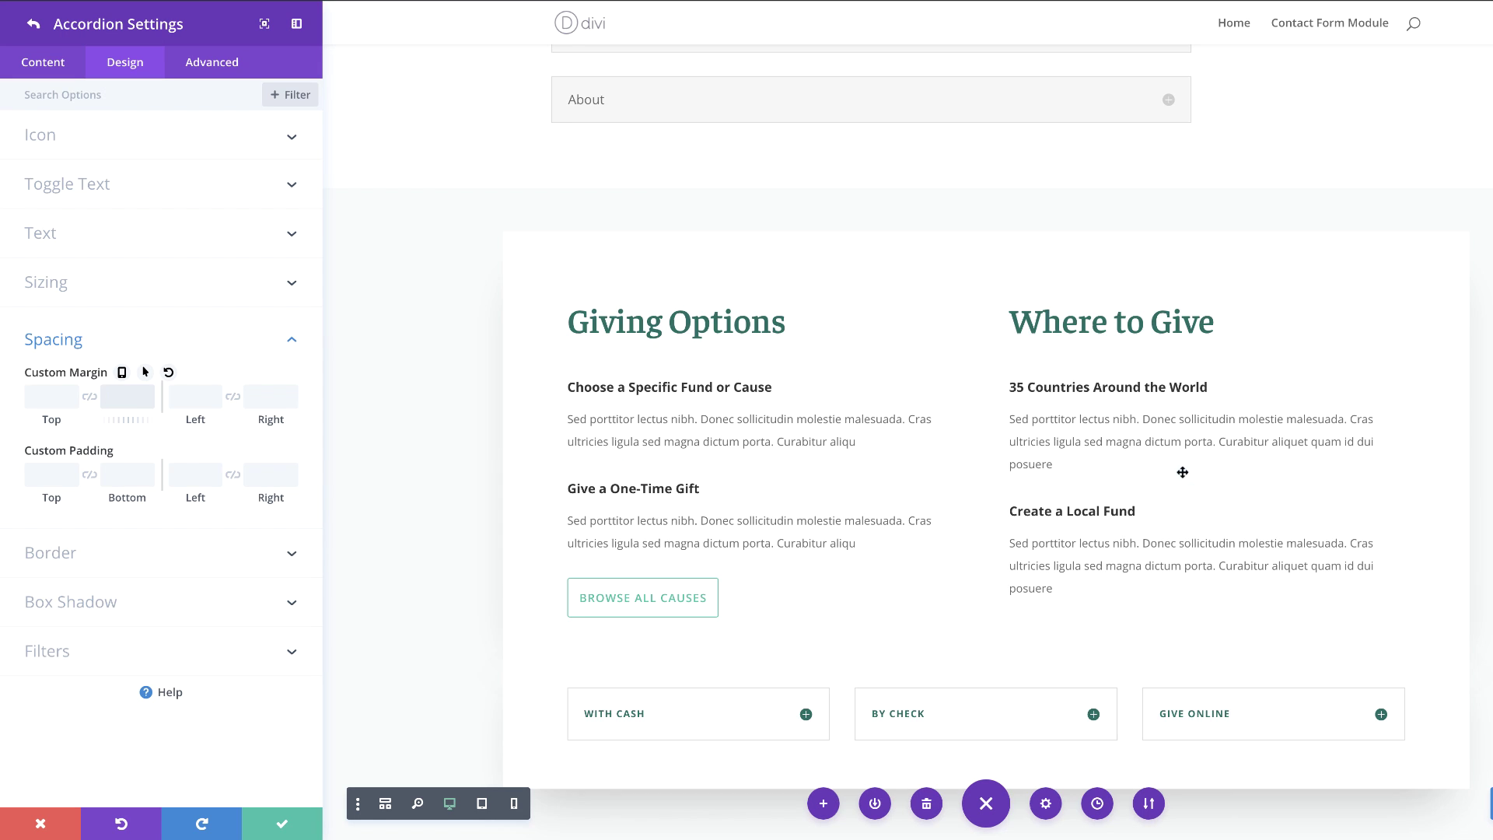
scroll(1182, 471, "down", 10)
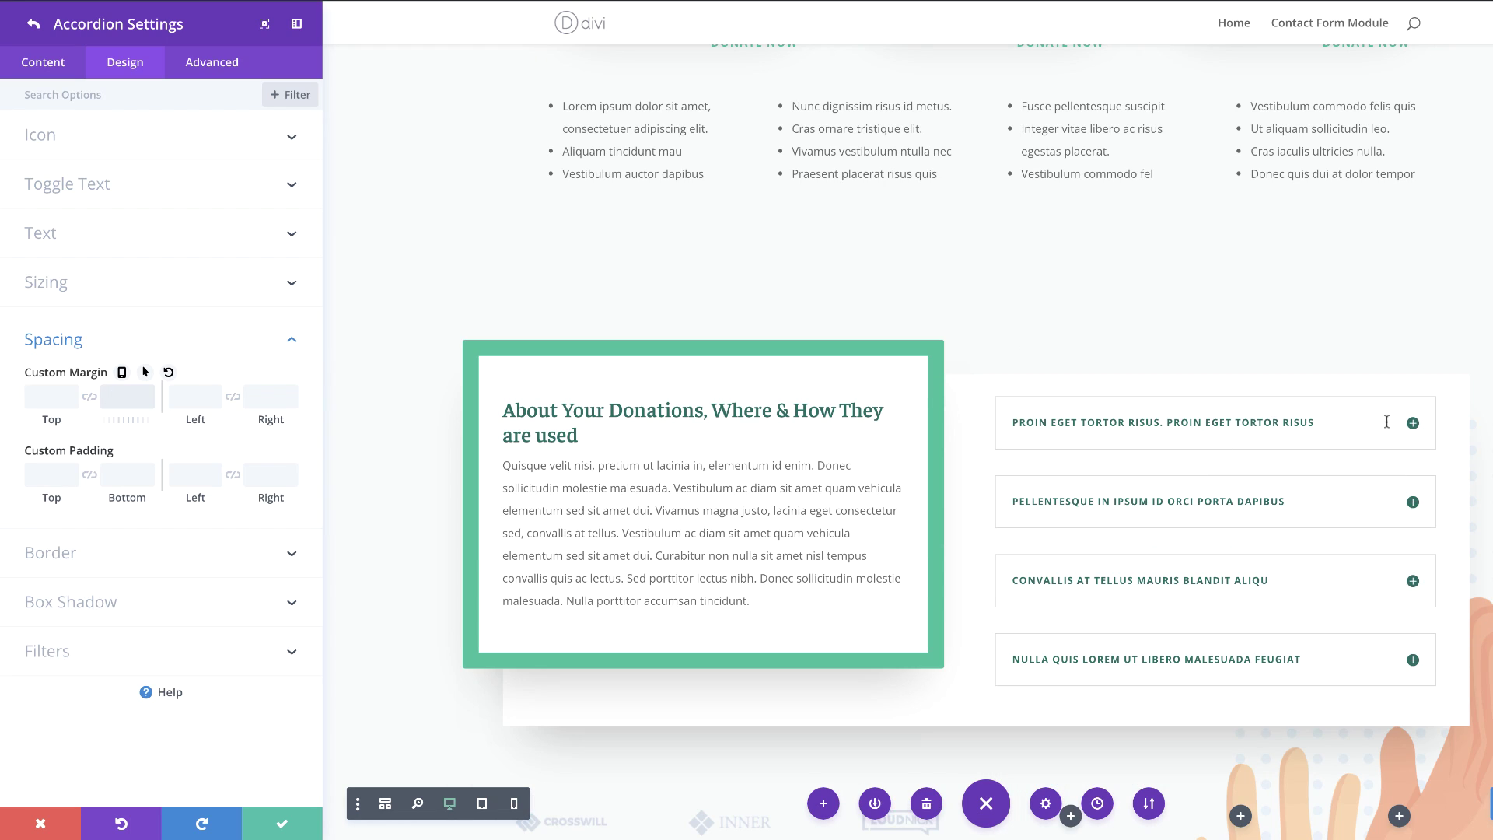
- Save the Giving item's settings and return to the accordion's list of items
left_click(283, 825)
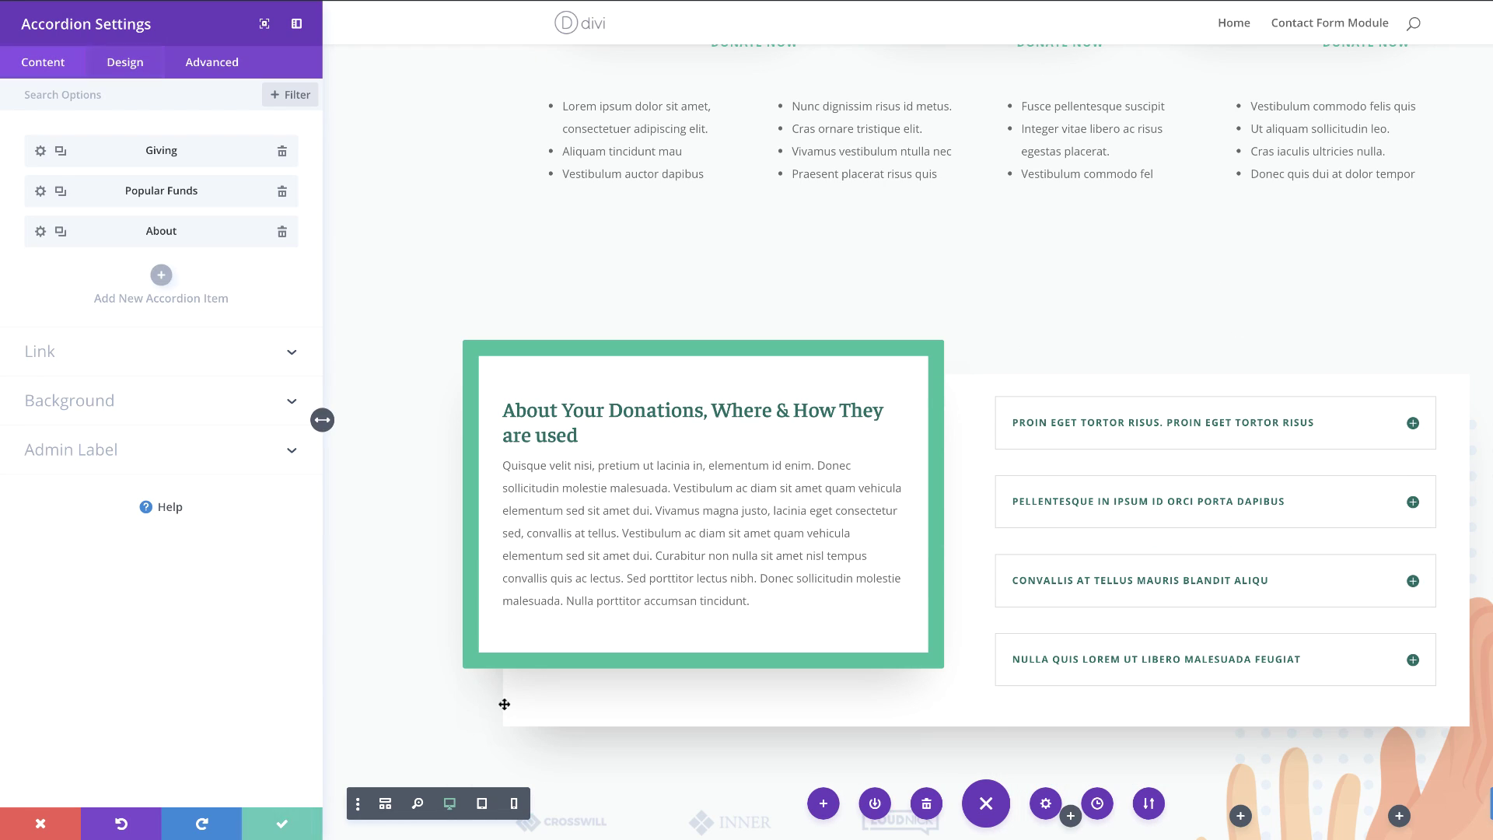
- Save the accordion settings and paste a copy of the "Proin eget tortor risus" toggle from the donations section directly below the accordion
left_click(282, 827)
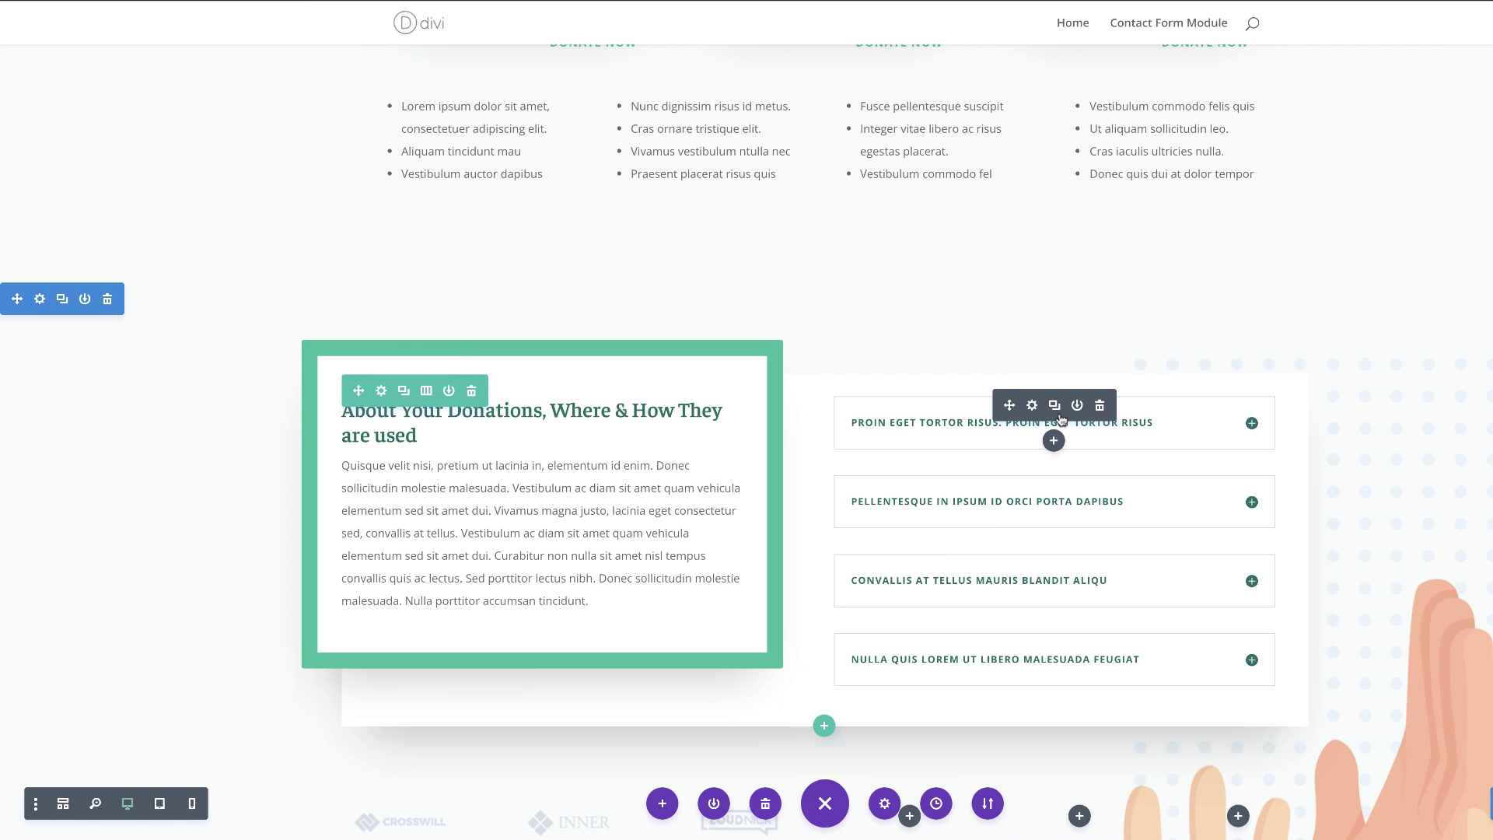
scroll(868, 392, "up", 5)
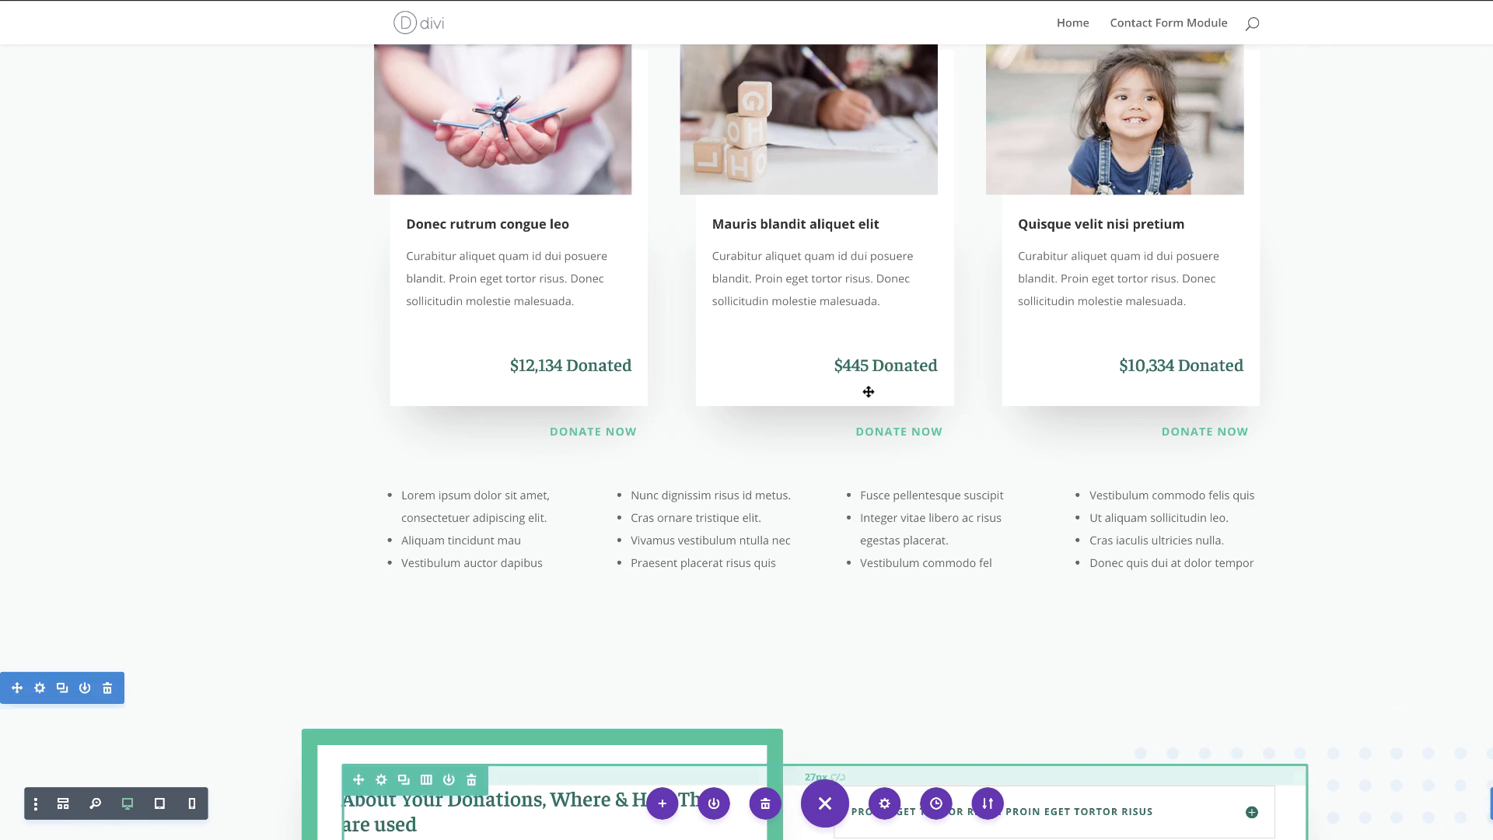
scroll(868, 392, "up", 10)
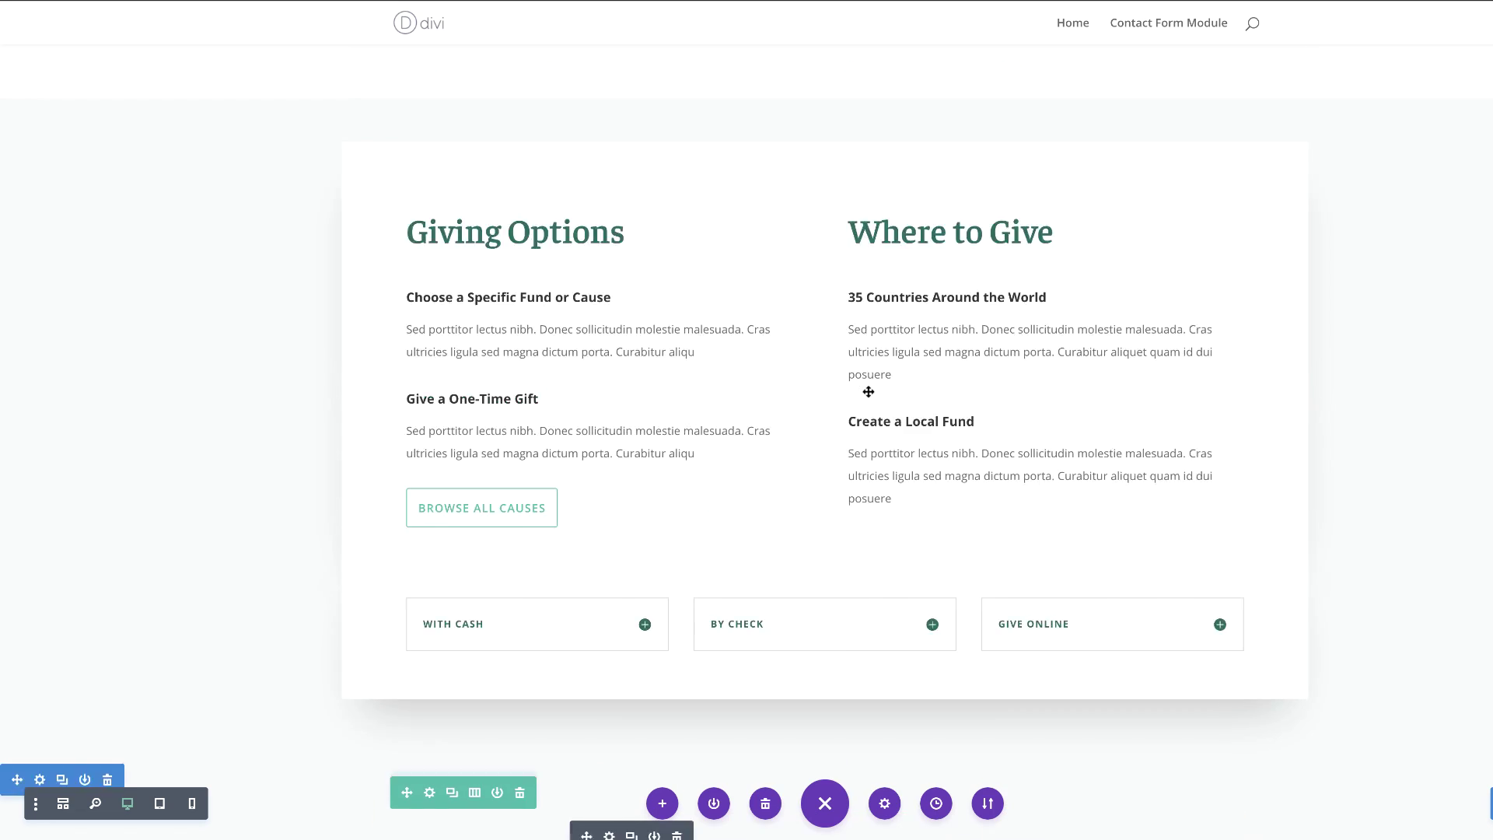
scroll(869, 392, "up", 4)
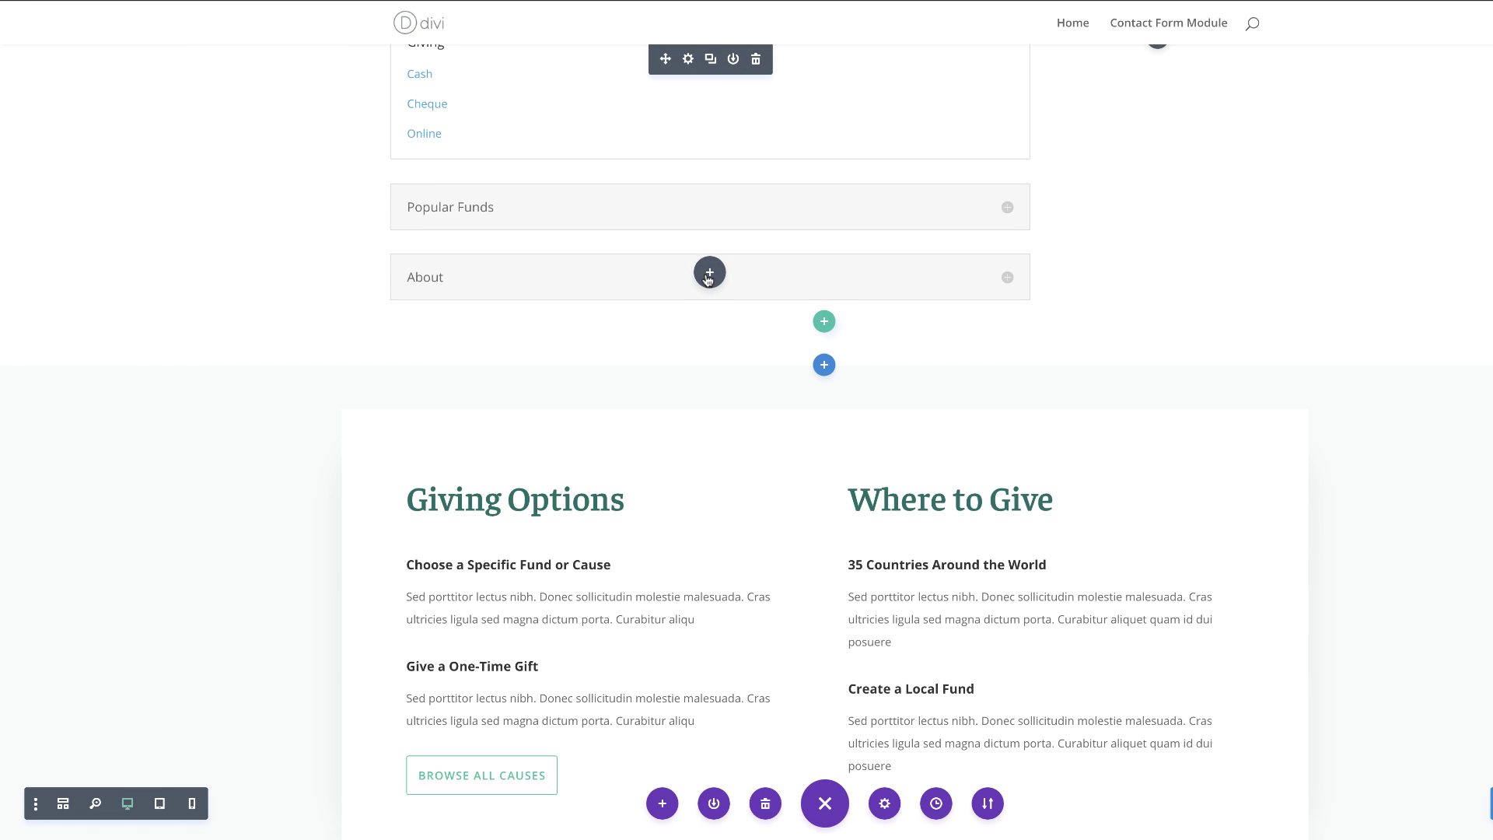
left_click(709, 274)
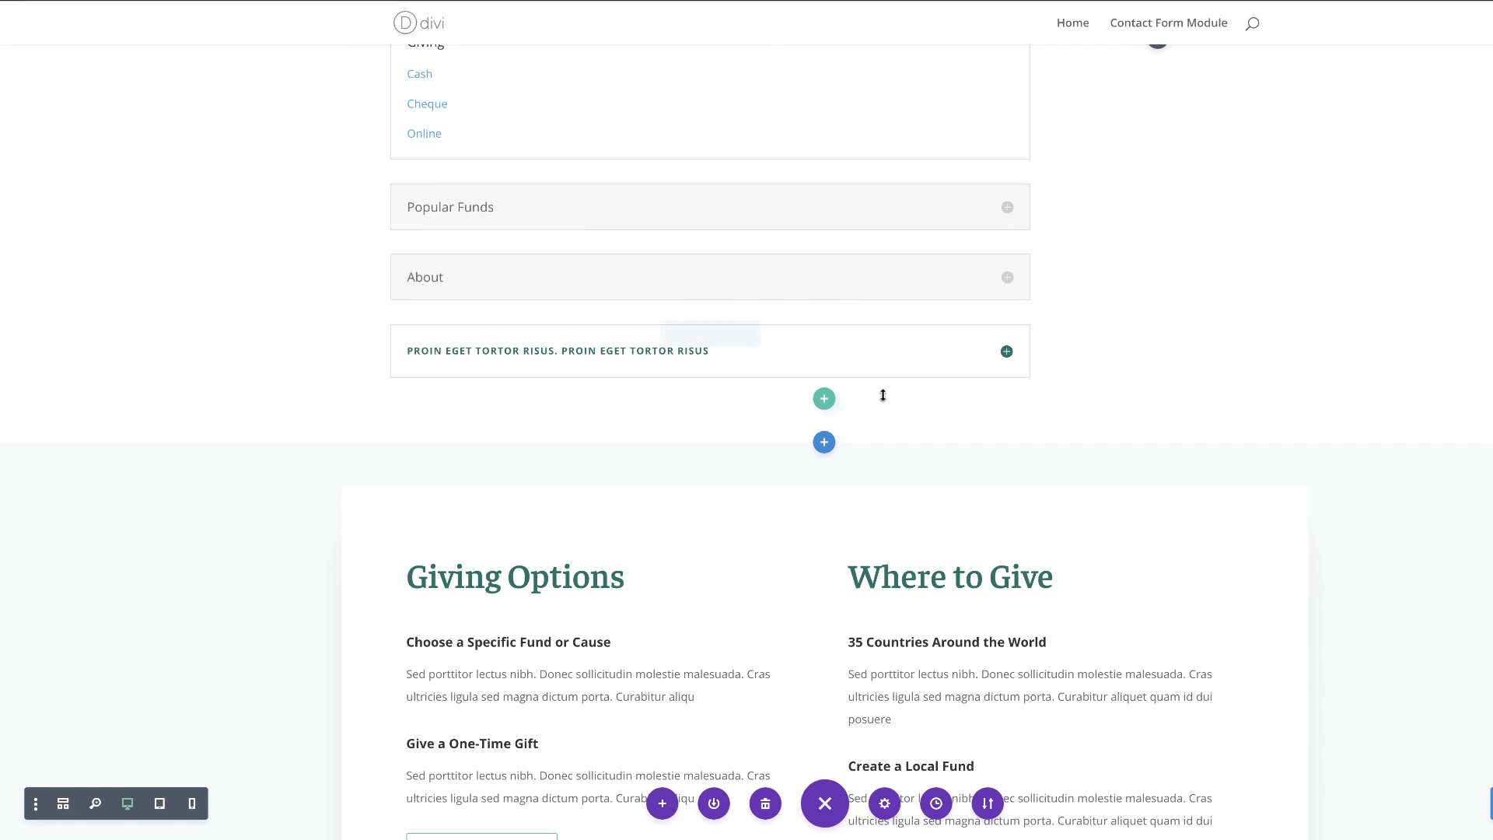
scroll(1187, 385, "up", 1)
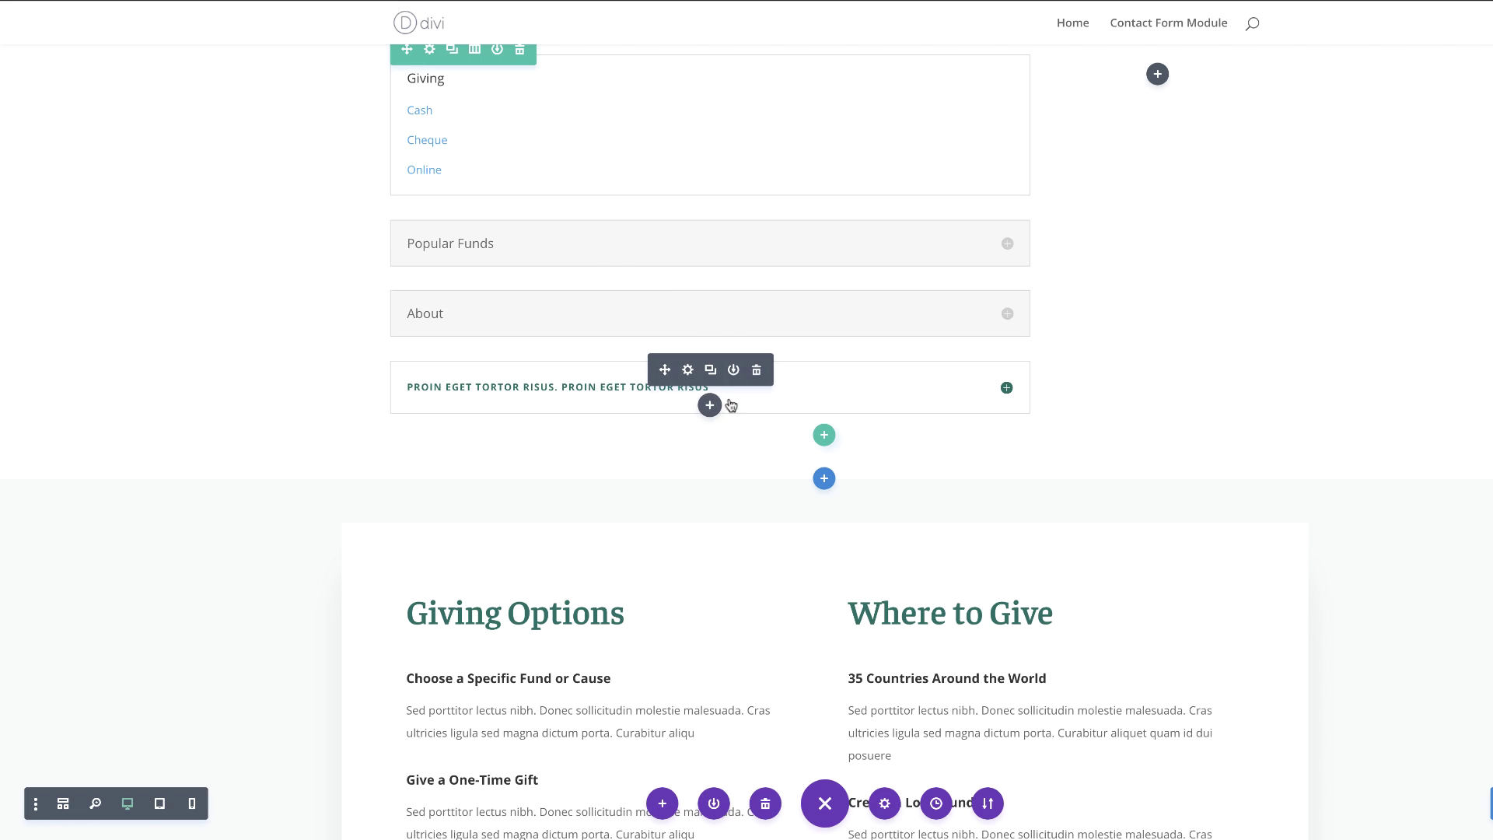
- Extend the pasted toggle's icon styles to All Modules throughout This Section
left_click(689, 369)
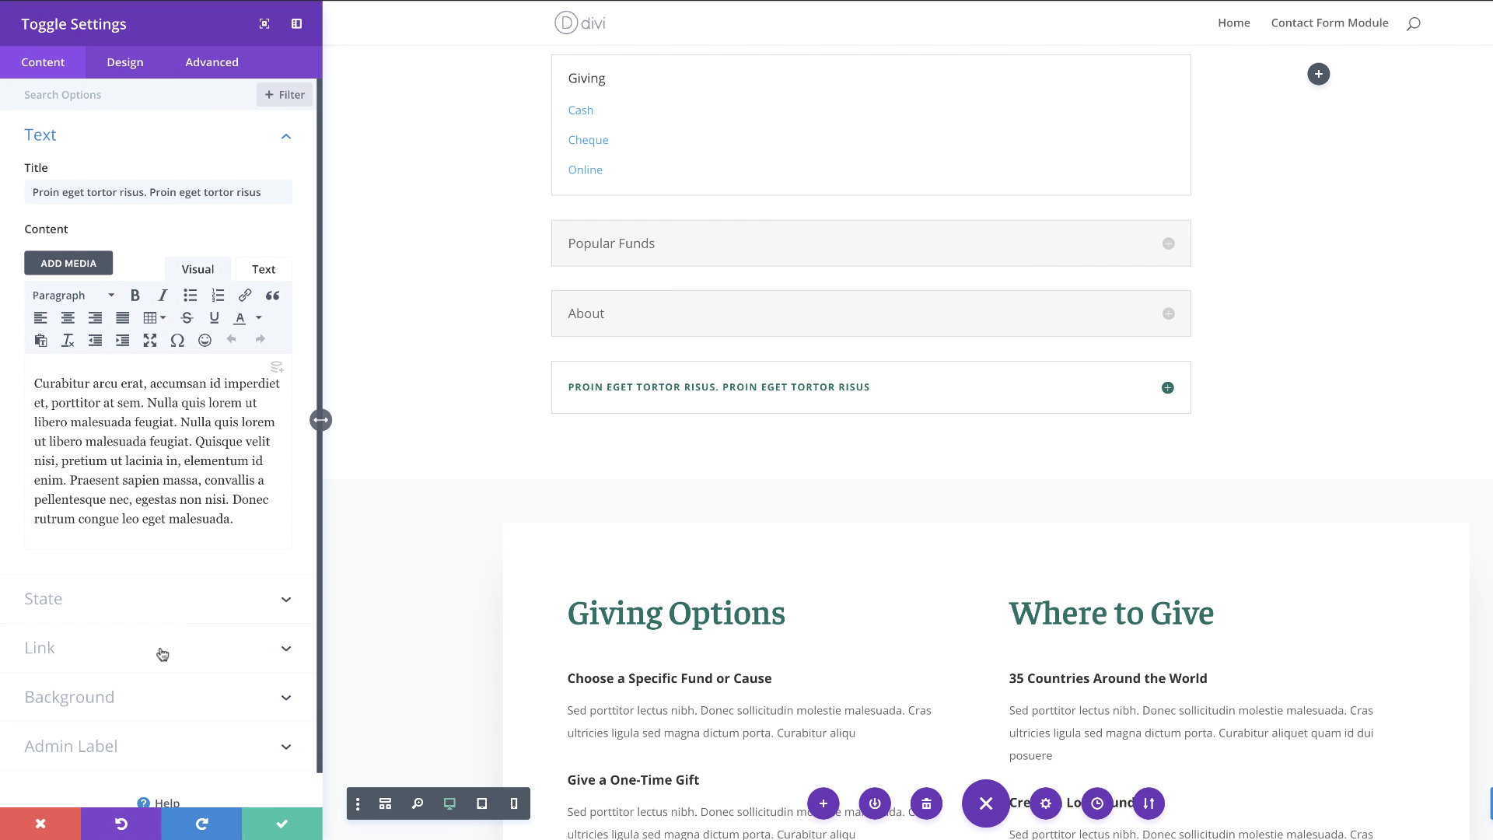
scroll(225, 659, "down", 1)
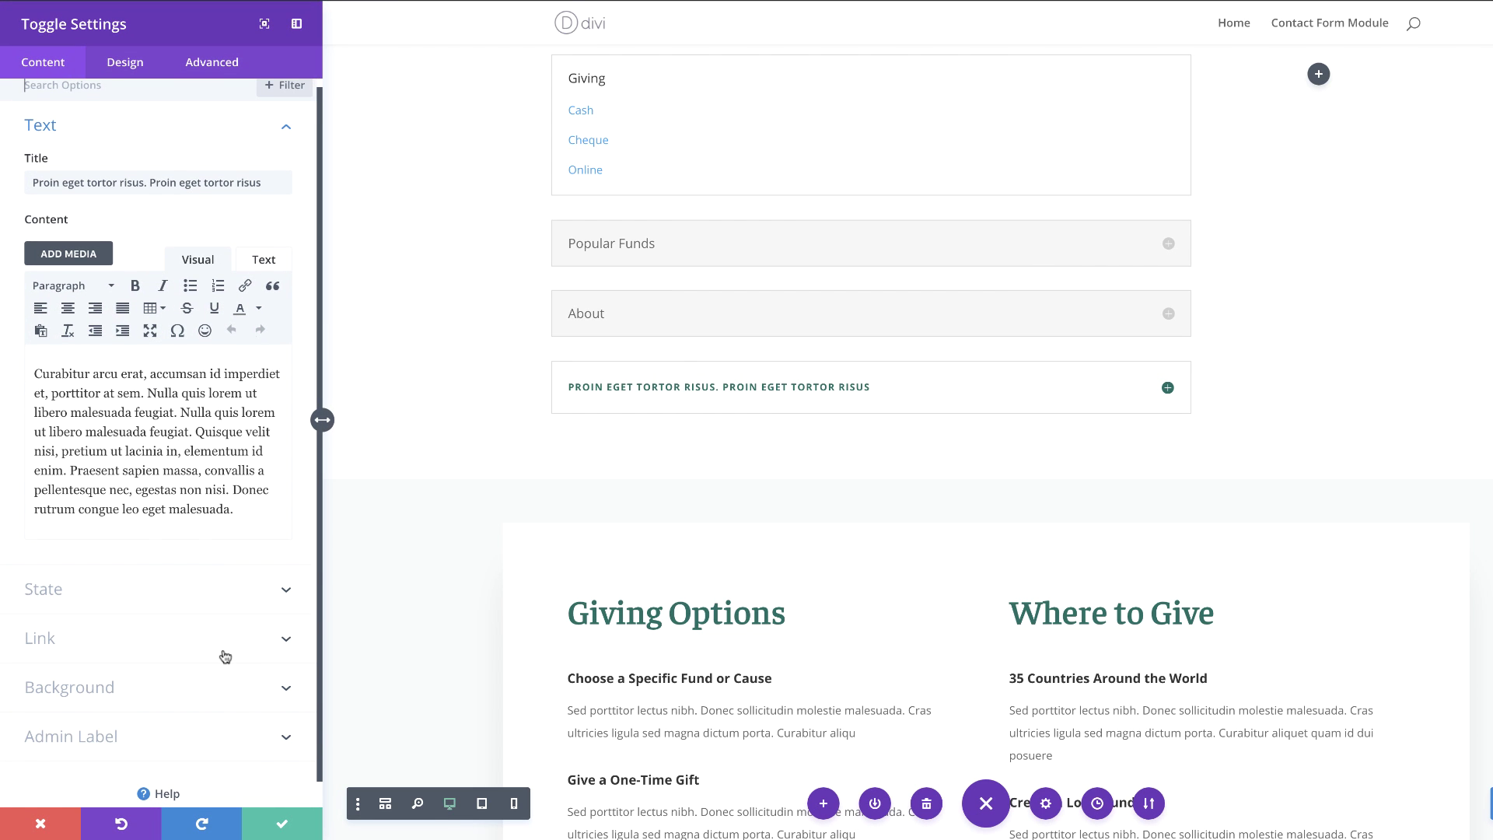
left_click(125, 62)
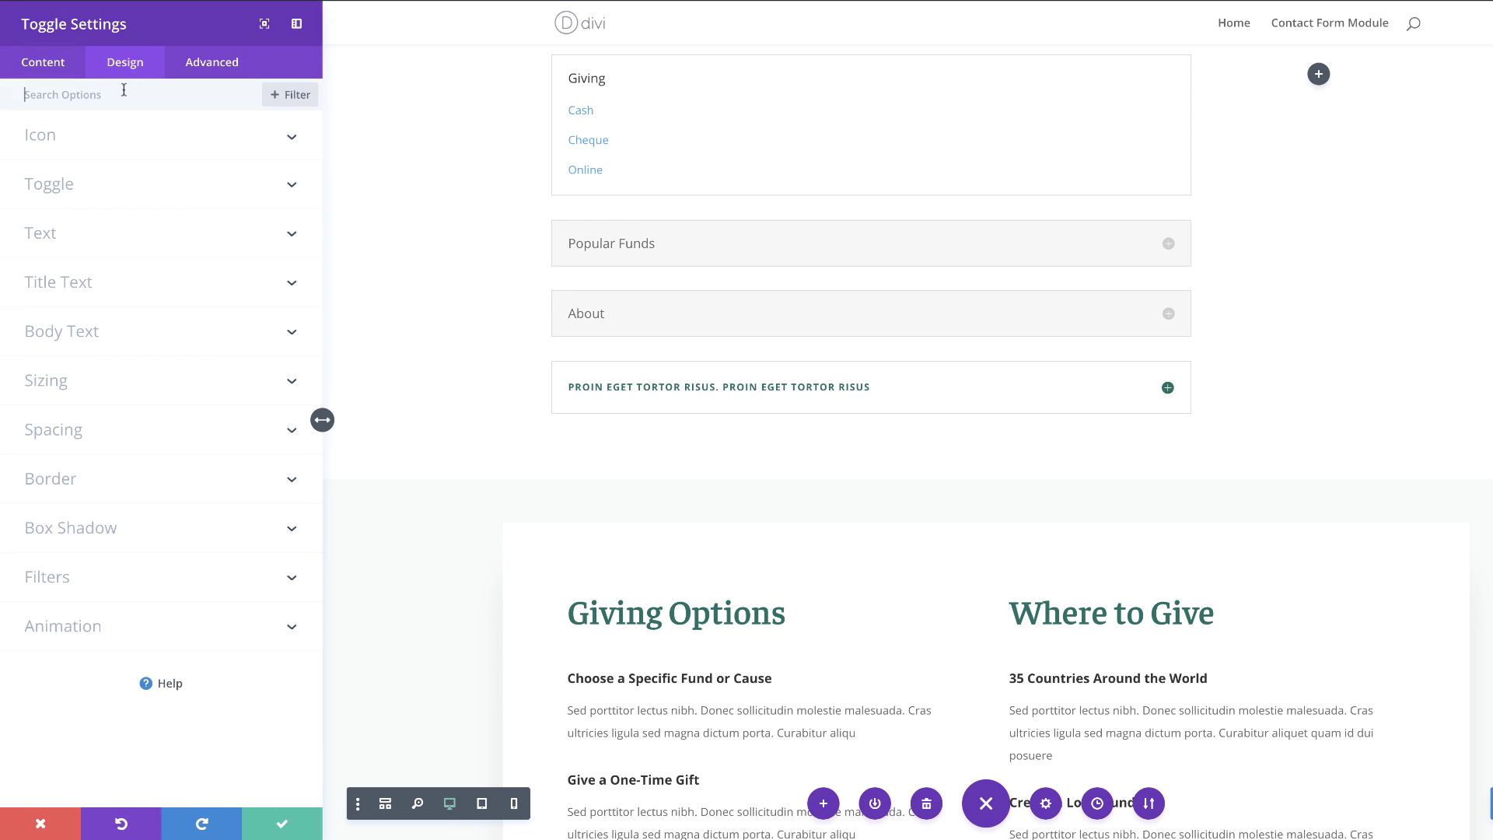
right_click(69, 141)
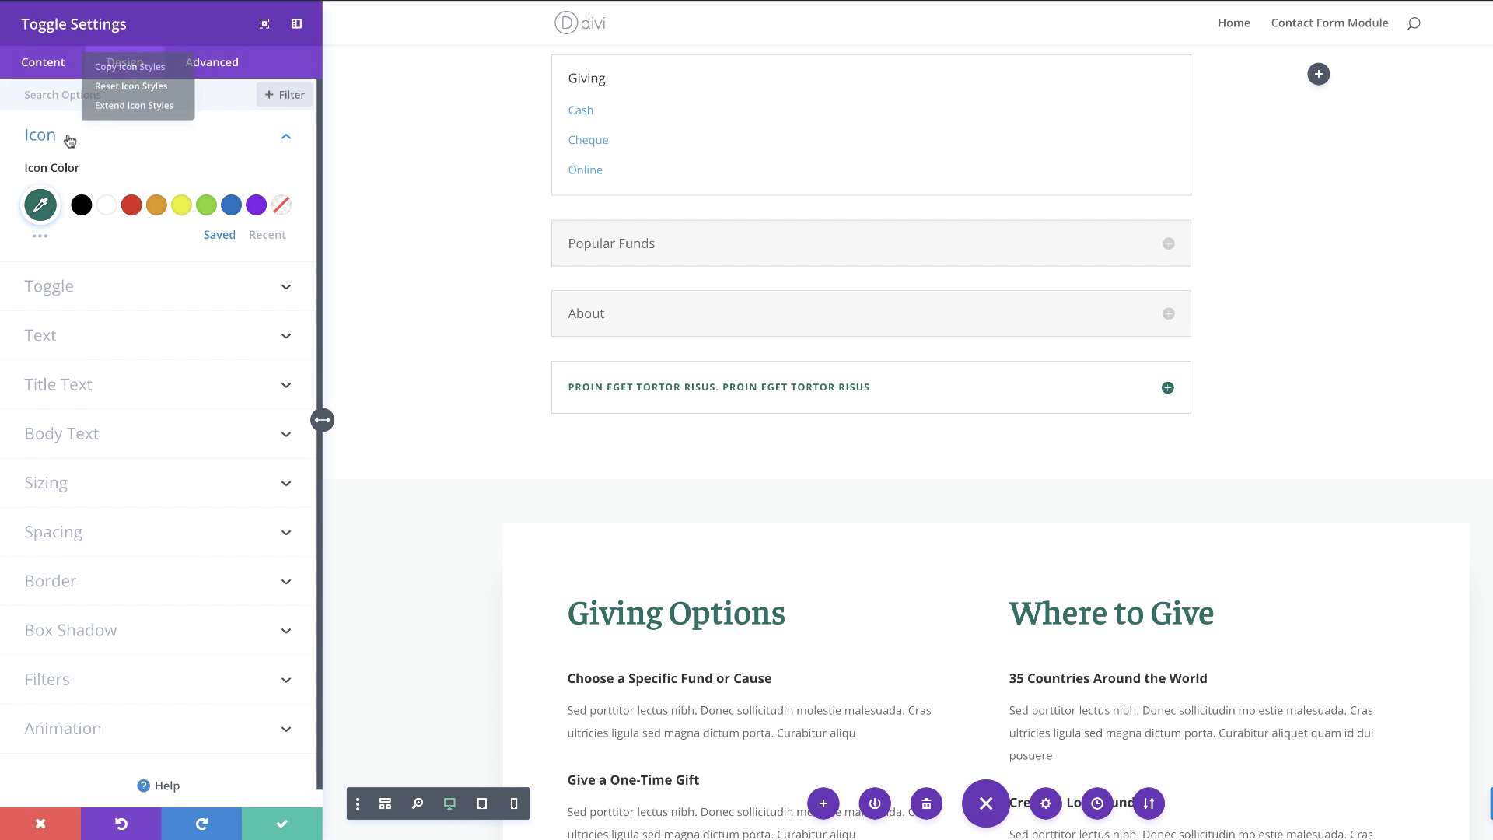
left_click(133, 110)
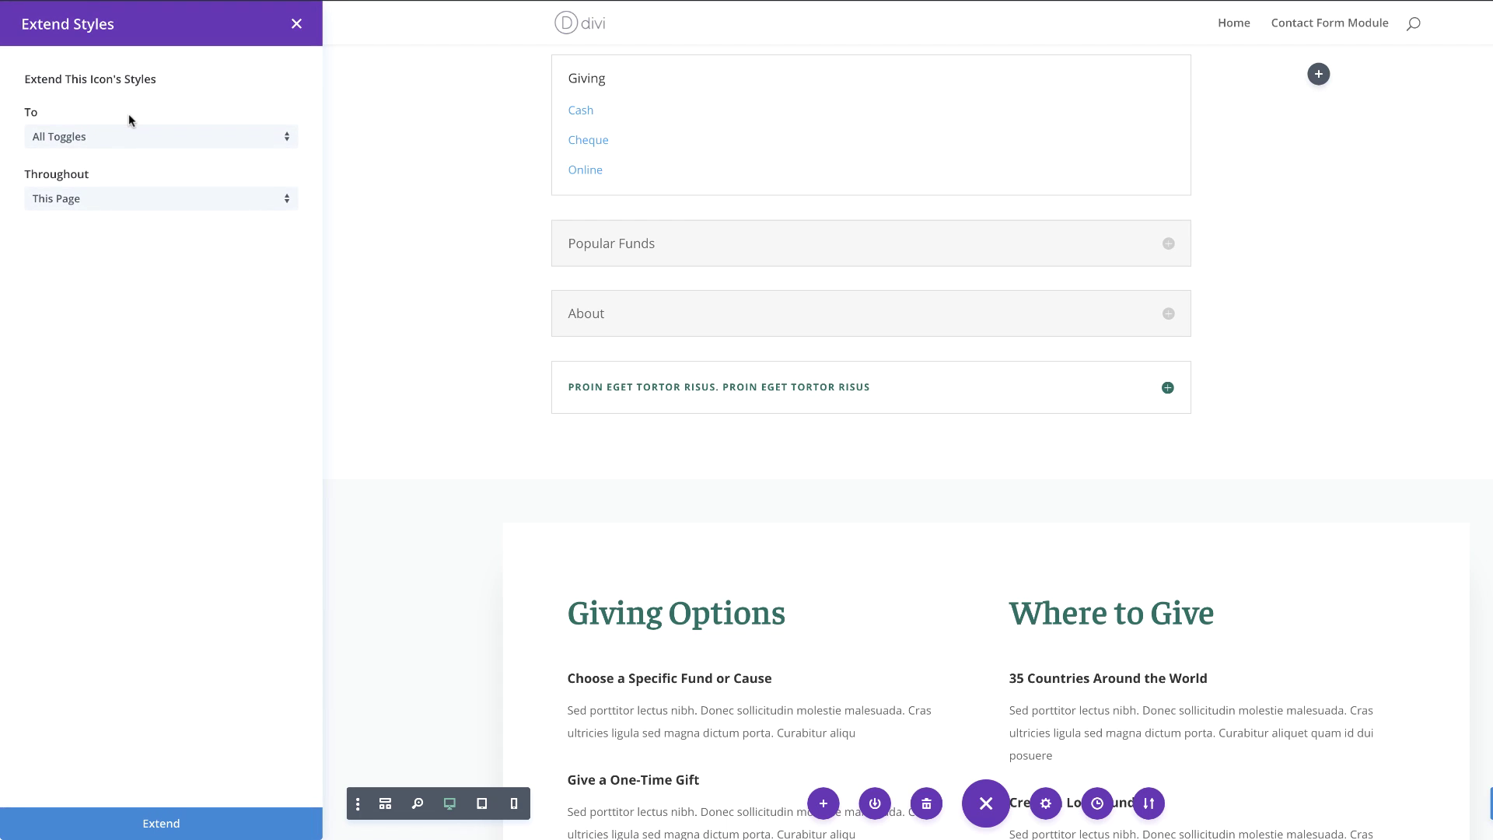
left_click(99, 139)
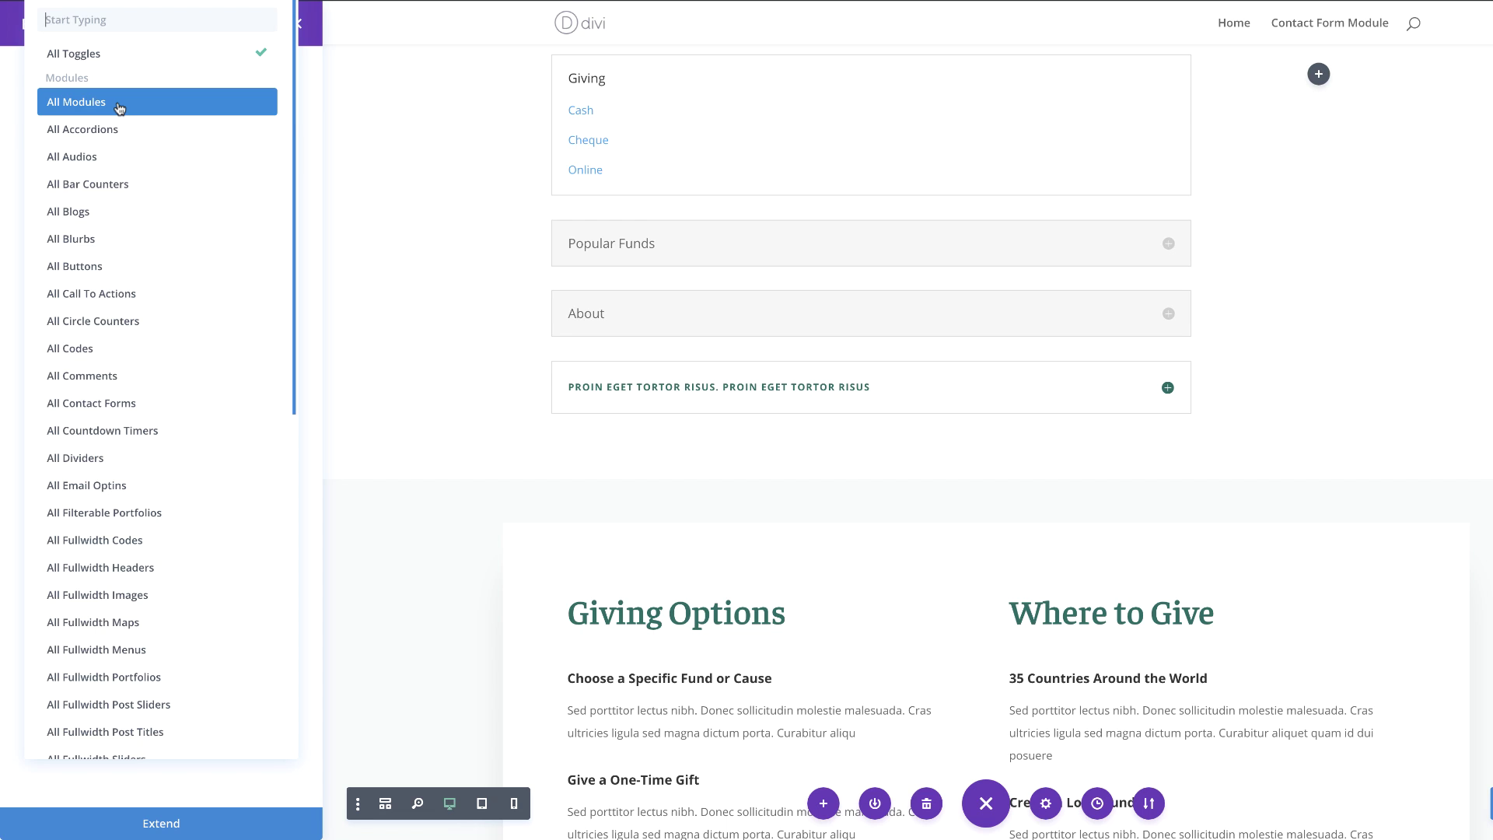
left_click(119, 108)
left_click(97, 202)
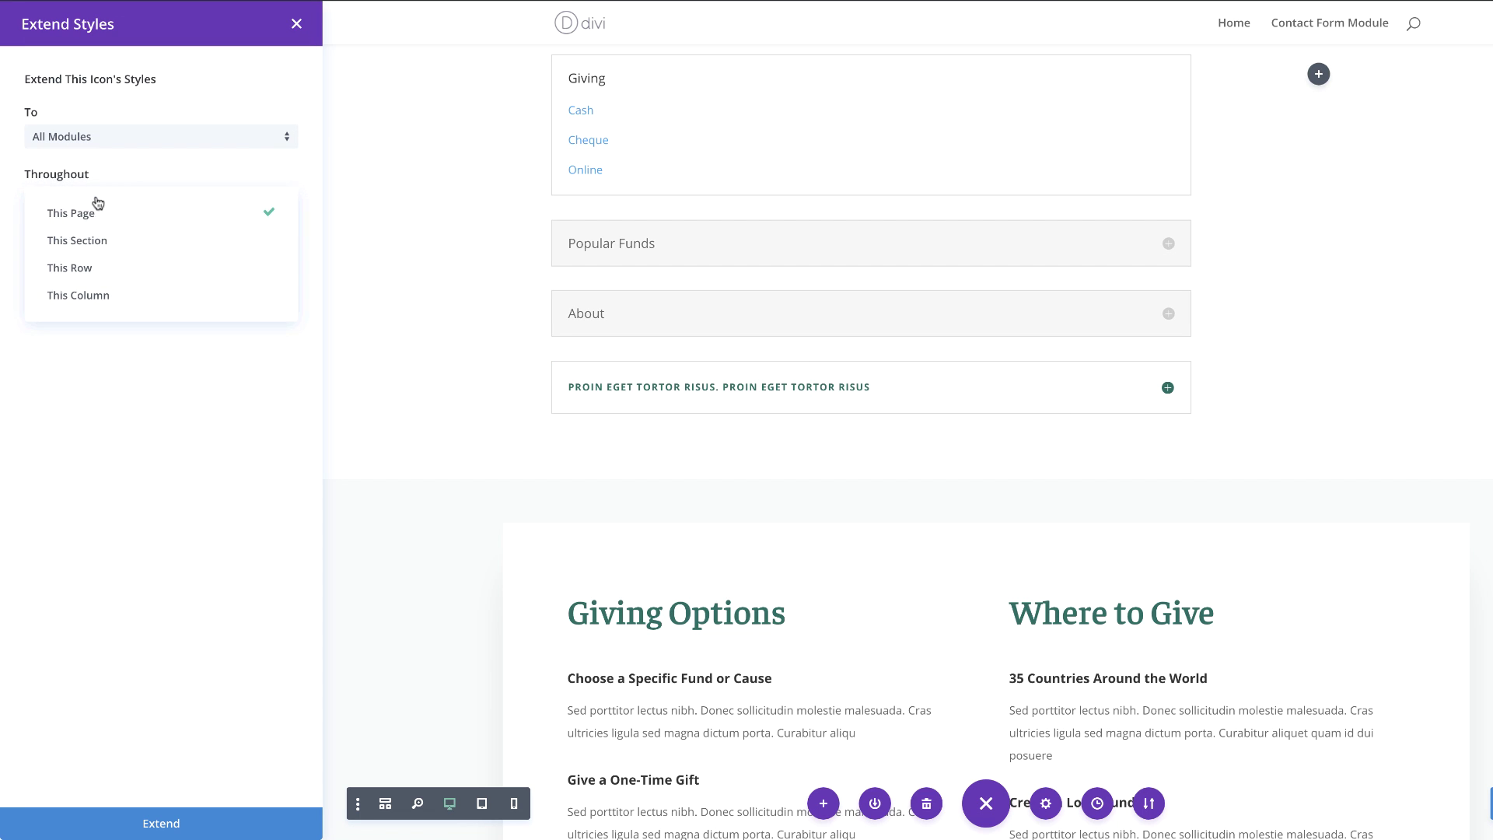
left_click(132, 242)
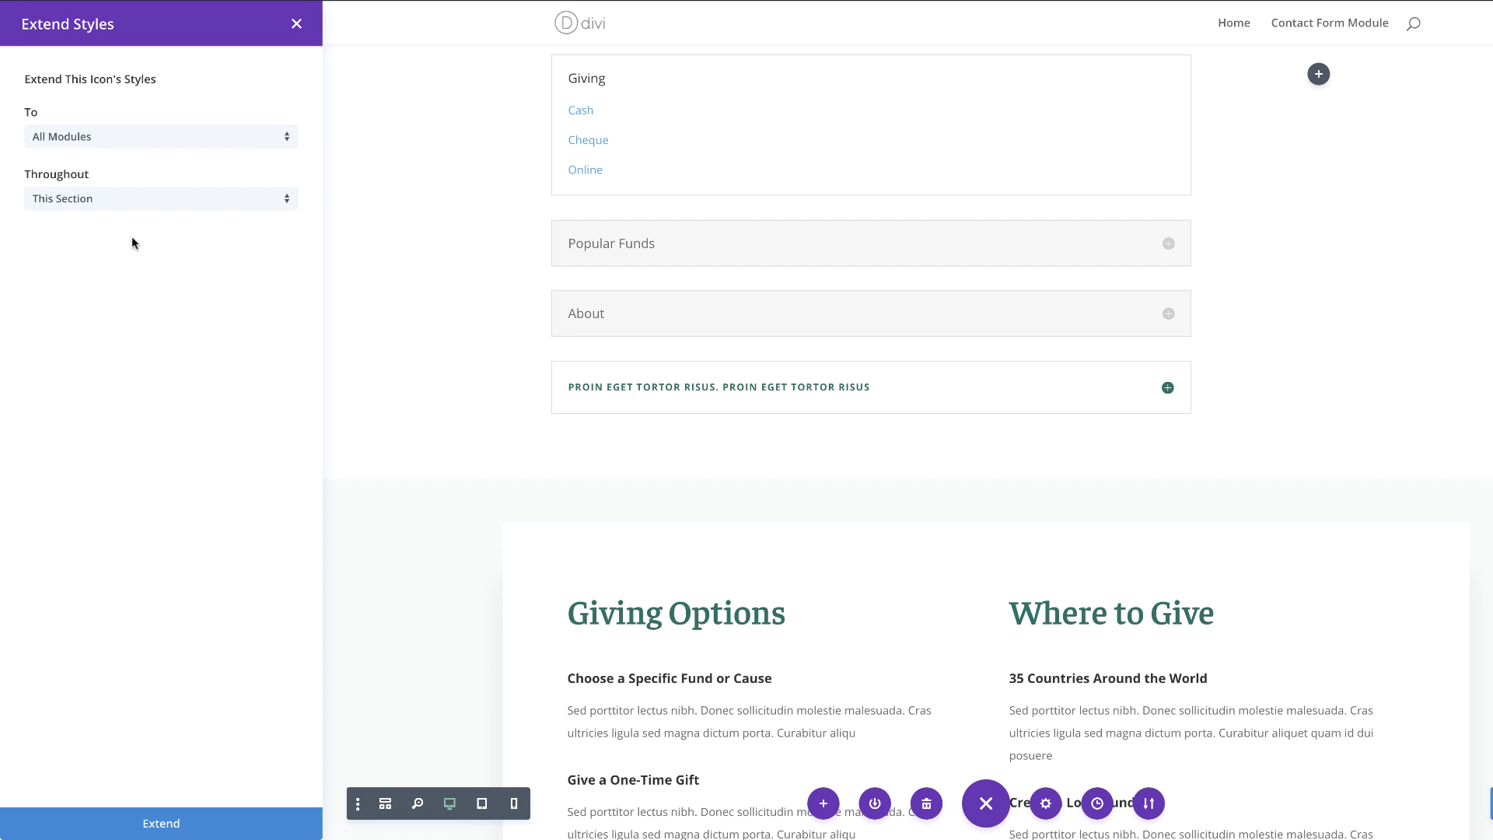
left_click(162, 826)
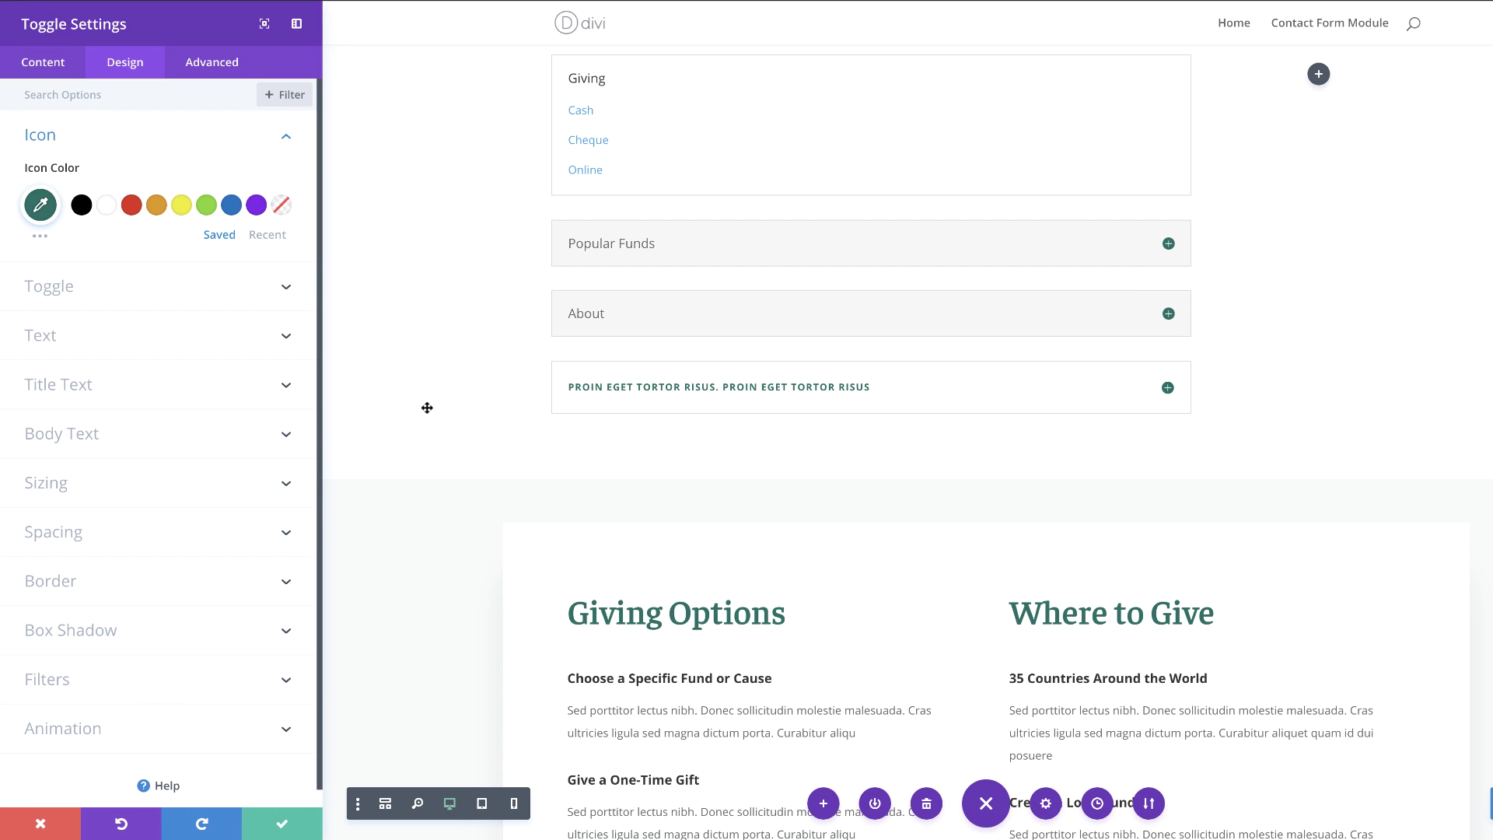
- Extend the pasted toggle's Toggle styles, covering its open and closed colors, to All Modules throughout This Section
left_click(97, 287)
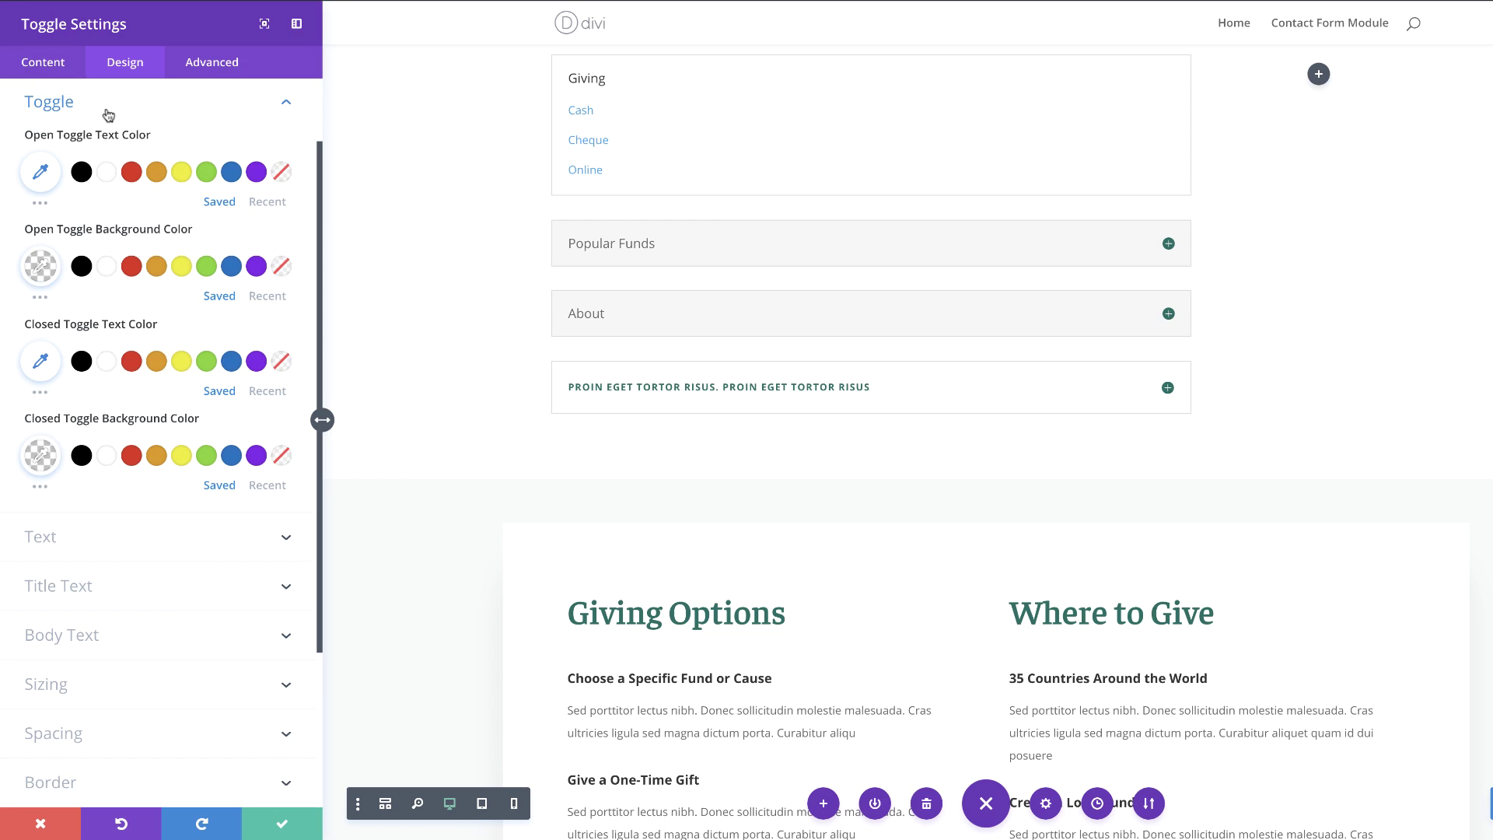
right_click(101, 107)
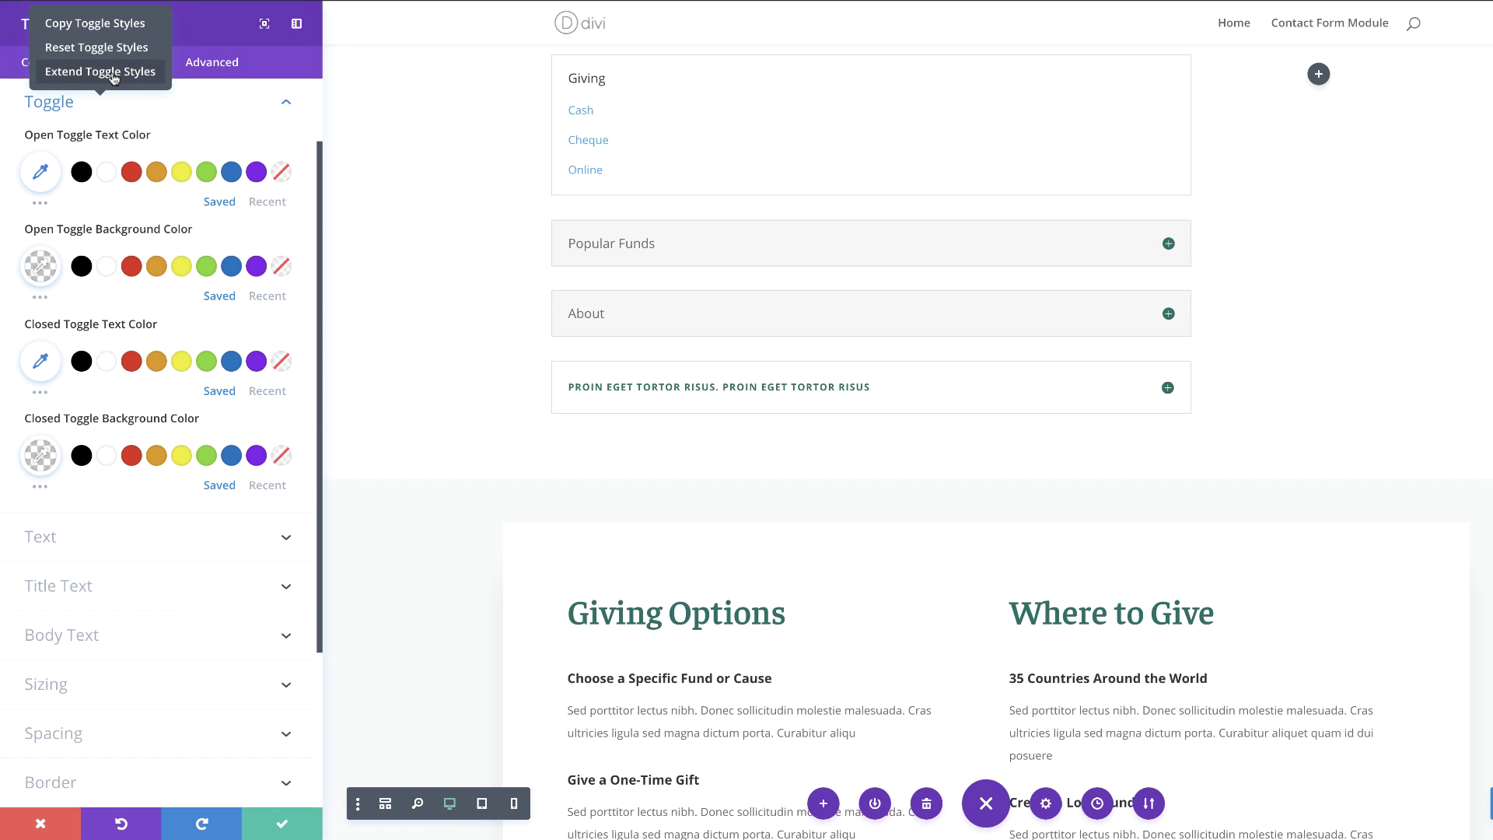
left_click(114, 71)
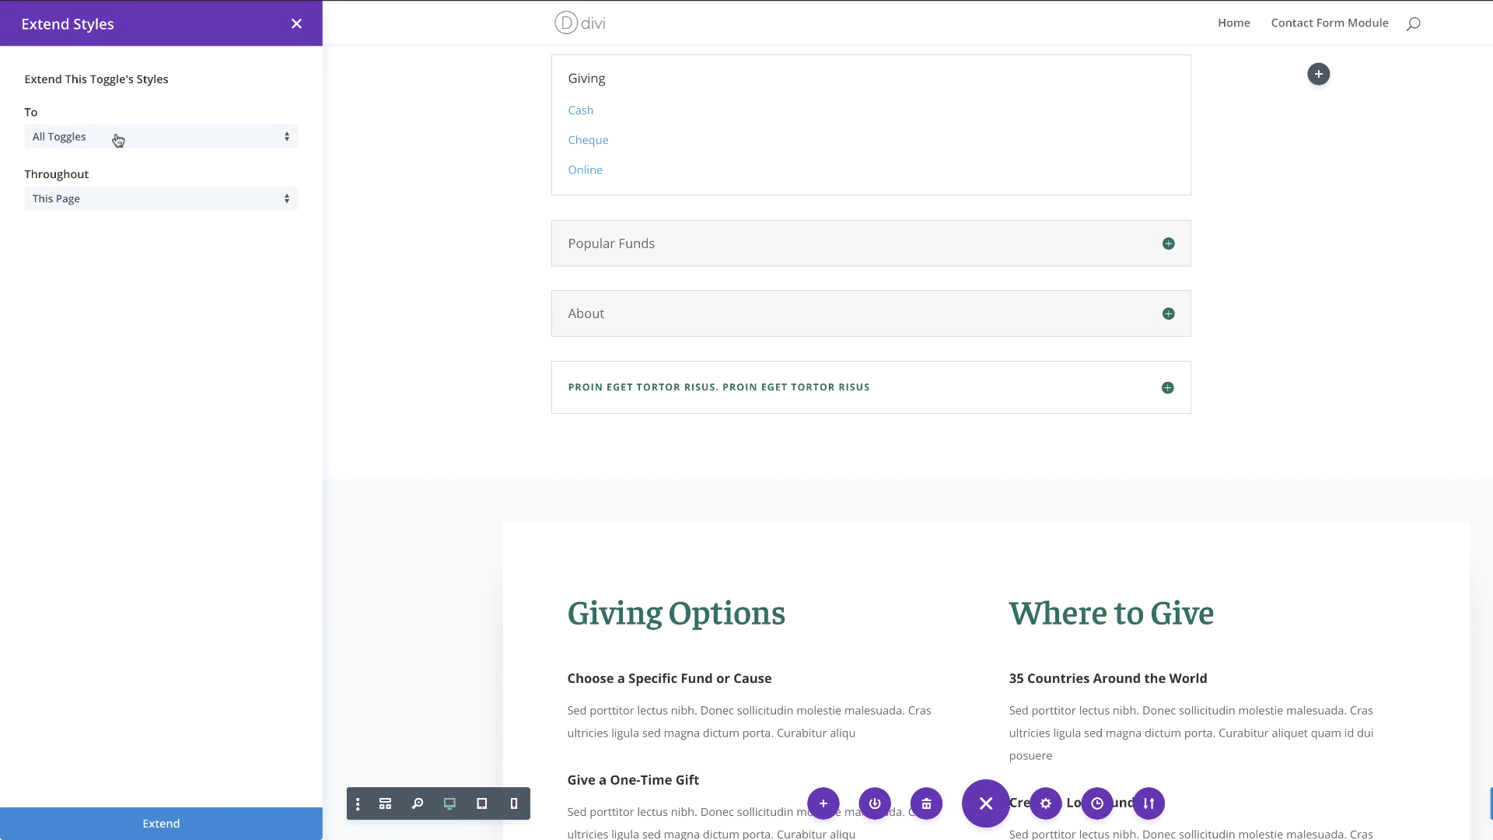
left_click(210, 137)
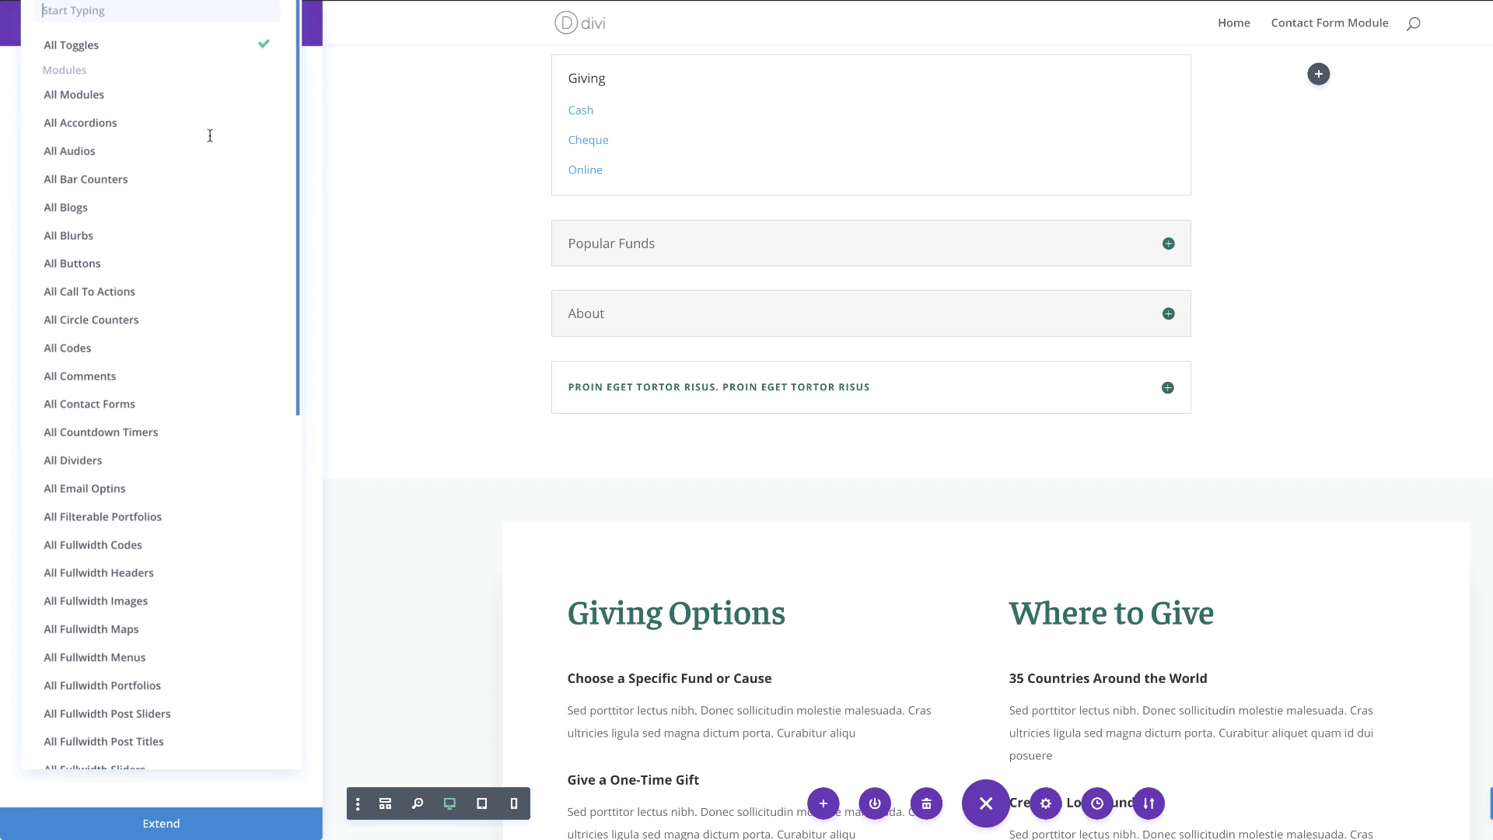
left_click(155, 113)
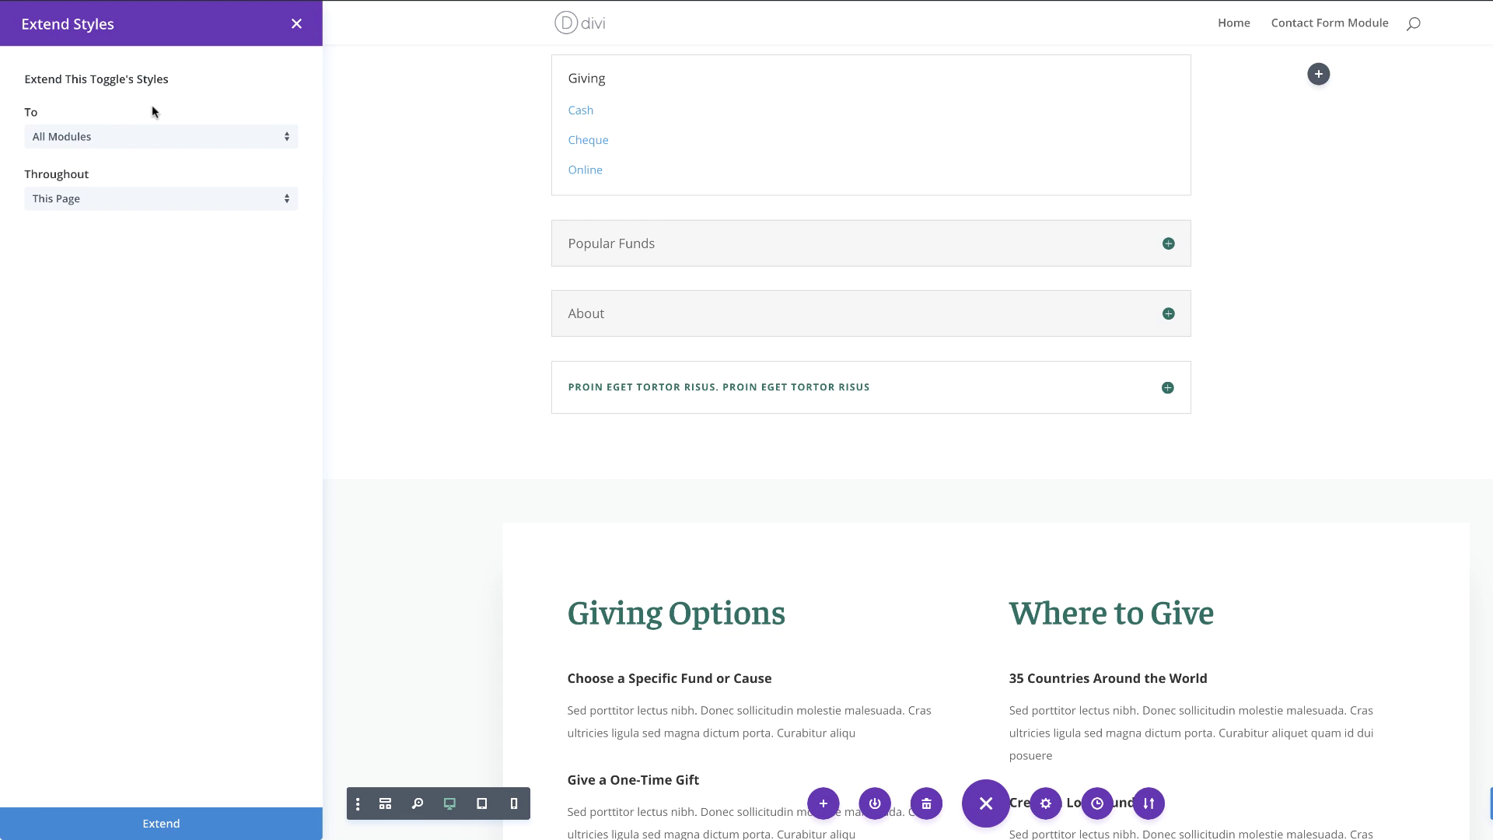
left_click(128, 195)
left_click(128, 241)
left_click(157, 825)
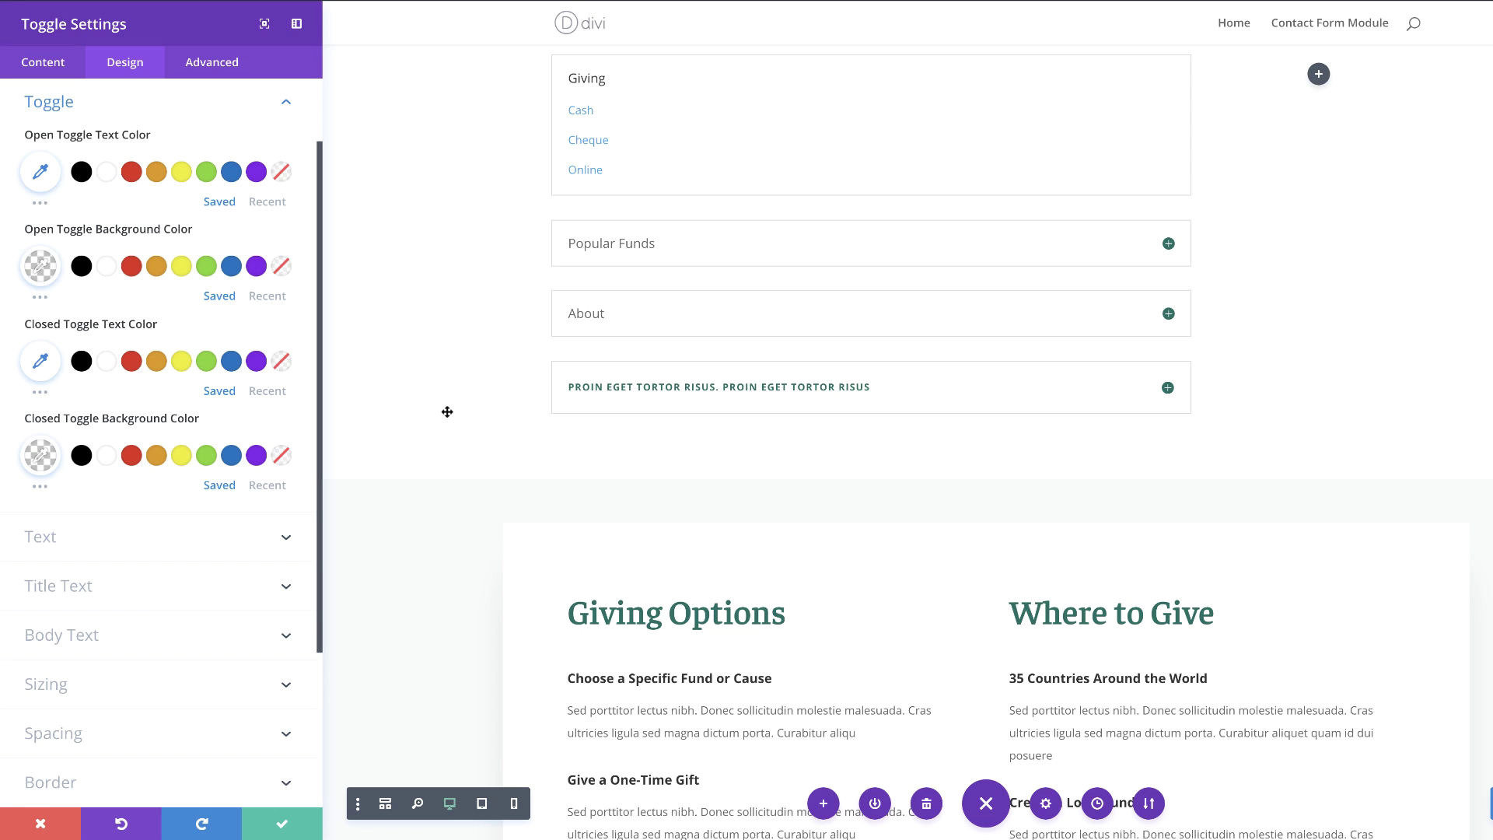
- Extend the pasted toggle's Title Text styles to All Accordions throughout This Section
left_click(109, 589)
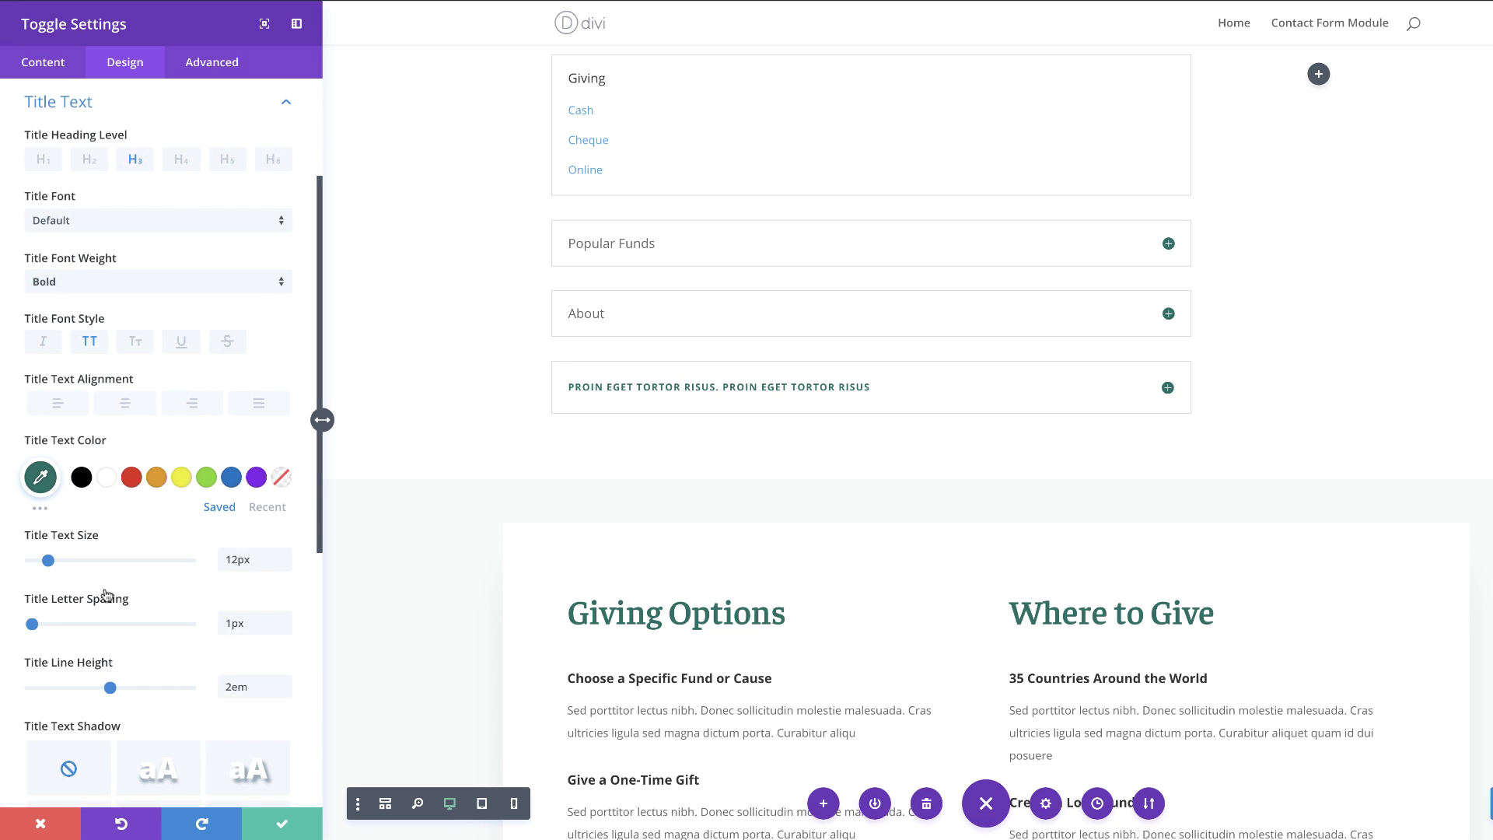
right_click(100, 105)
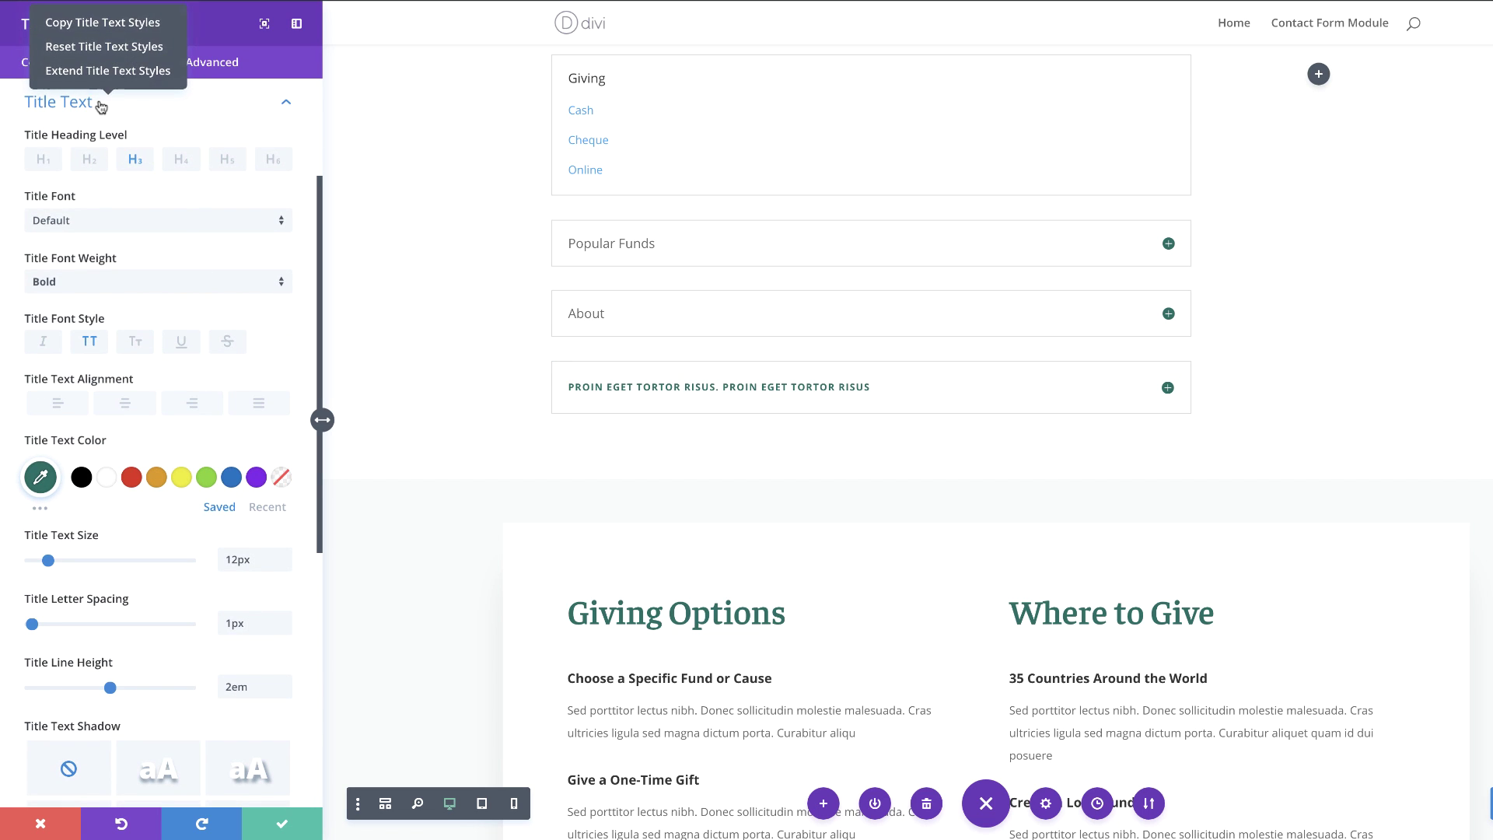
left_click(104, 72)
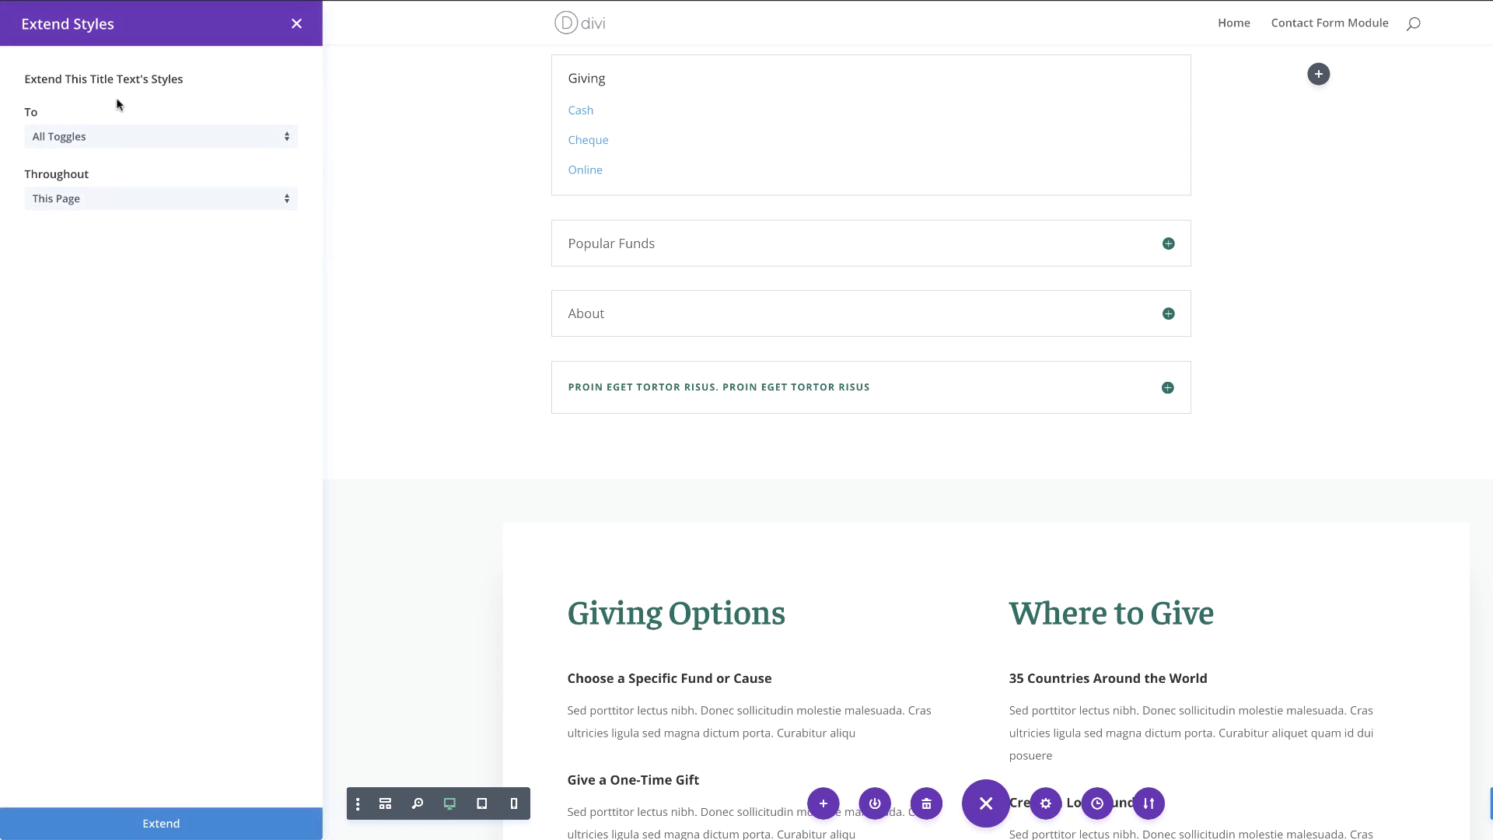
left_click(122, 134)
left_click(124, 131)
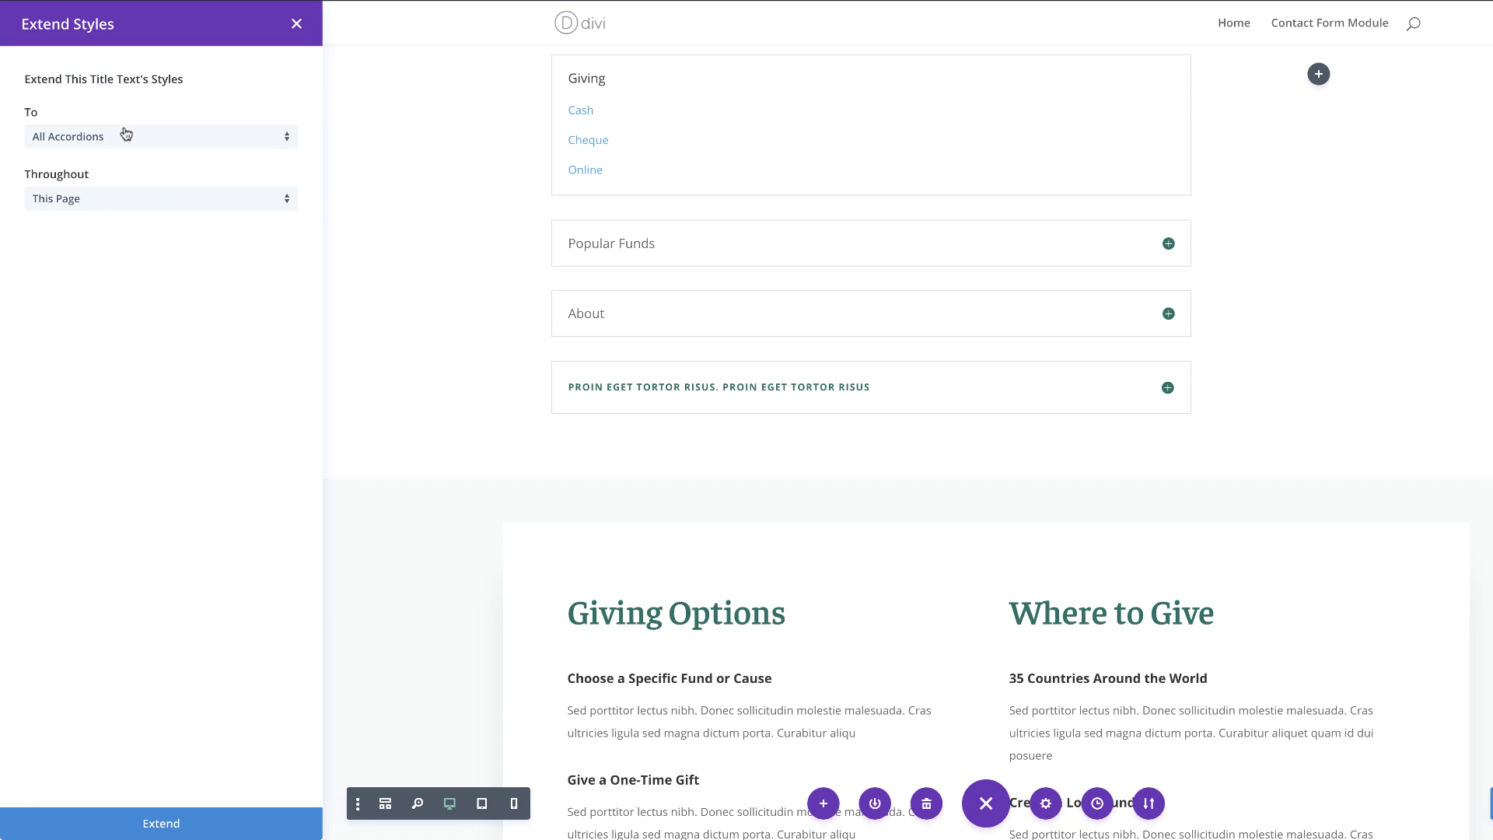
left_click(118, 200)
left_click(121, 240)
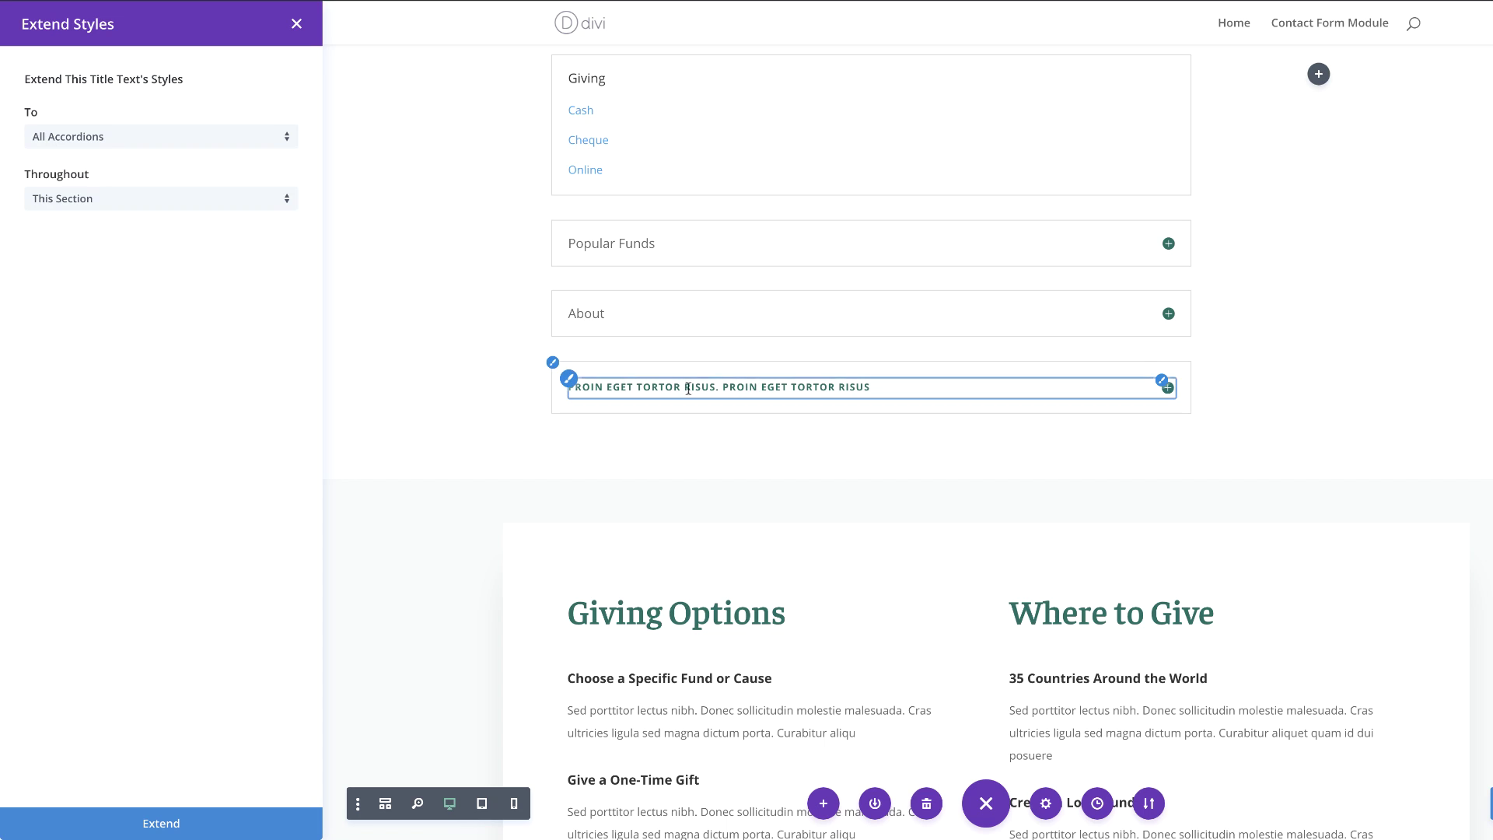
left_click(177, 829)
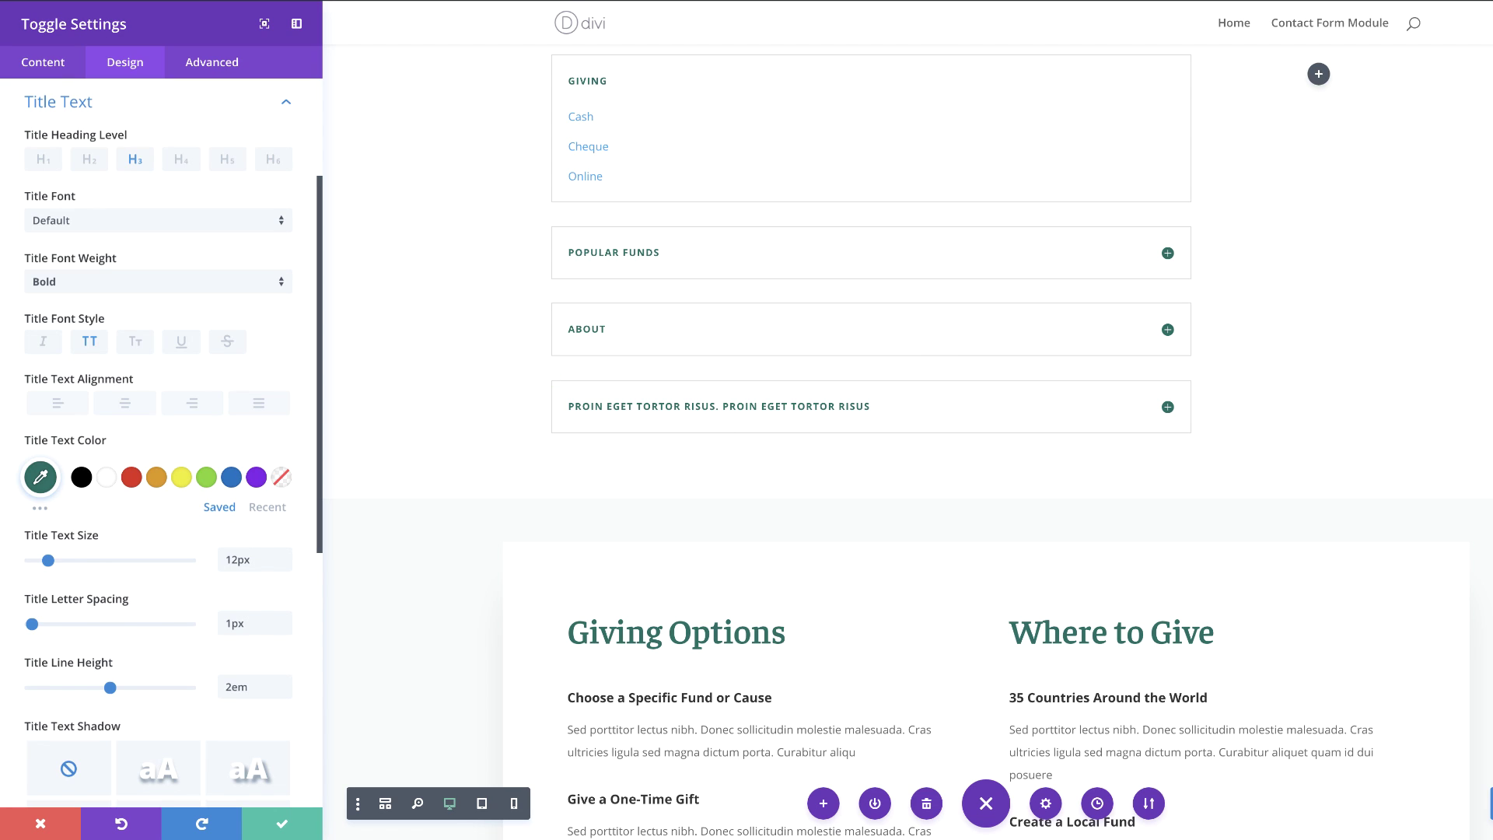
- Save the pasted toggle's settings and delete that toggle from below the accordion
left_click(286, 824)
mouse_move(753, 398)
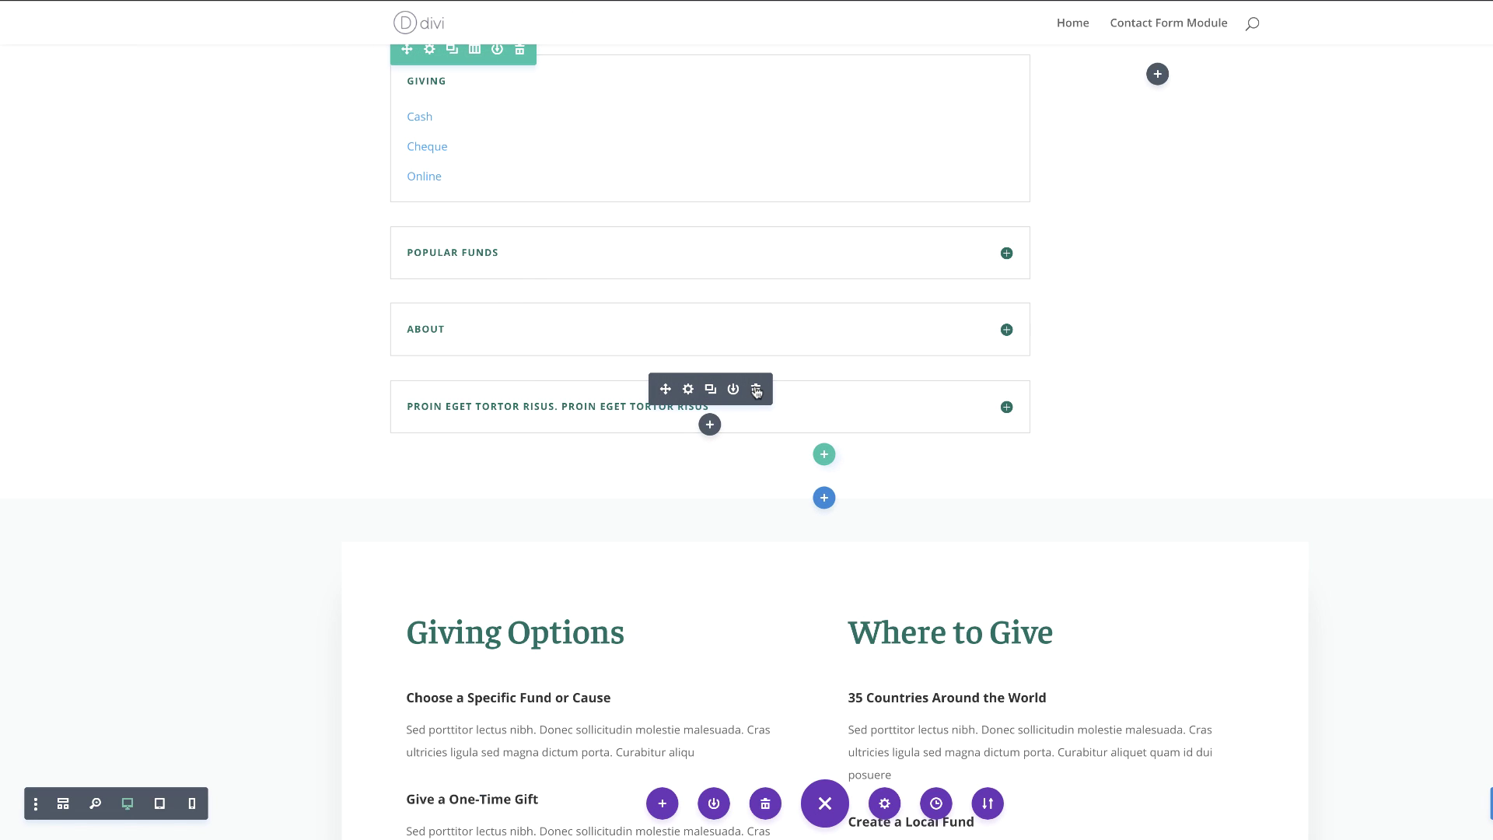
left_click(756, 394)
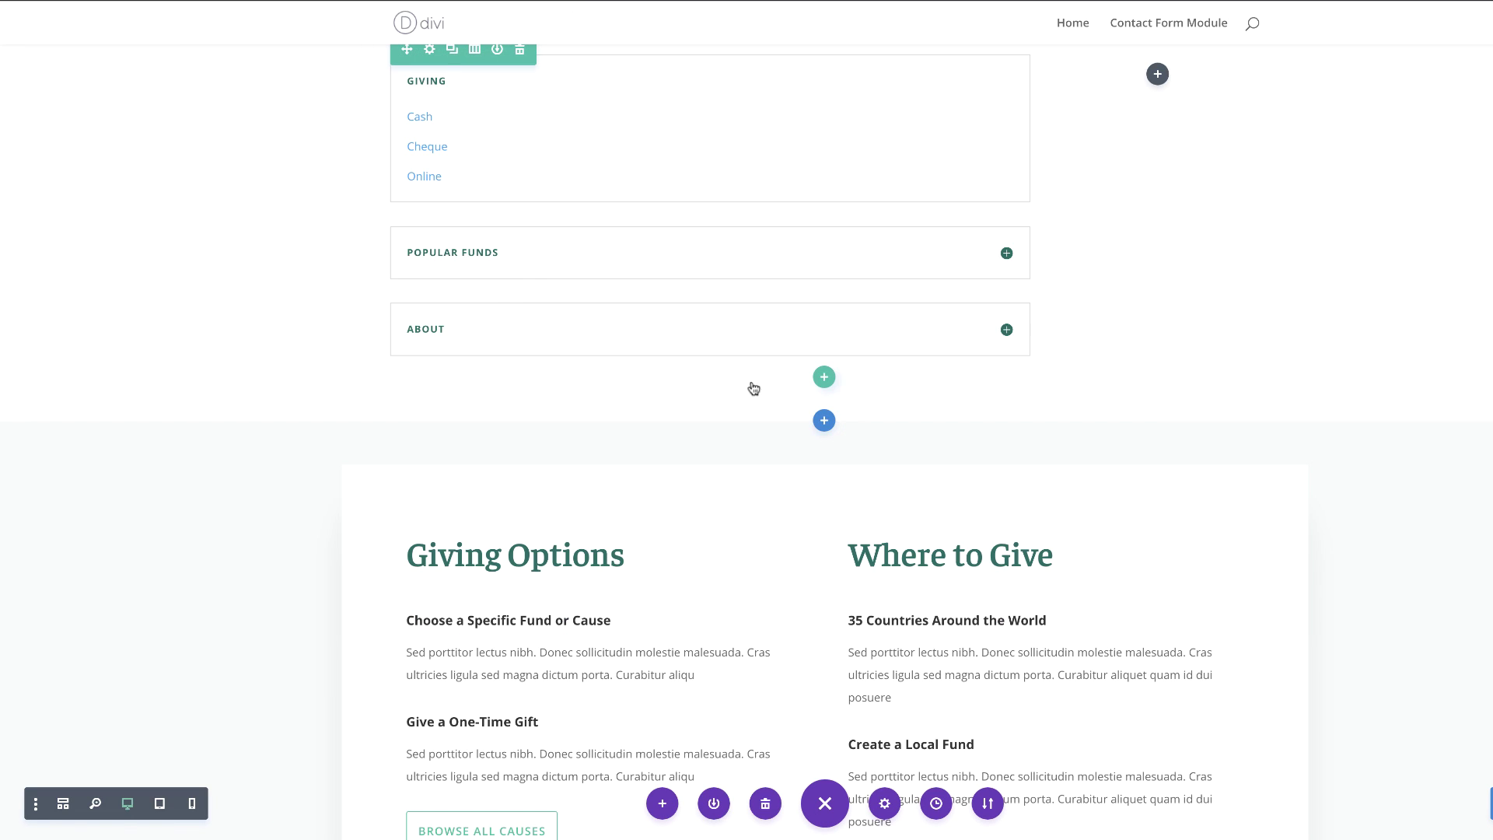
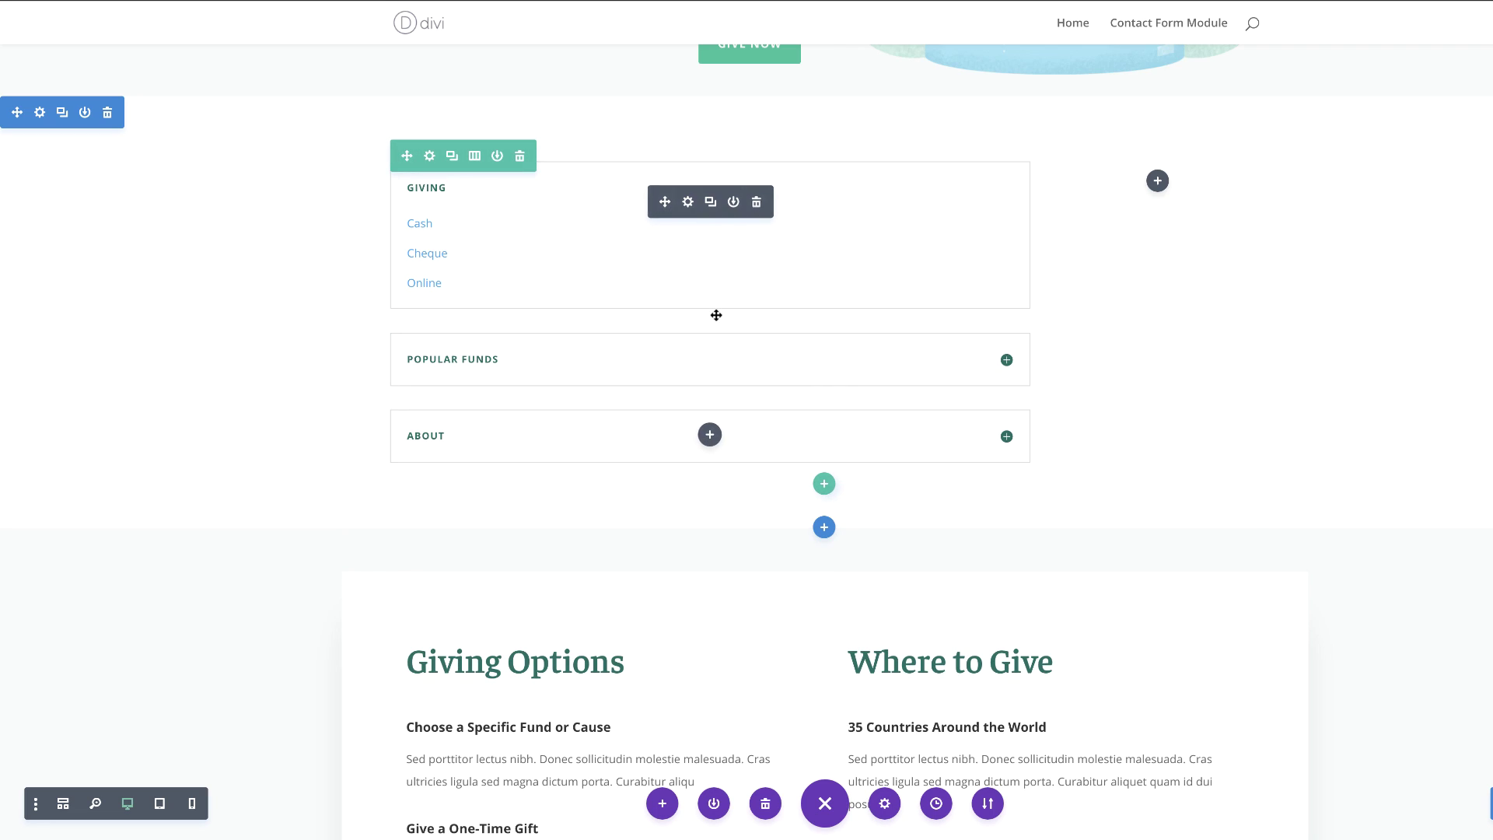
- Give the Accordion module a white background color and open its design settings
left_click(690, 203)
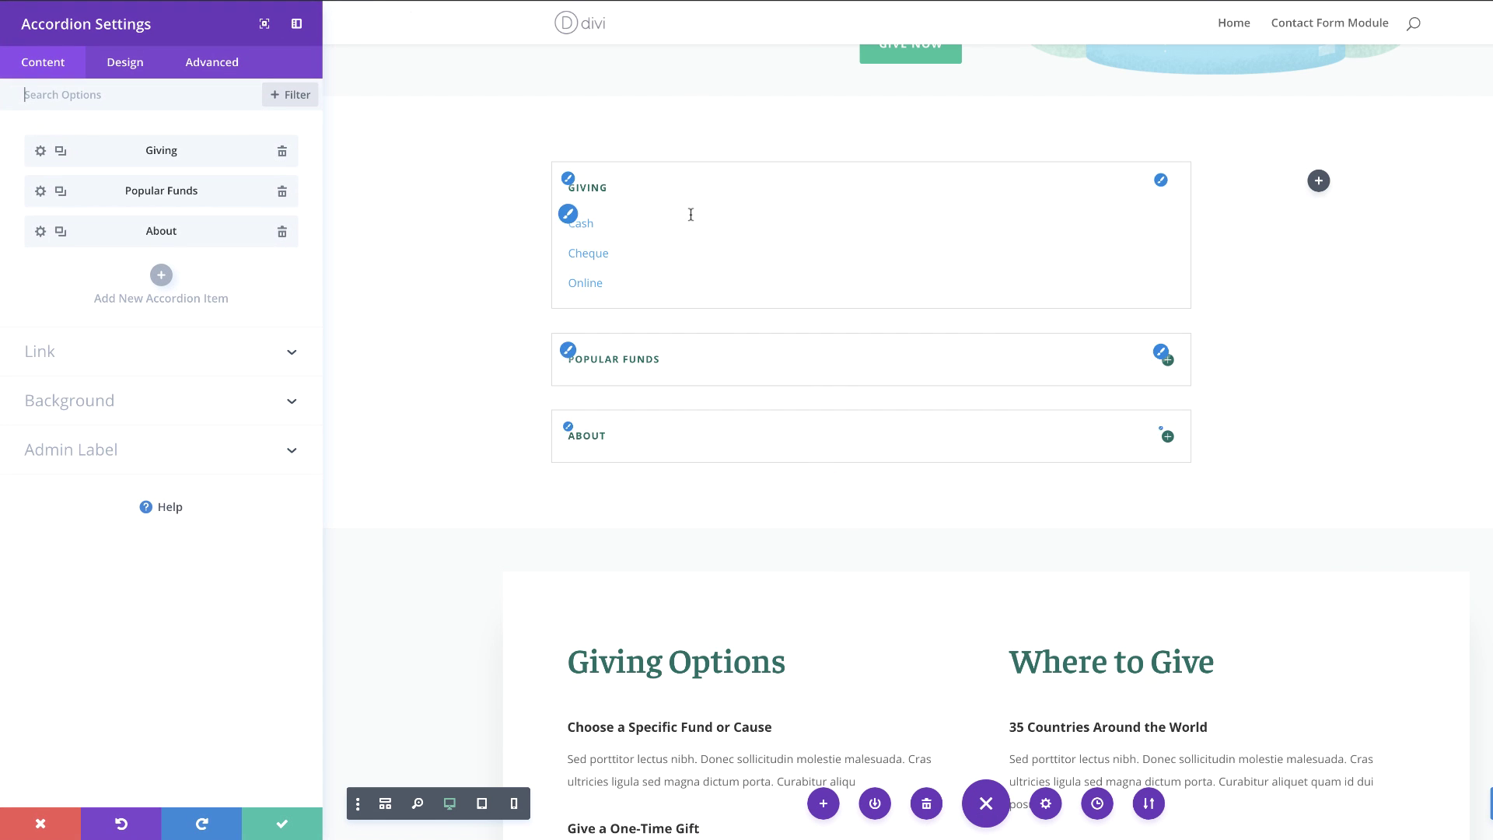
left_click(102, 401)
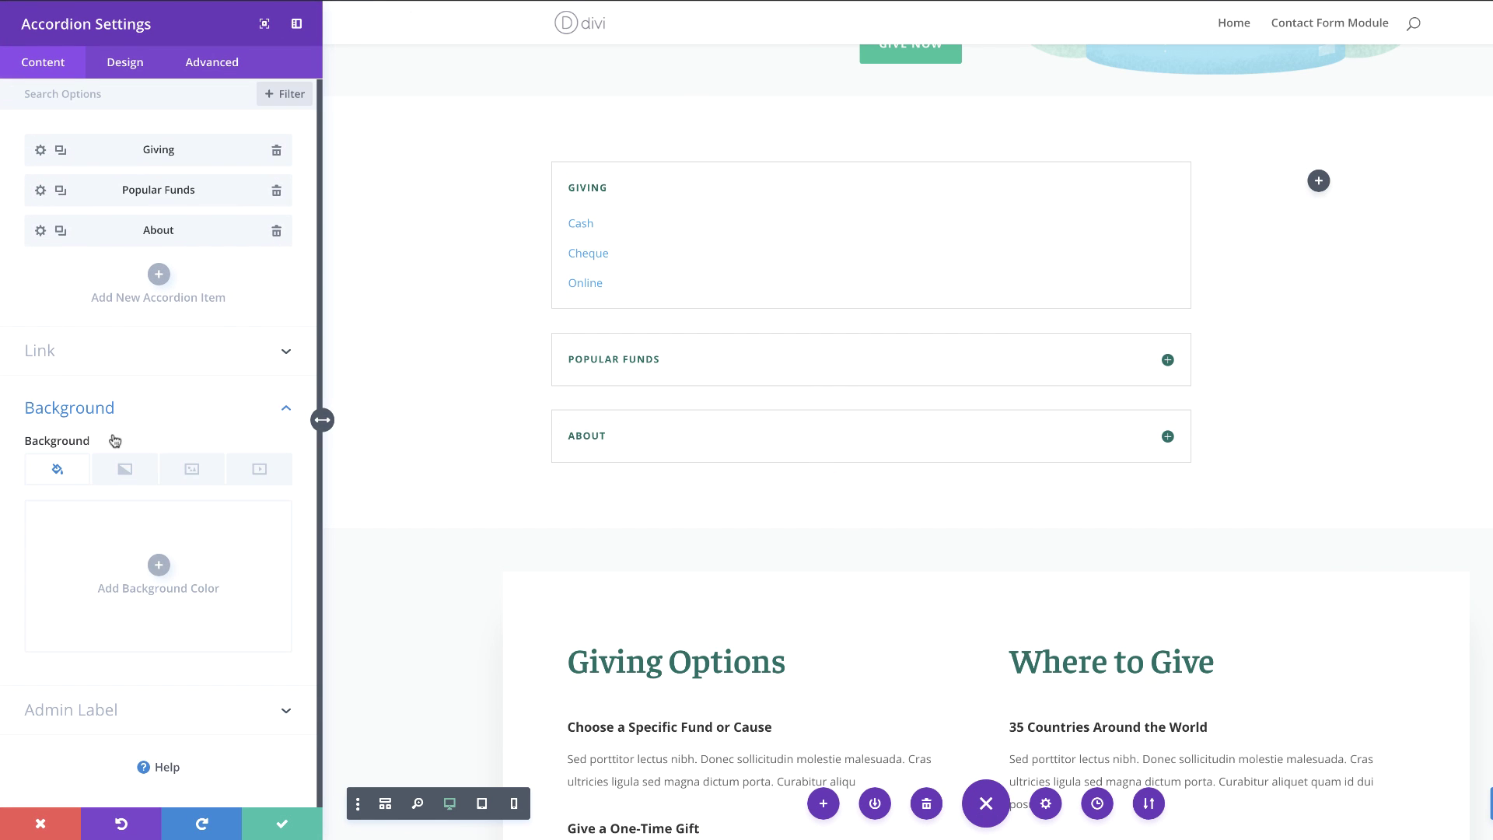
left_click(154, 560)
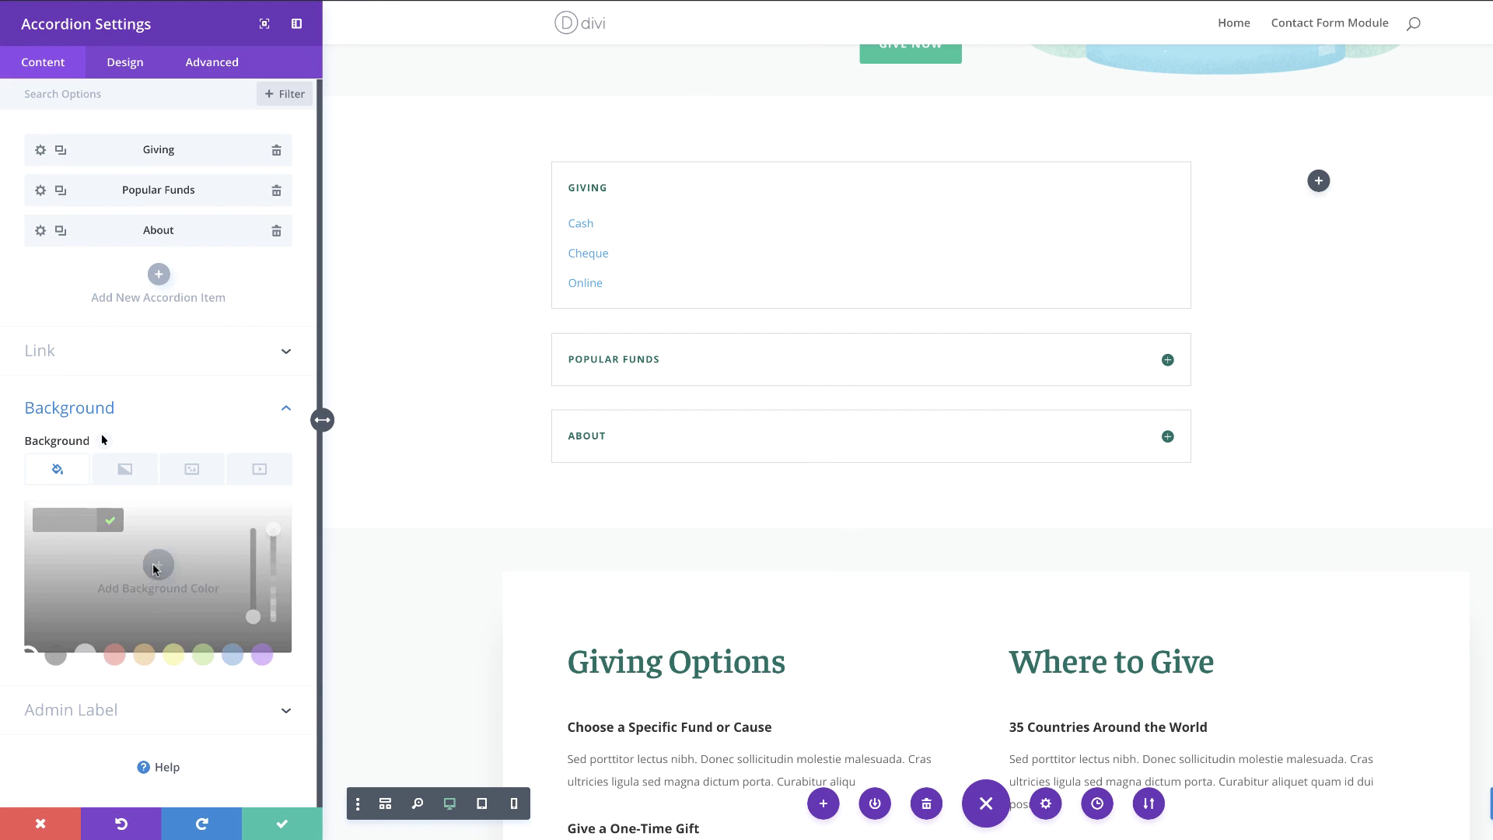
left_click(79, 654)
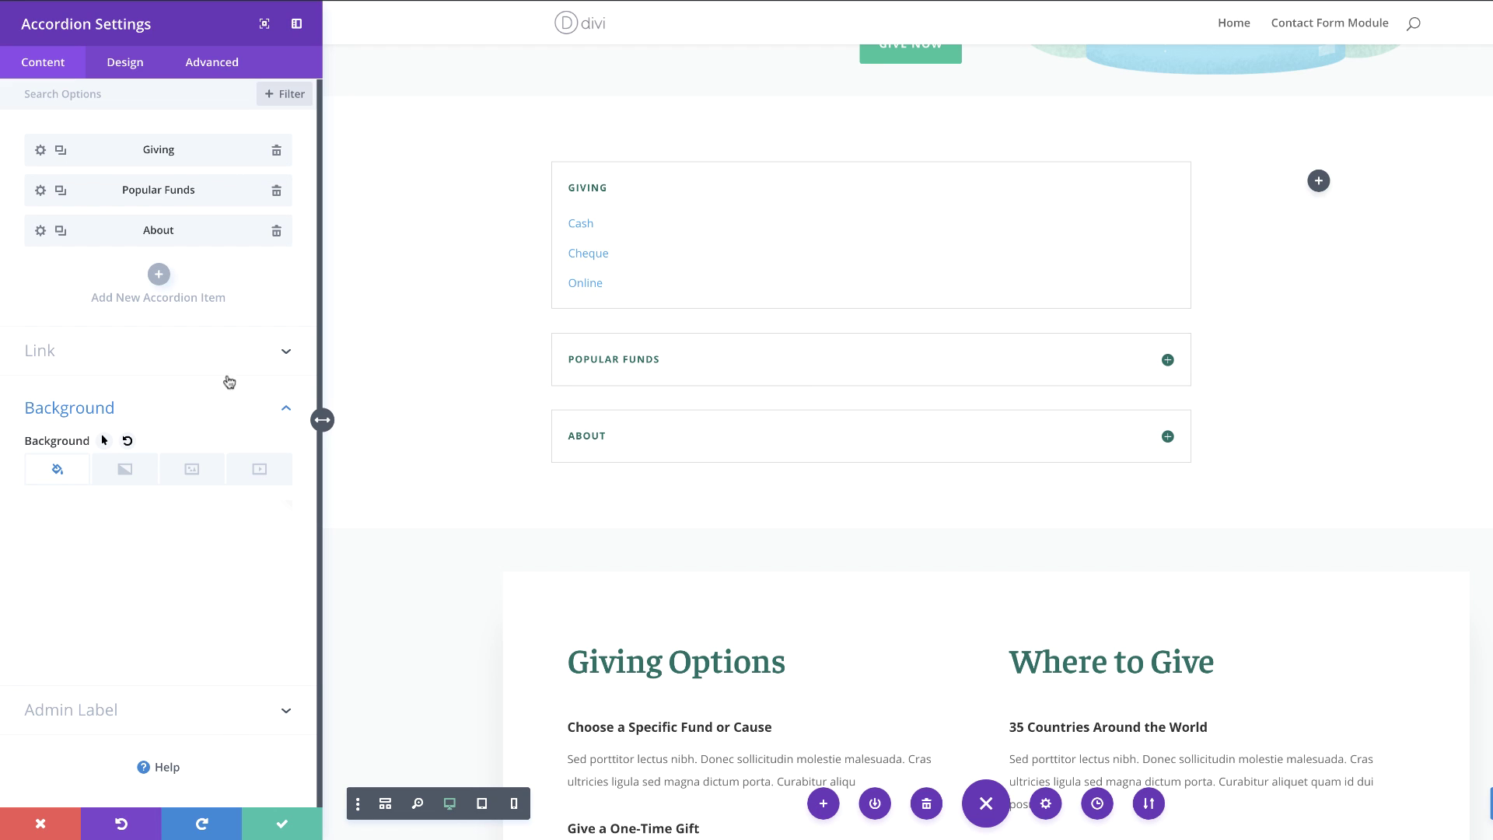
left_click(135, 70)
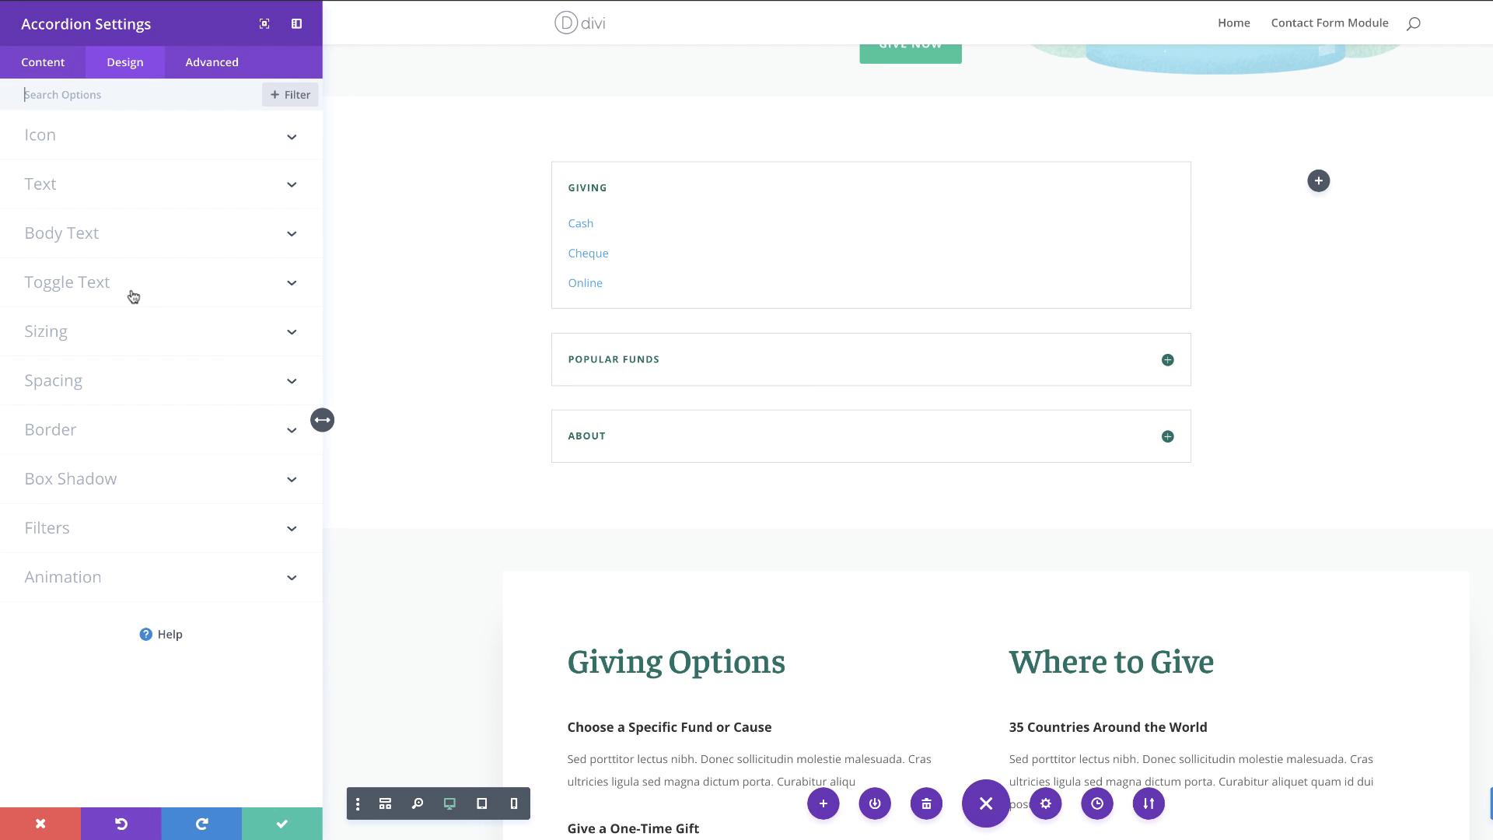
- Set the Accordion module's top and bottom custom margins to 20px, linking the two values
left_click(81, 383)
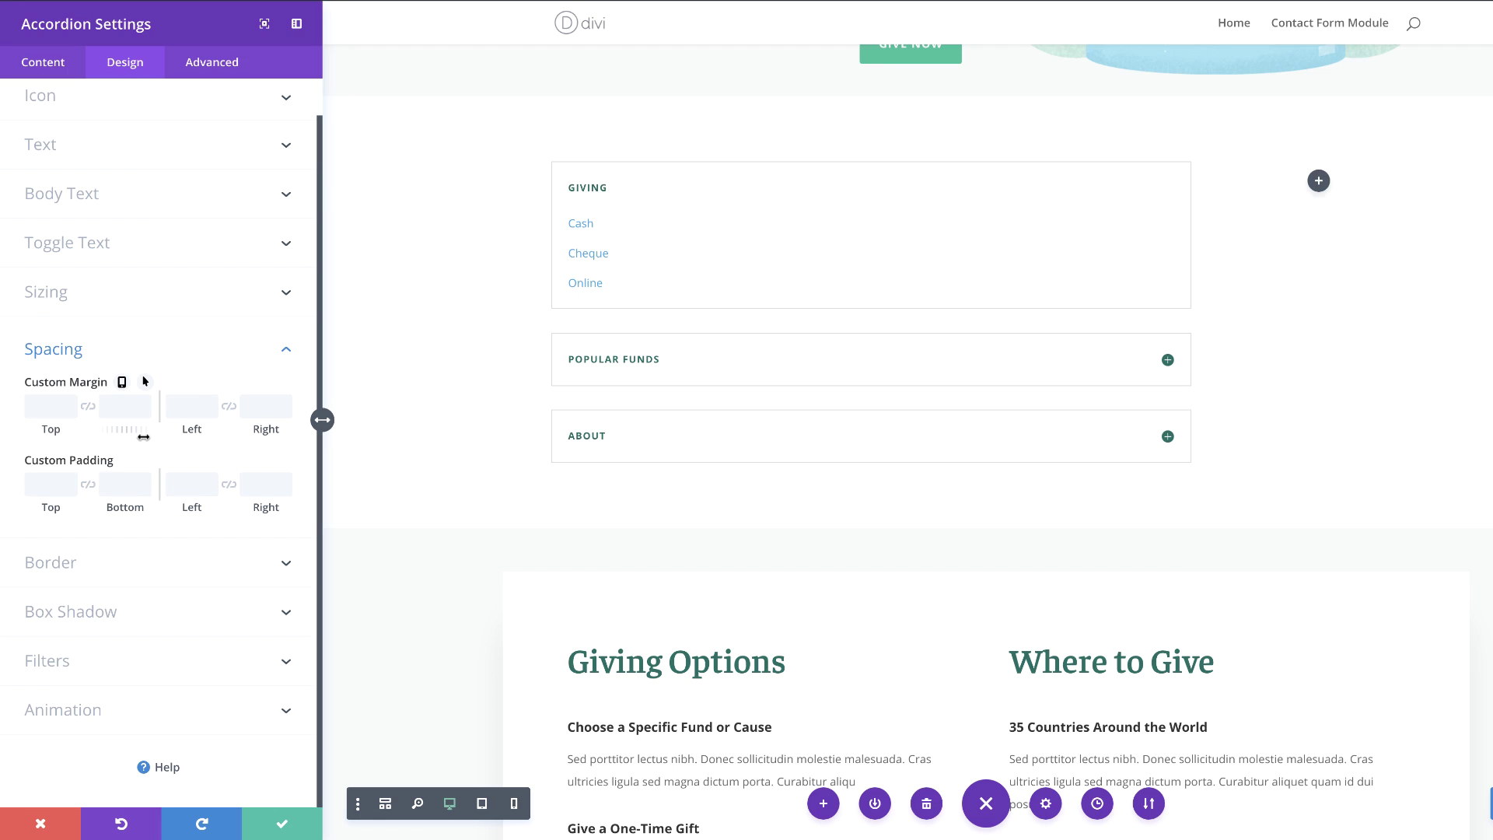
left_click(48, 406)
type("20px")
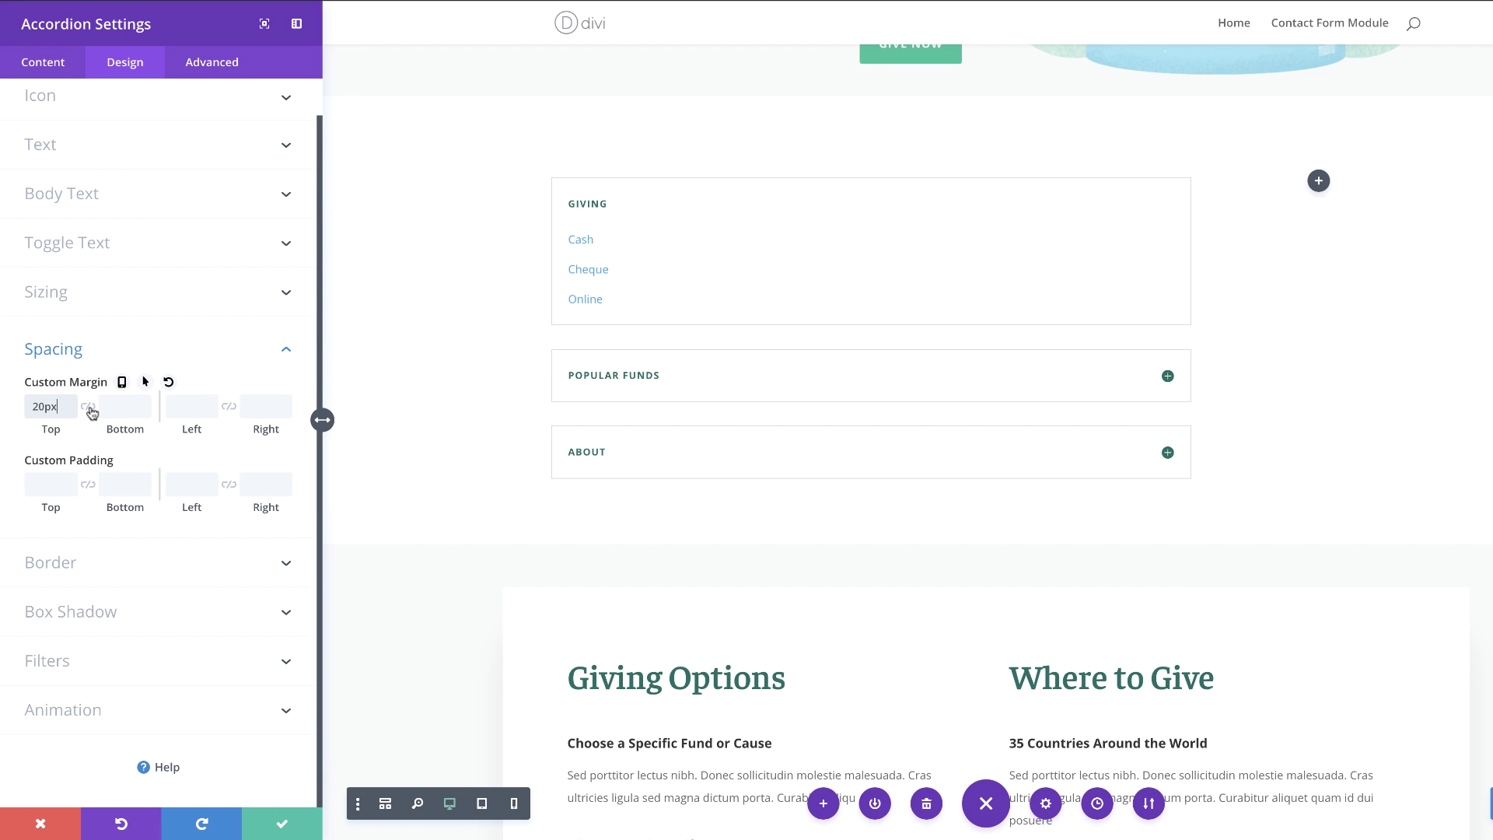
left_click(89, 408)
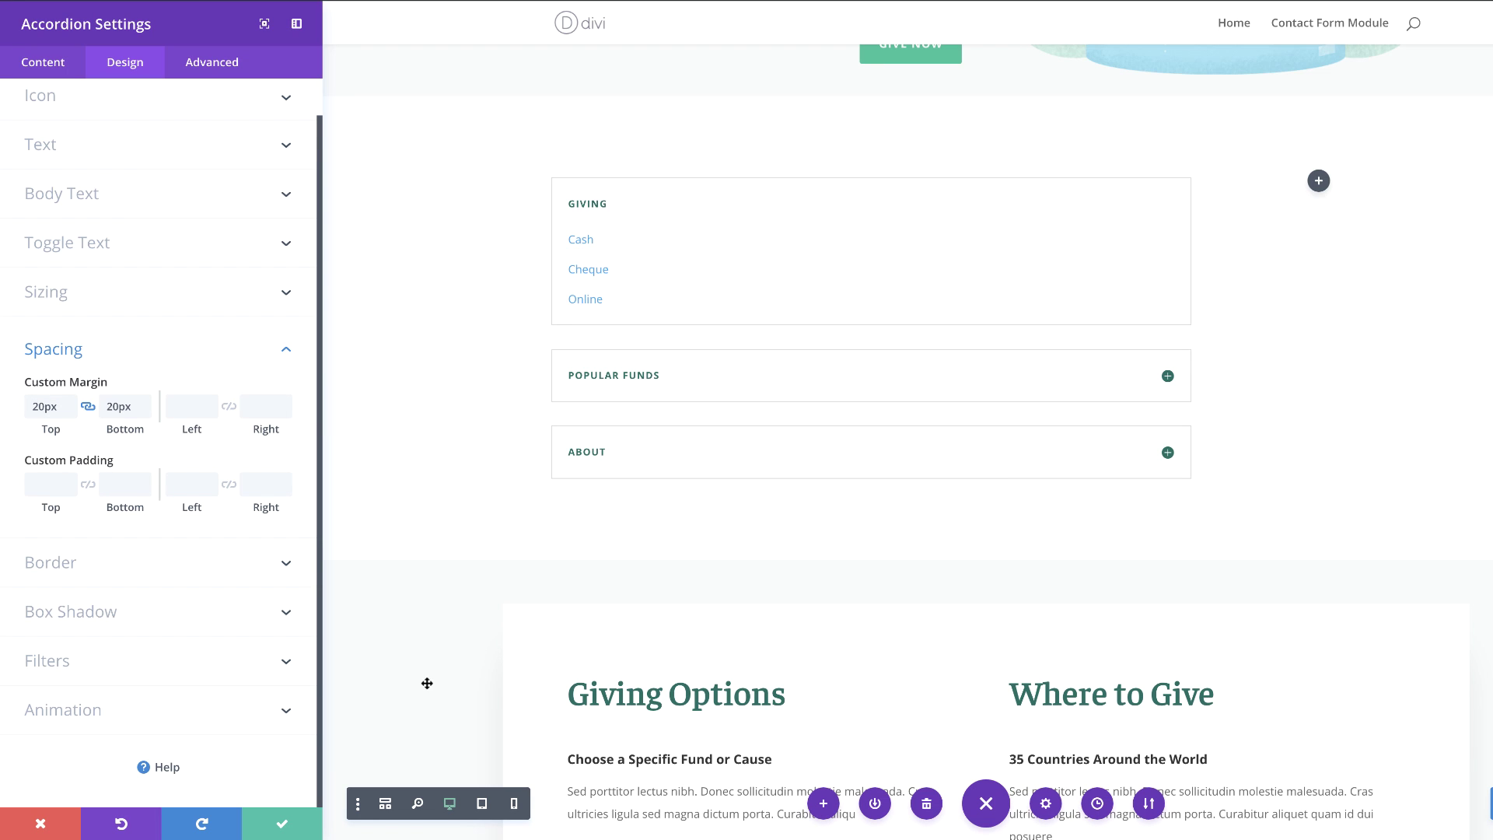
- Set the accordion's left, right and top border widths to 0px and save the module
left_click(84, 554)
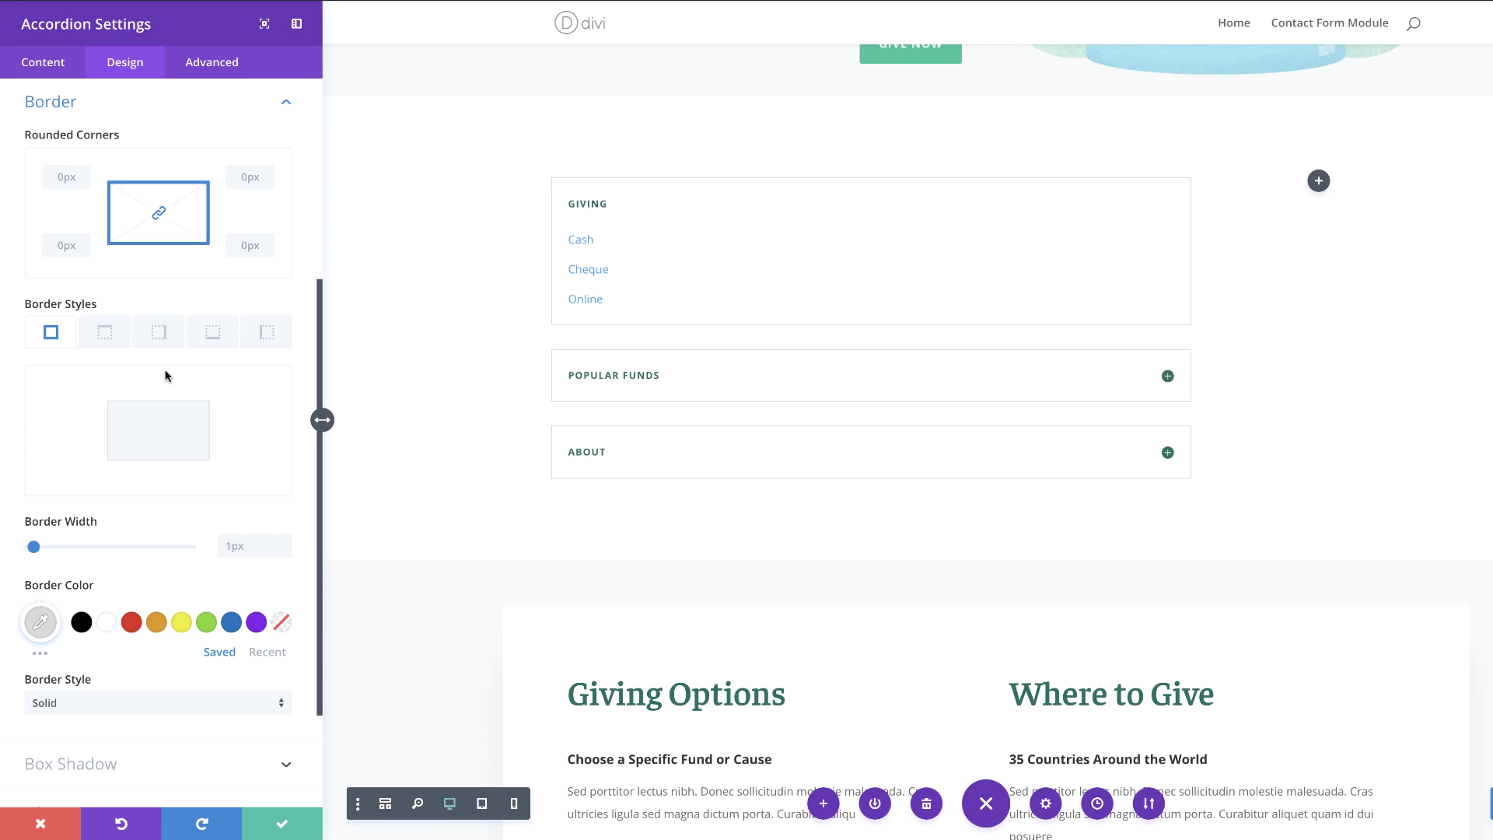
left_click(216, 340)
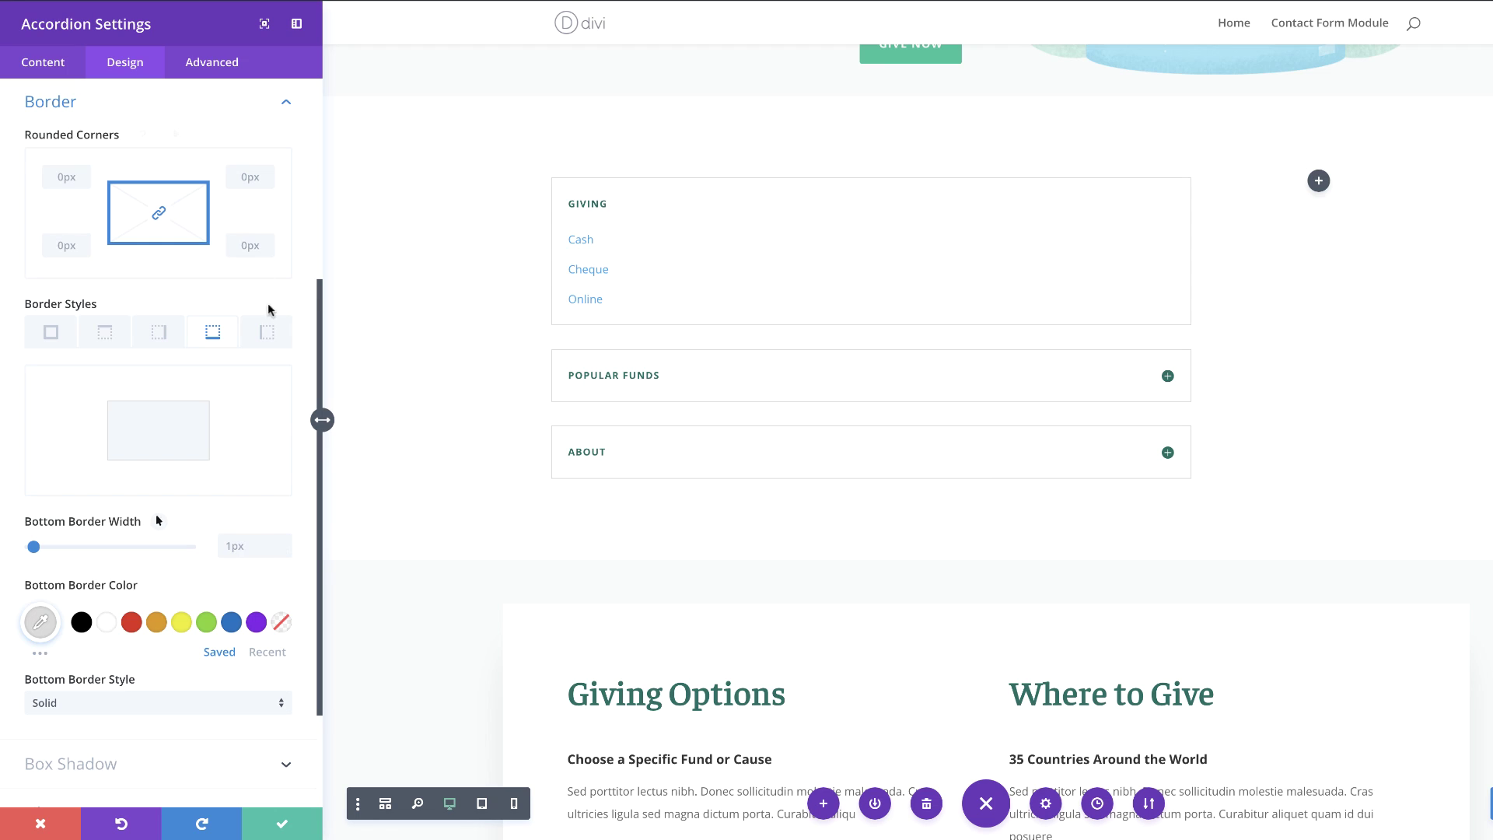
left_click(267, 332)
left_click(235, 547)
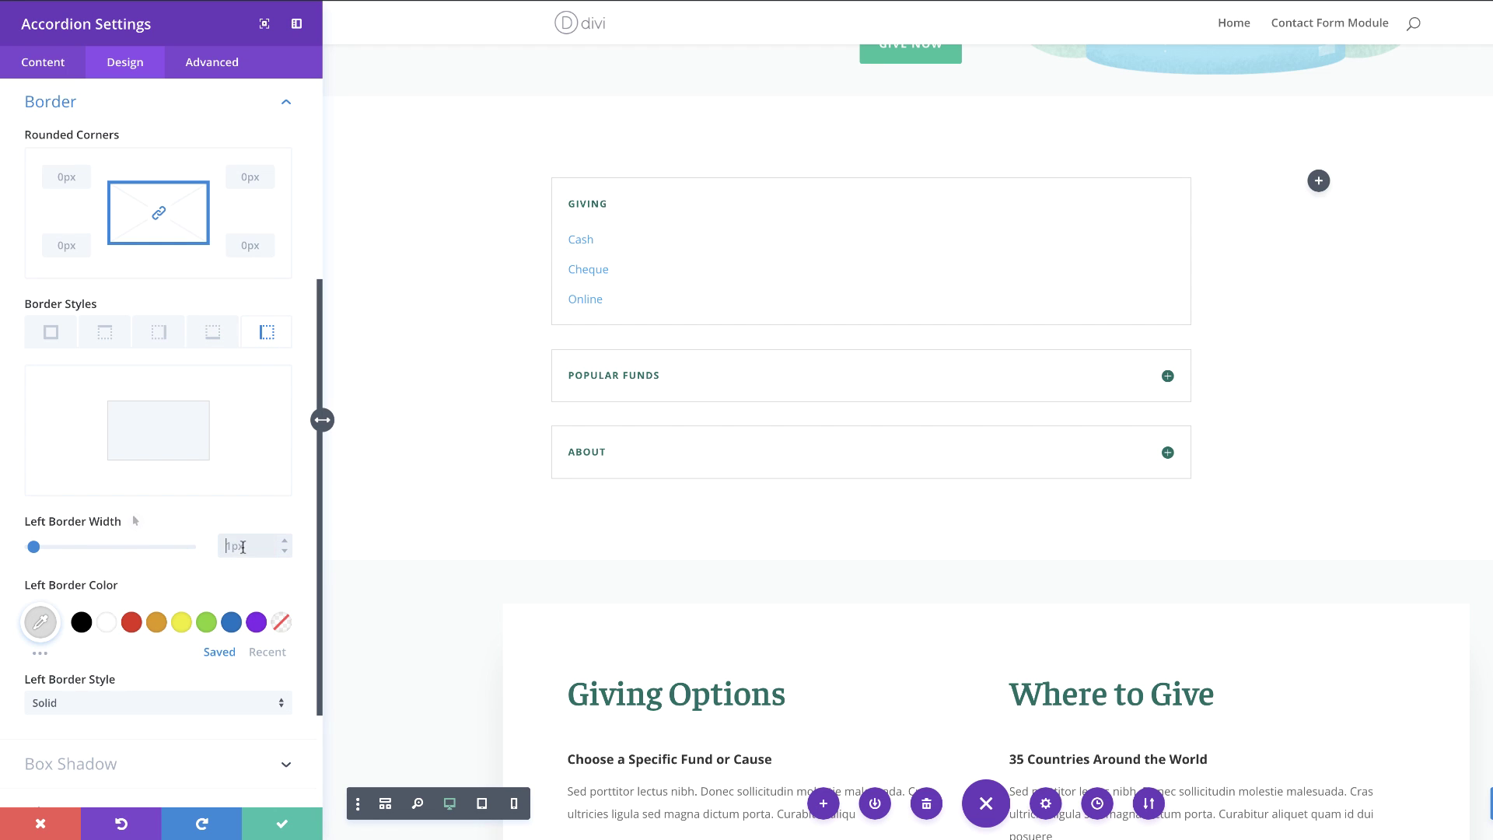
type("0")
left_click(159, 334)
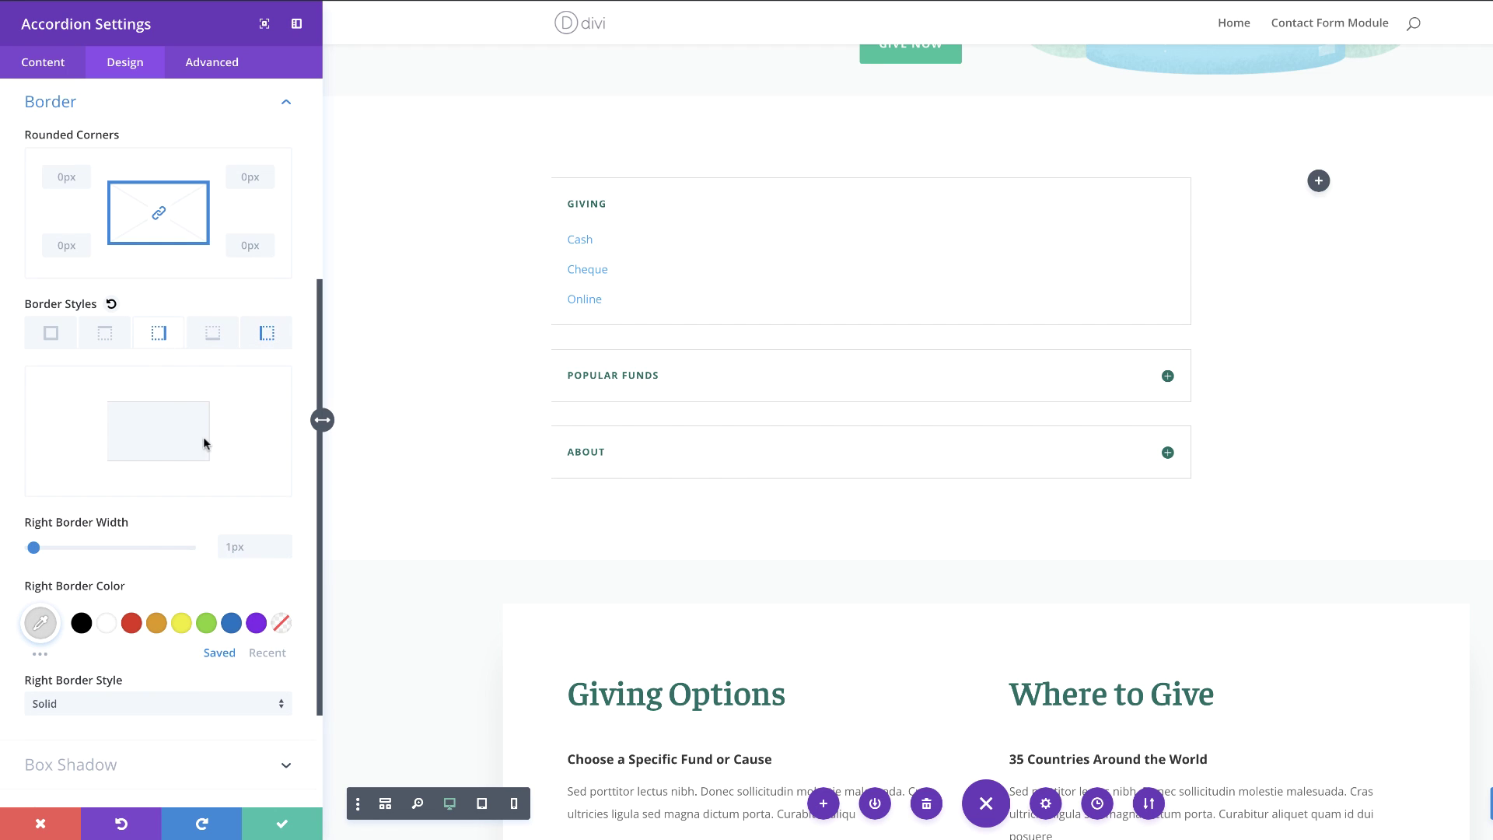
left_click(249, 547)
type("0")
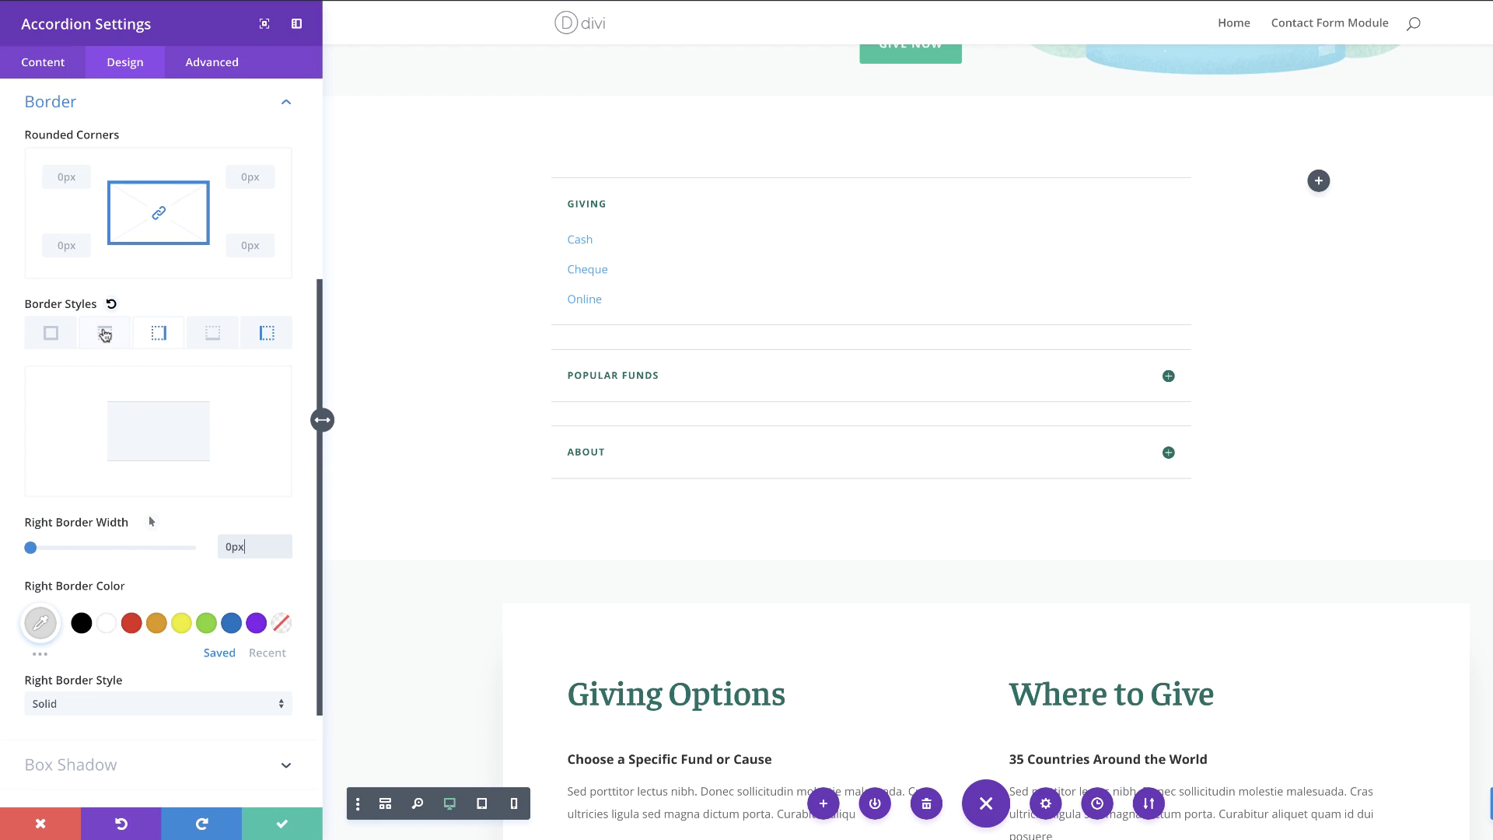
left_click(105, 333)
left_click(247, 548)
type("0")
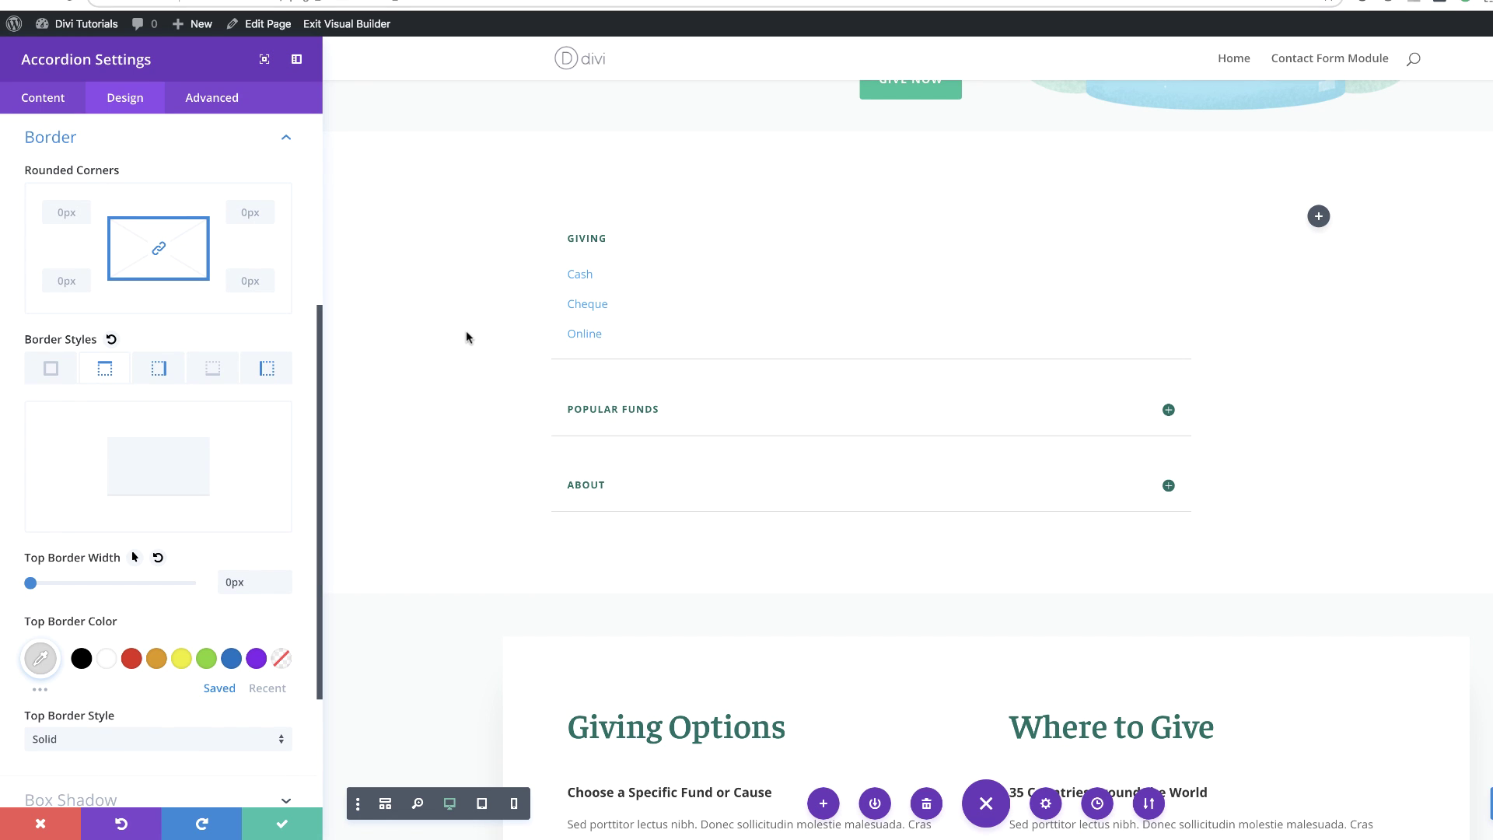
left_click(282, 827)
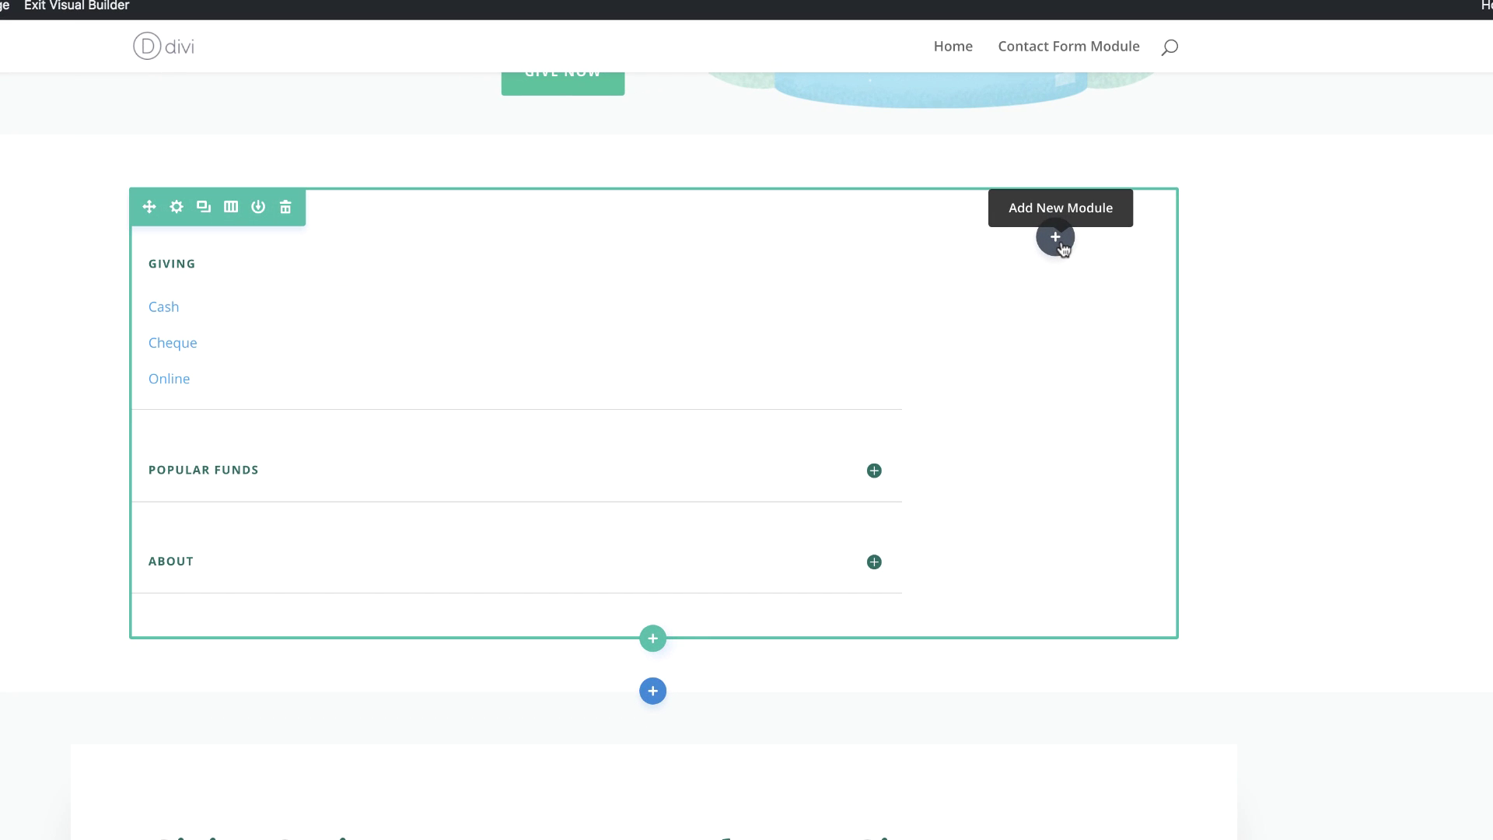
- Add a Text module to the empty column beside the accordion and replace its placeholder content with "menu"
left_click(1059, 241)
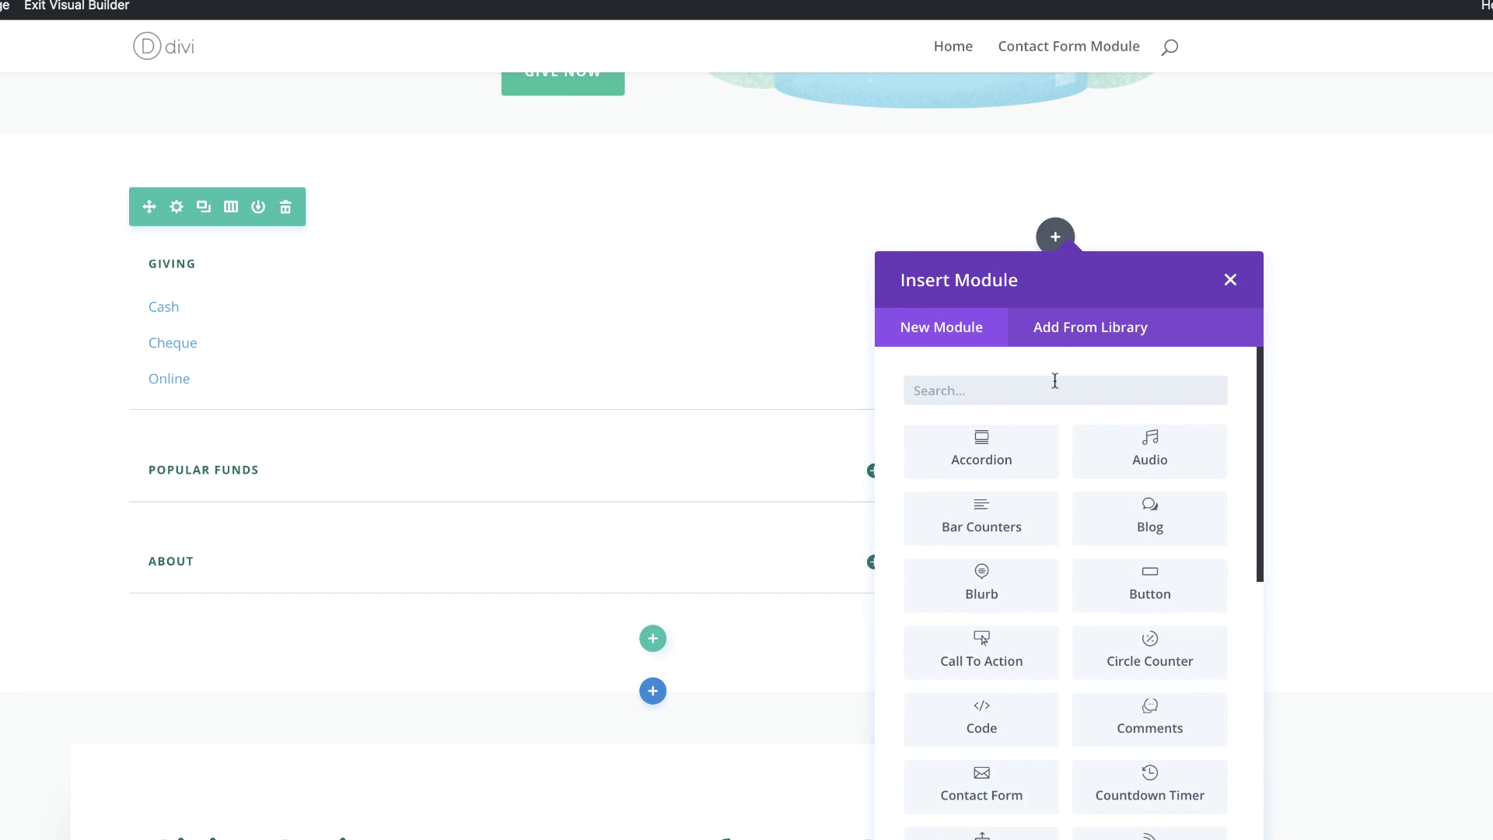
type("text")
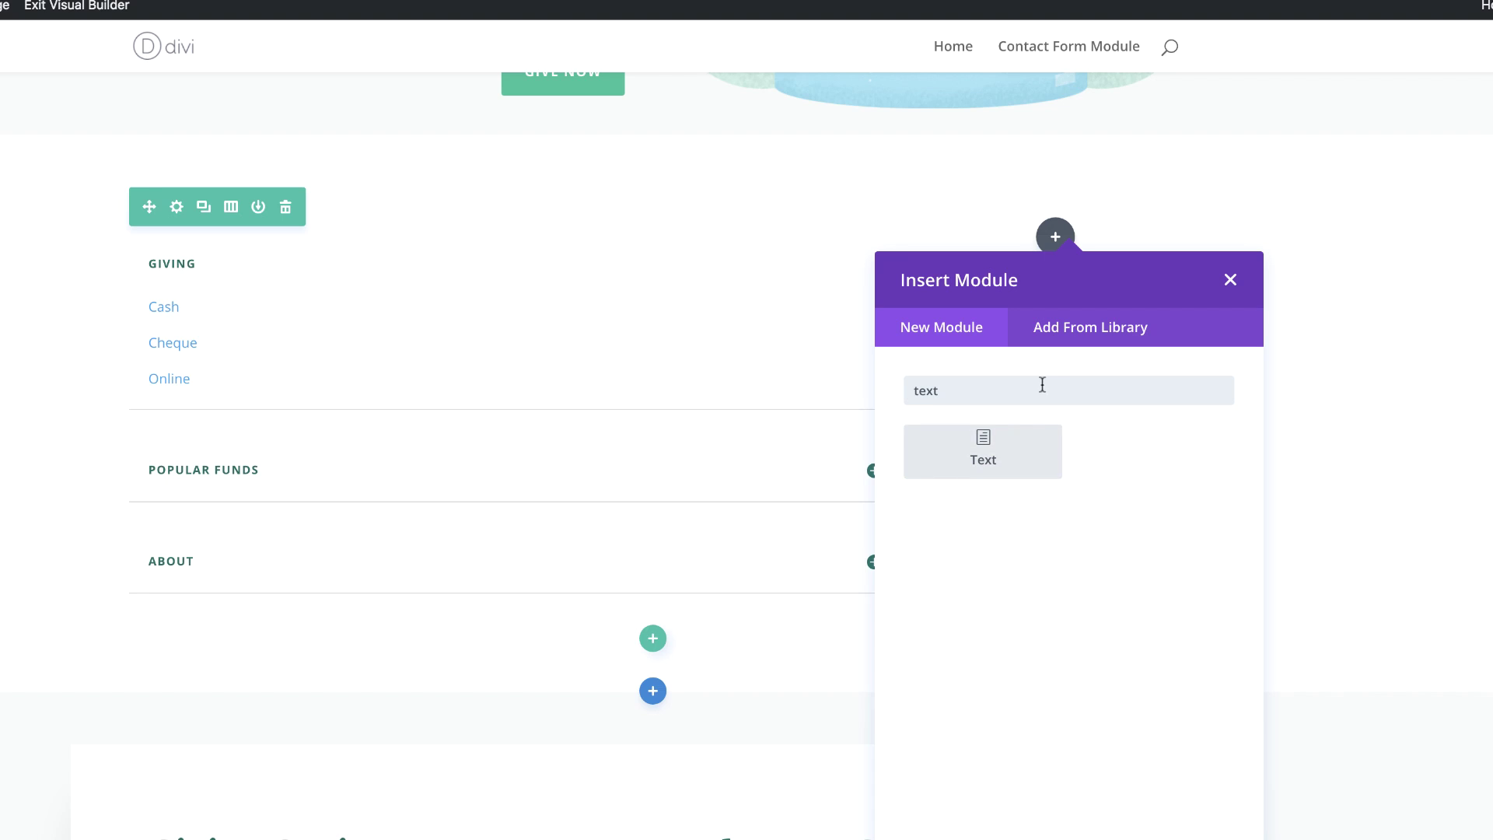
left_click(1025, 441)
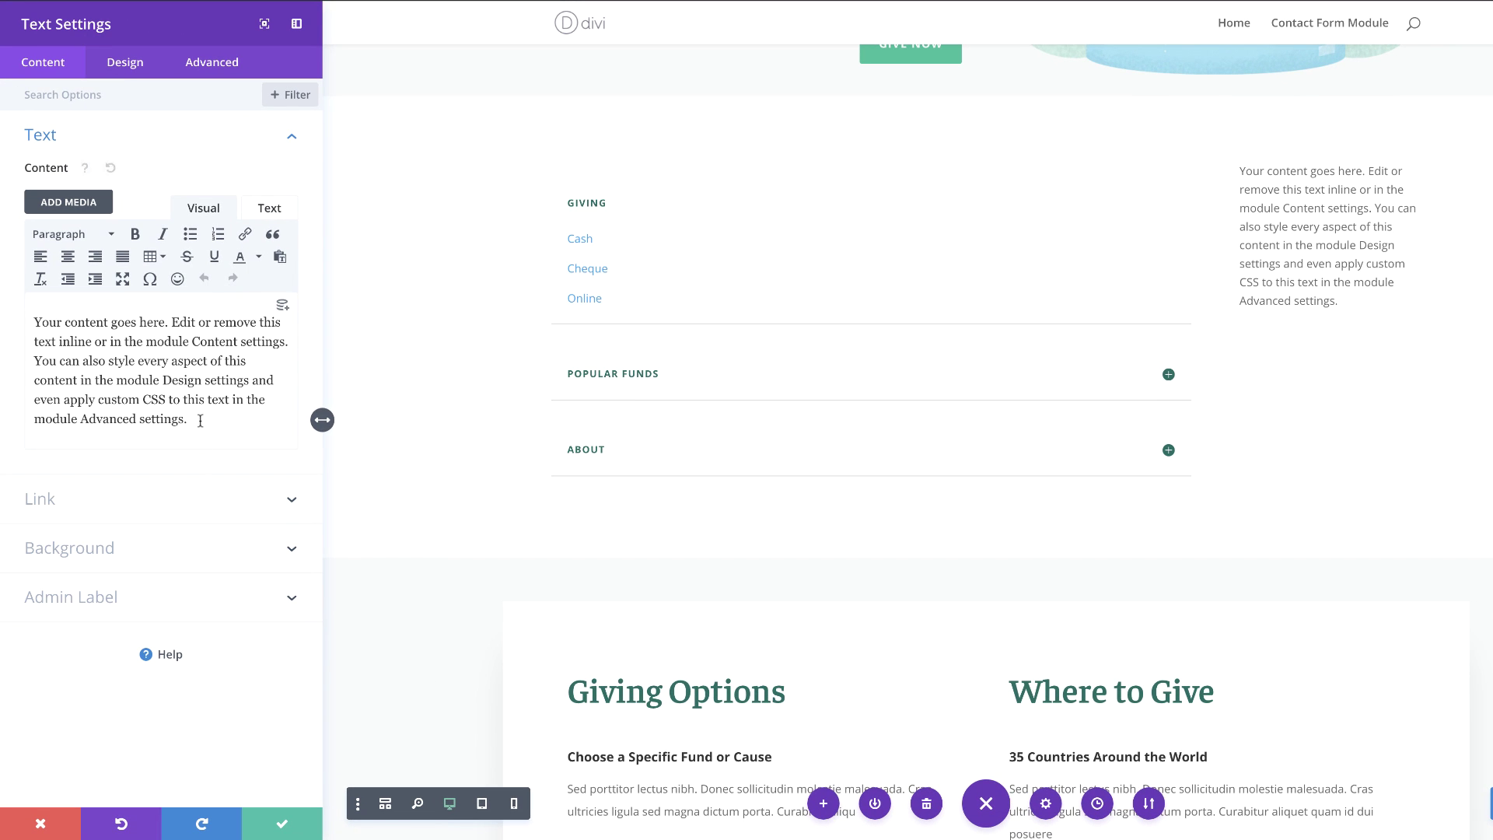
left_click_drag(200, 421, 24, 320)
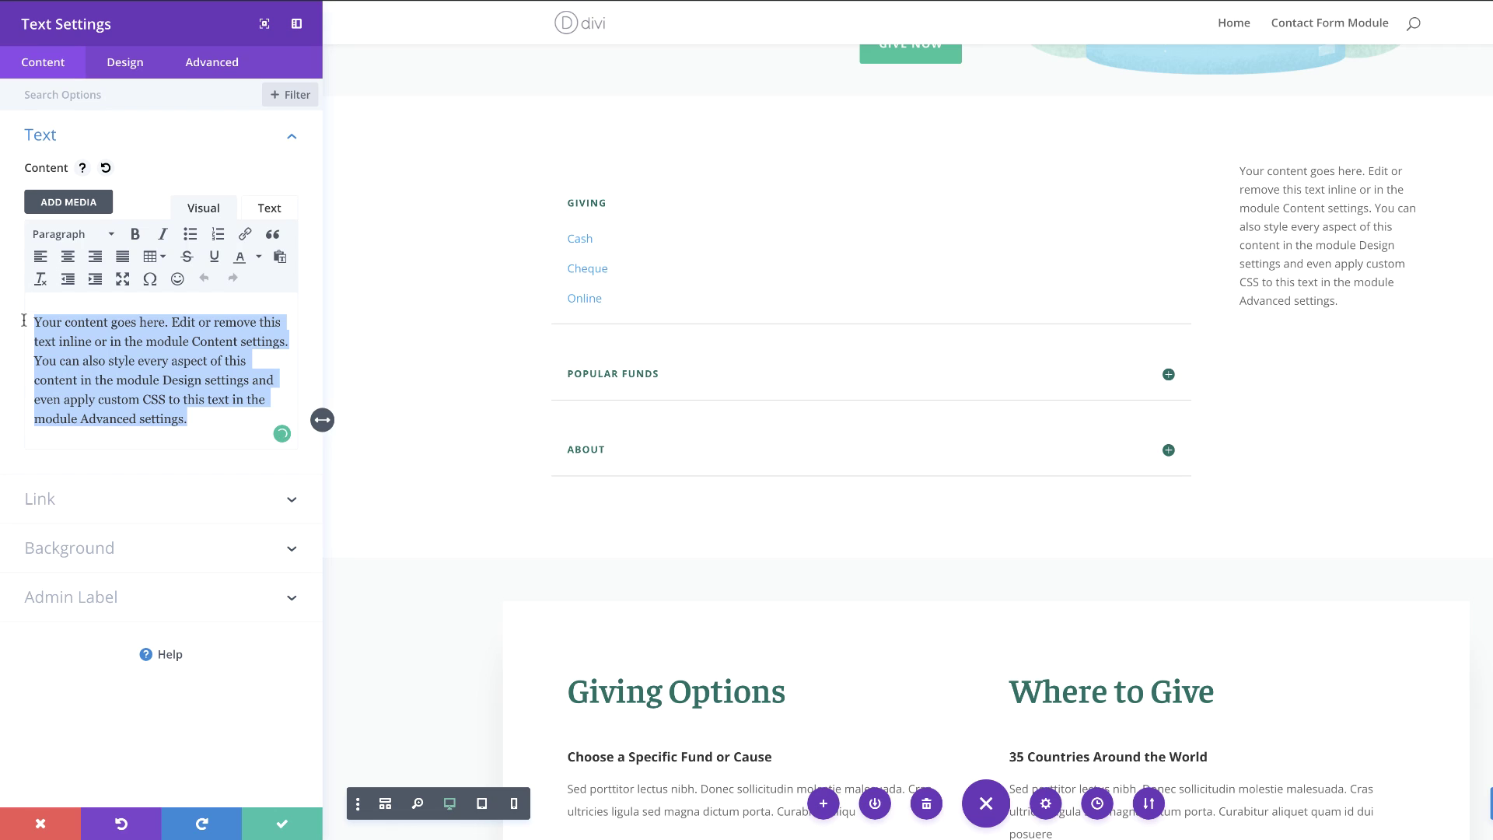
type("menu")
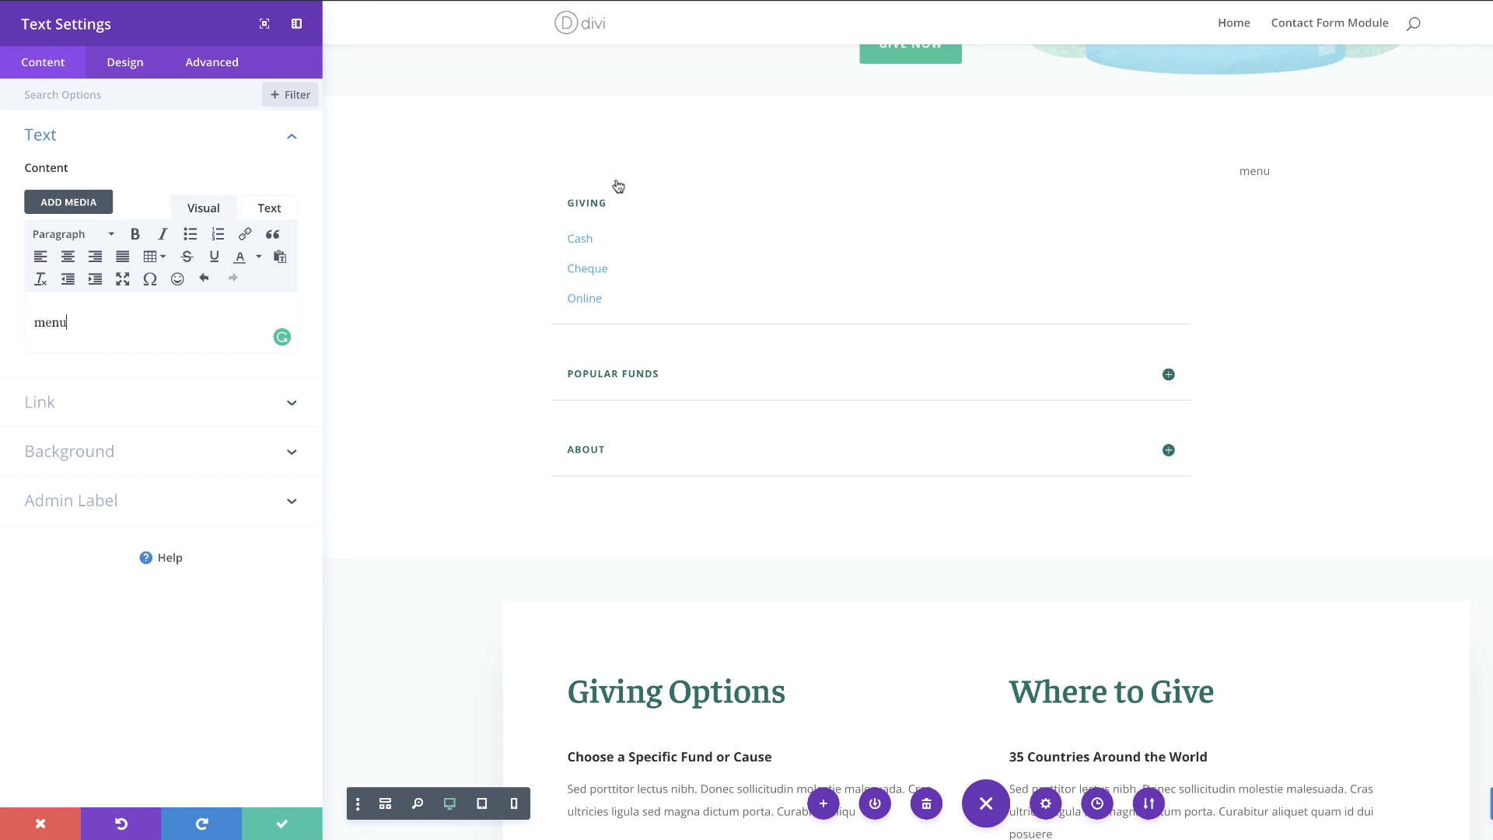
- Style the Text module's text as bold, uppercase and white (#ffffff)
left_click(125, 65)
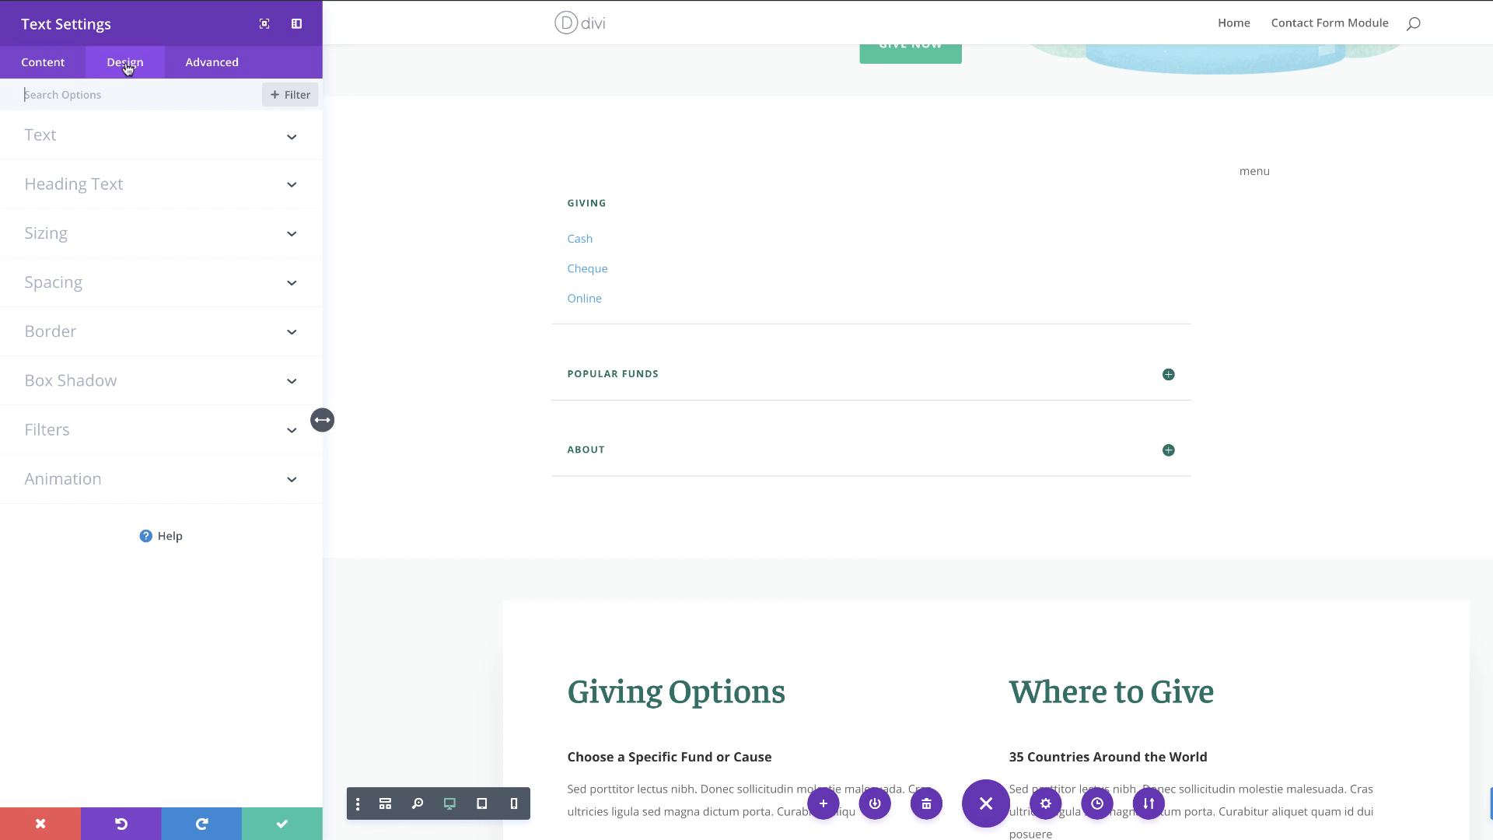
left_click(1240, 167)
left_click(40, 134)
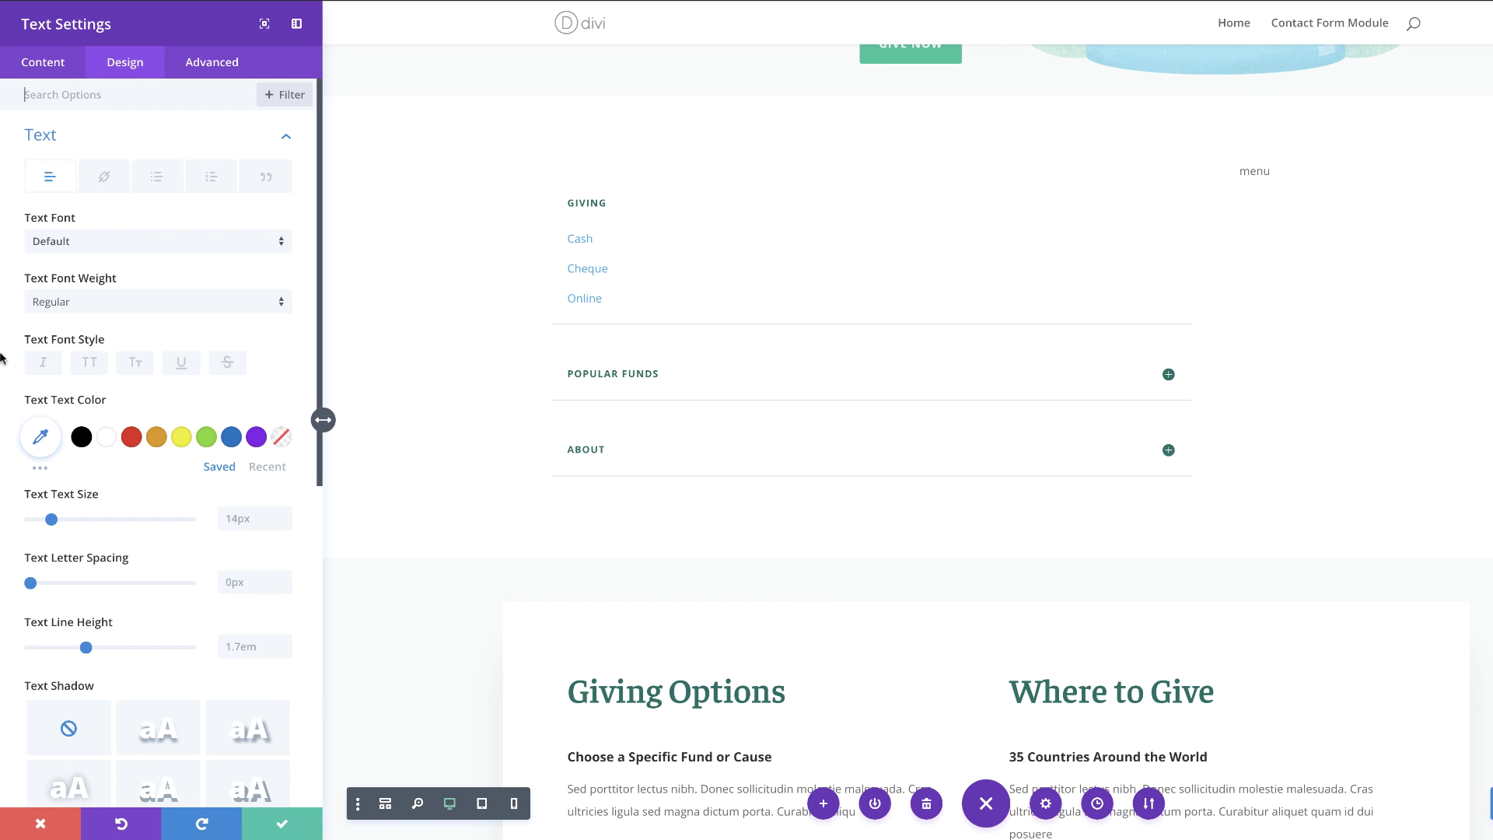
left_click(74, 249)
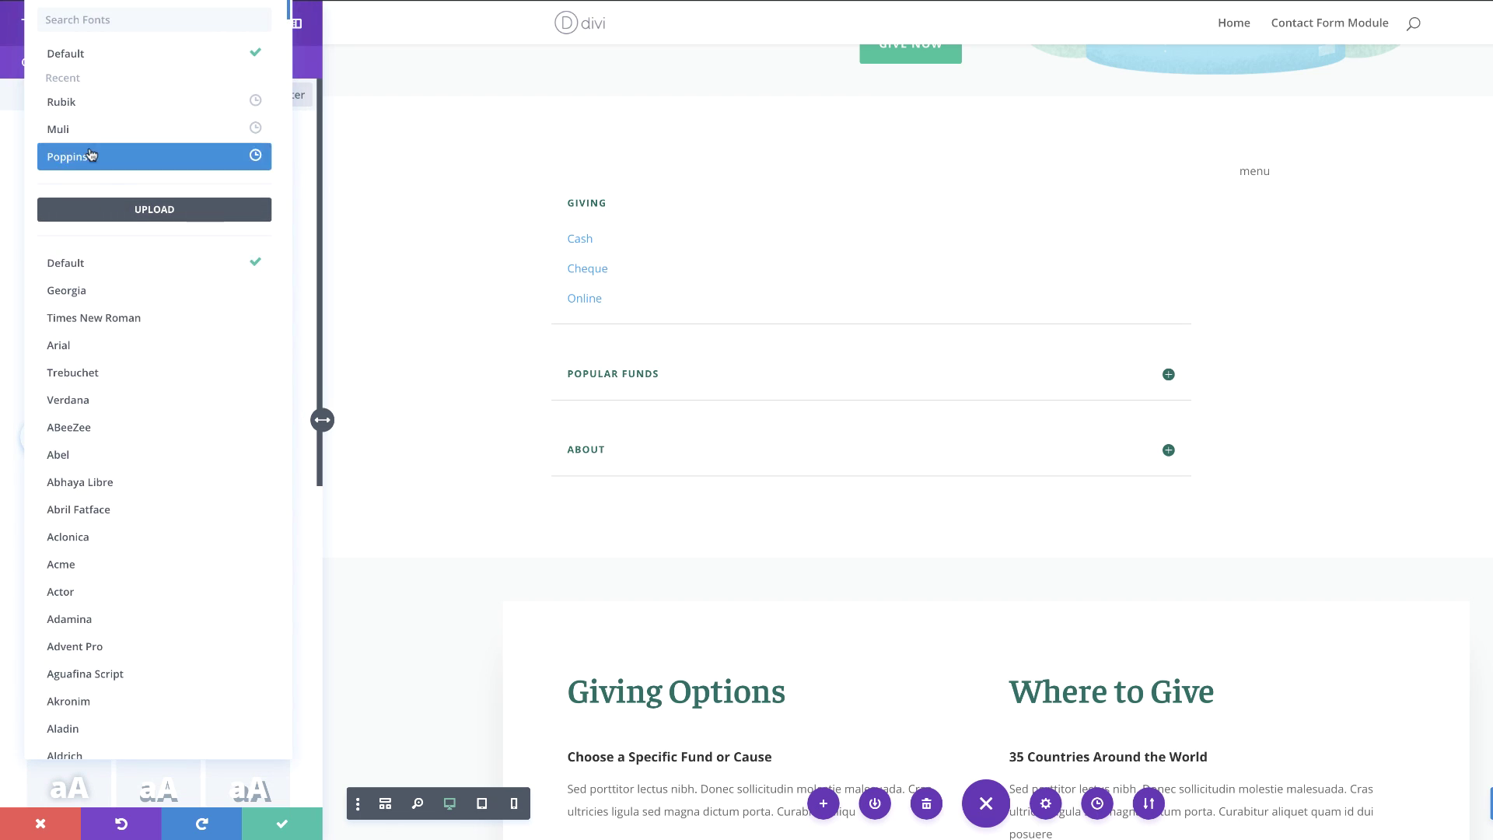
left_click(101, 301)
left_click(109, 397)
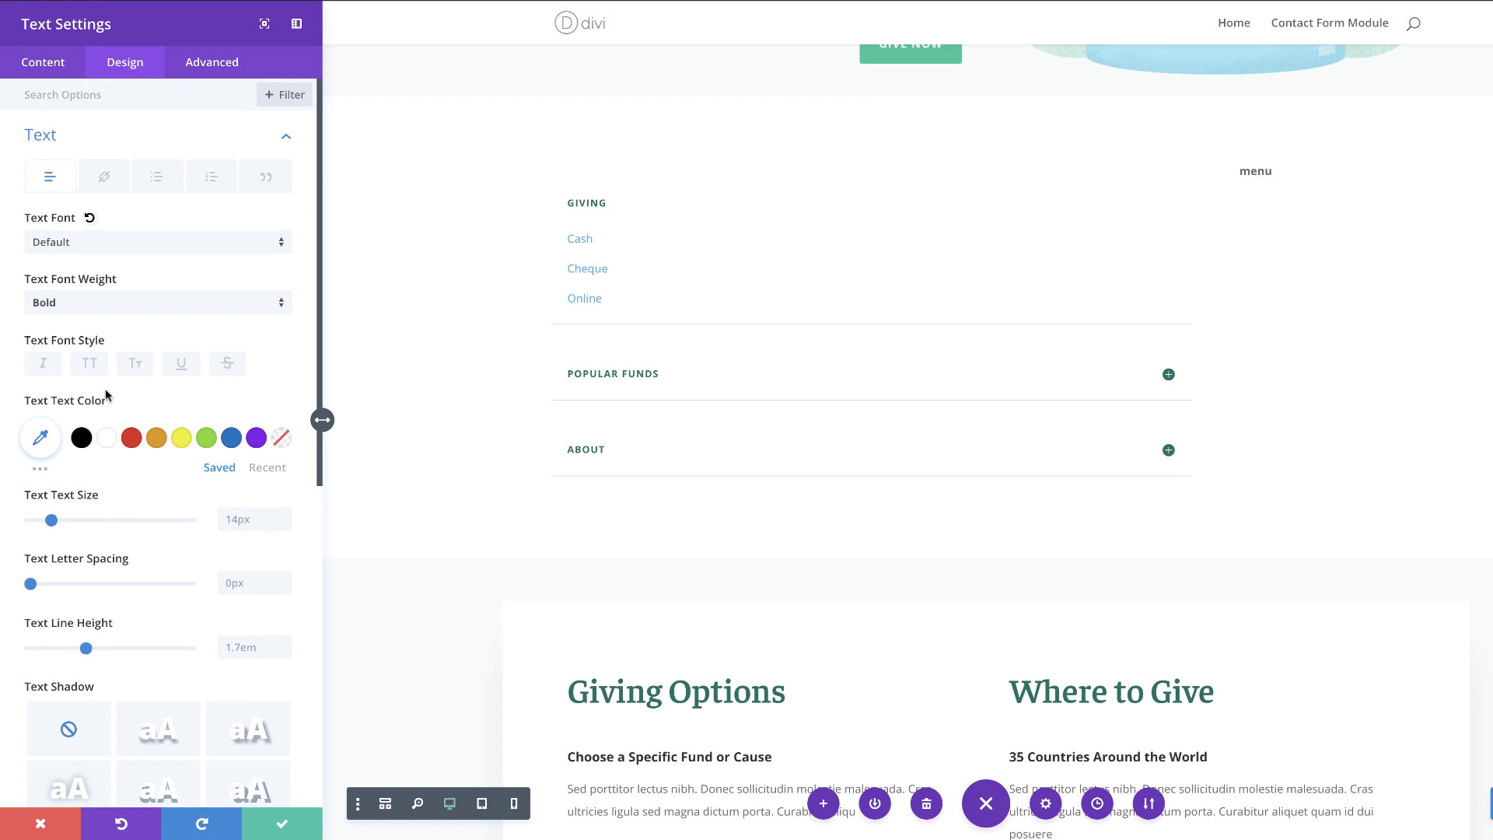
left_click(89, 364)
left_click(107, 440)
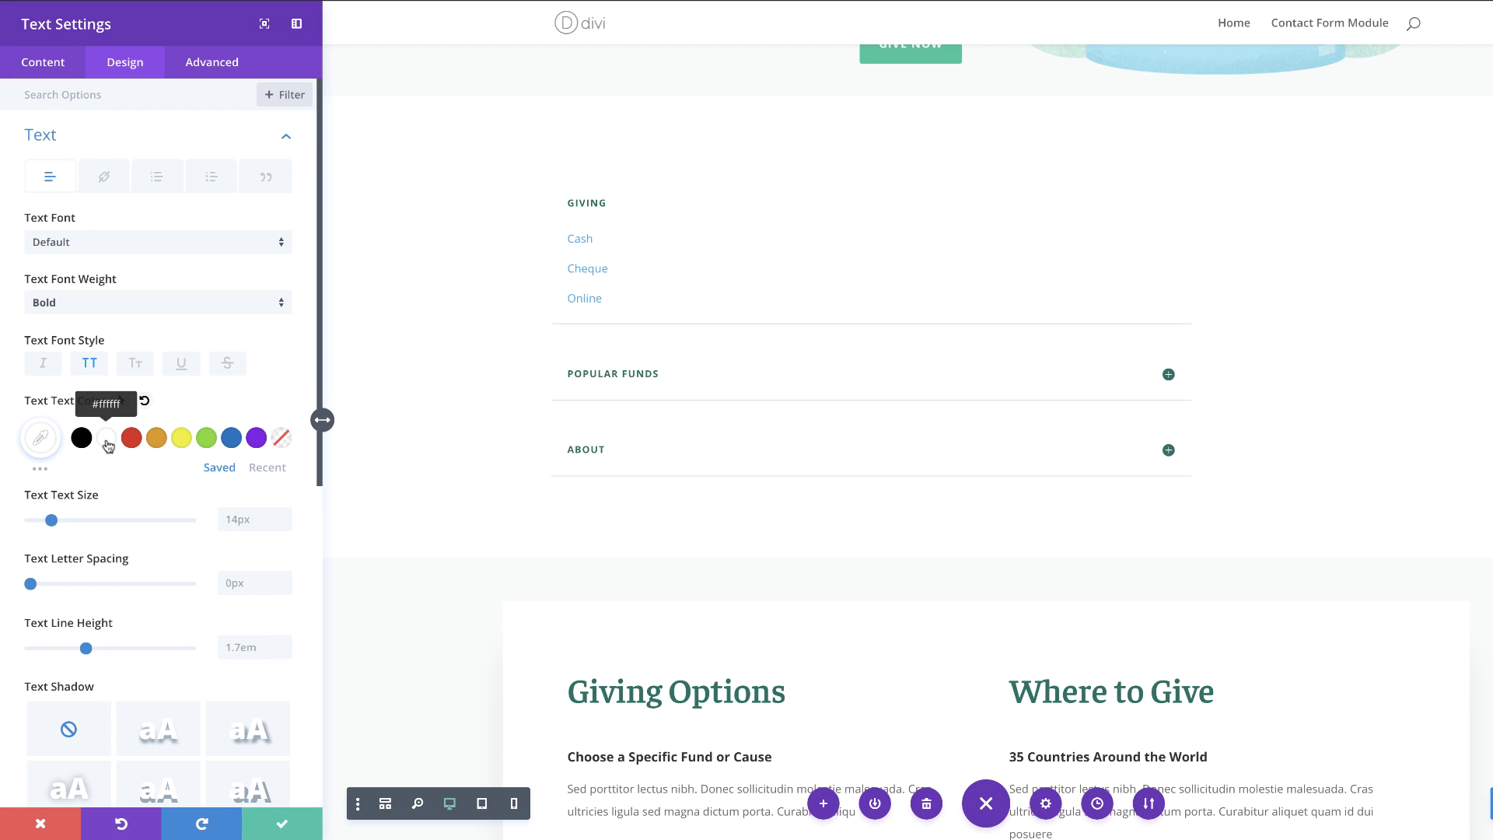
- Set the menu text to 16px with 1px letter spacing and centered orientation, and save the Text module
left_click(229, 519)
type("16")
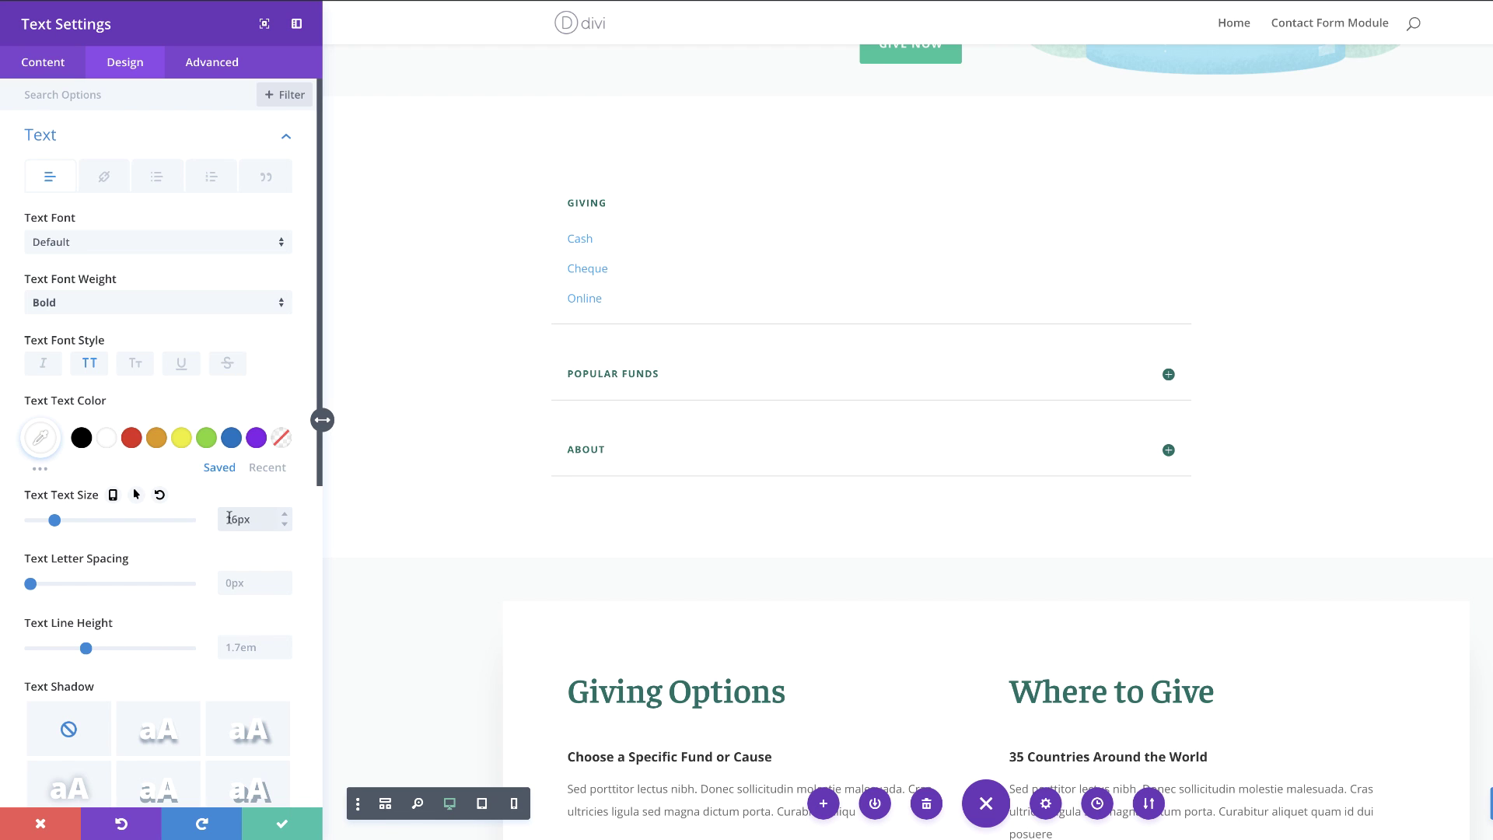
left_click(233, 583)
type("1")
scroll(231, 572, "down", 2)
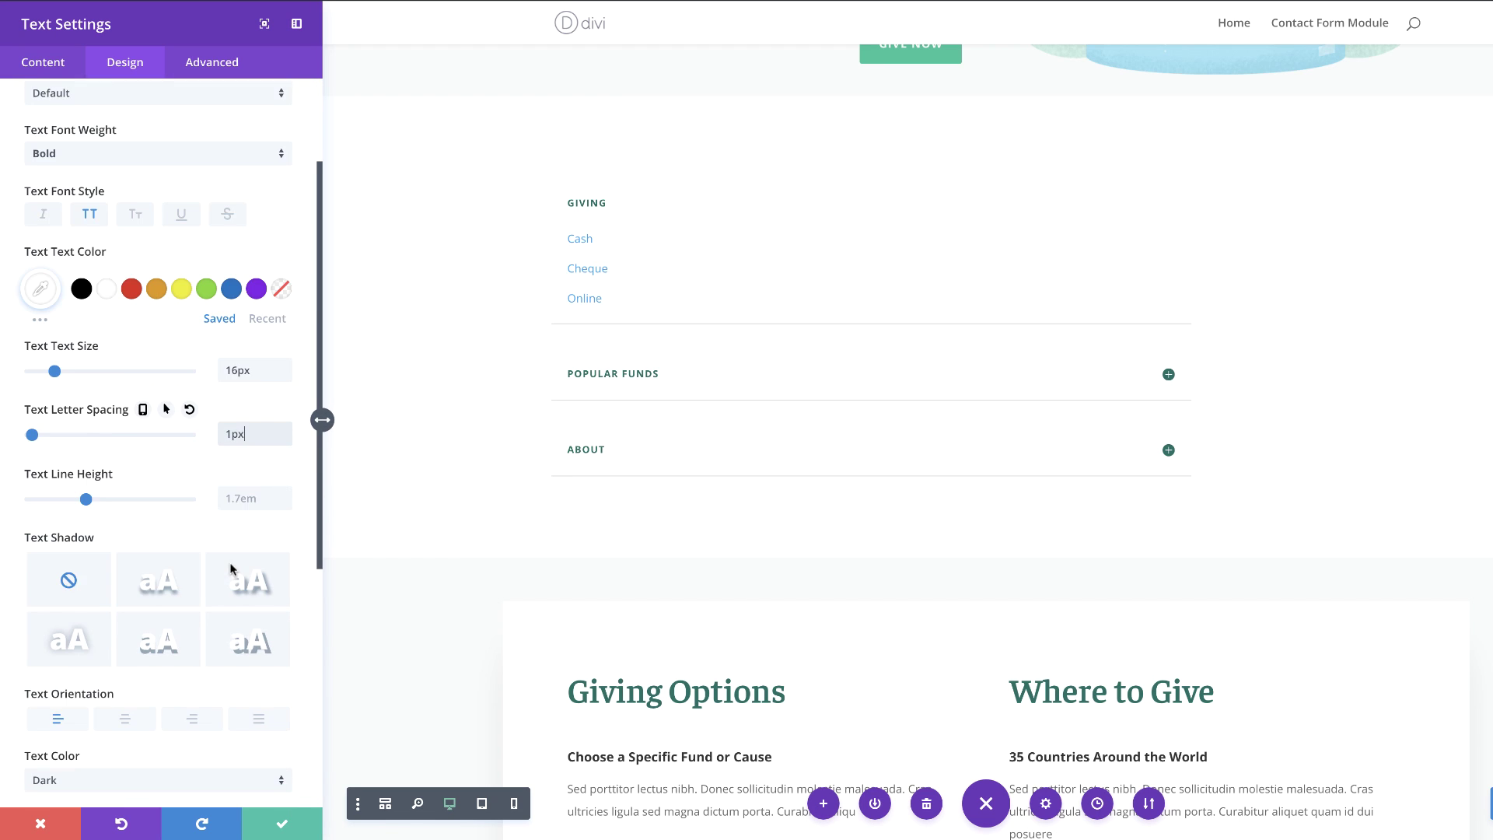
scroll(231, 571, "down", 2)
left_click(132, 614)
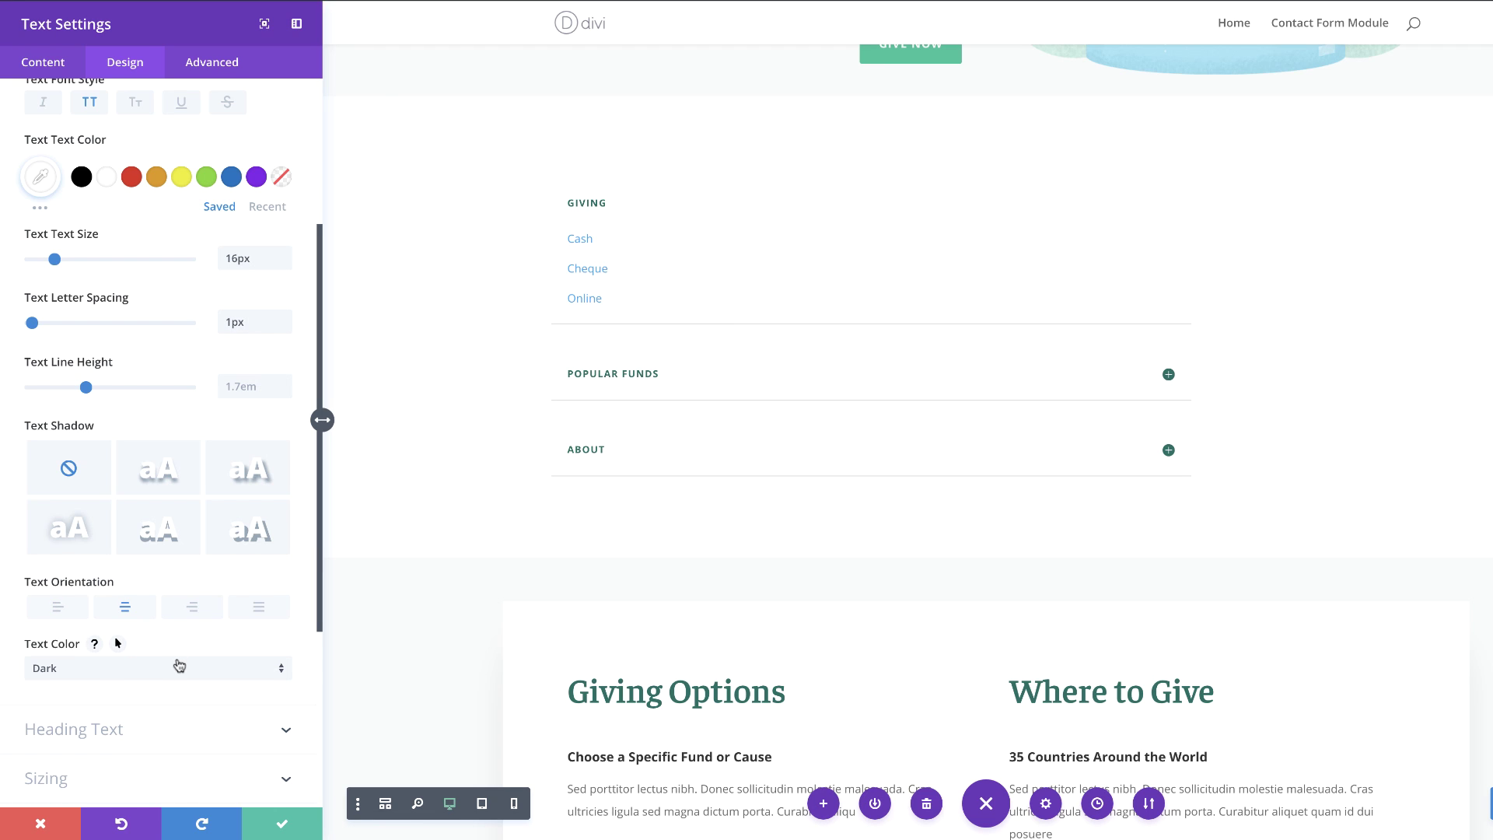
scroll(179, 666, "down", 1)
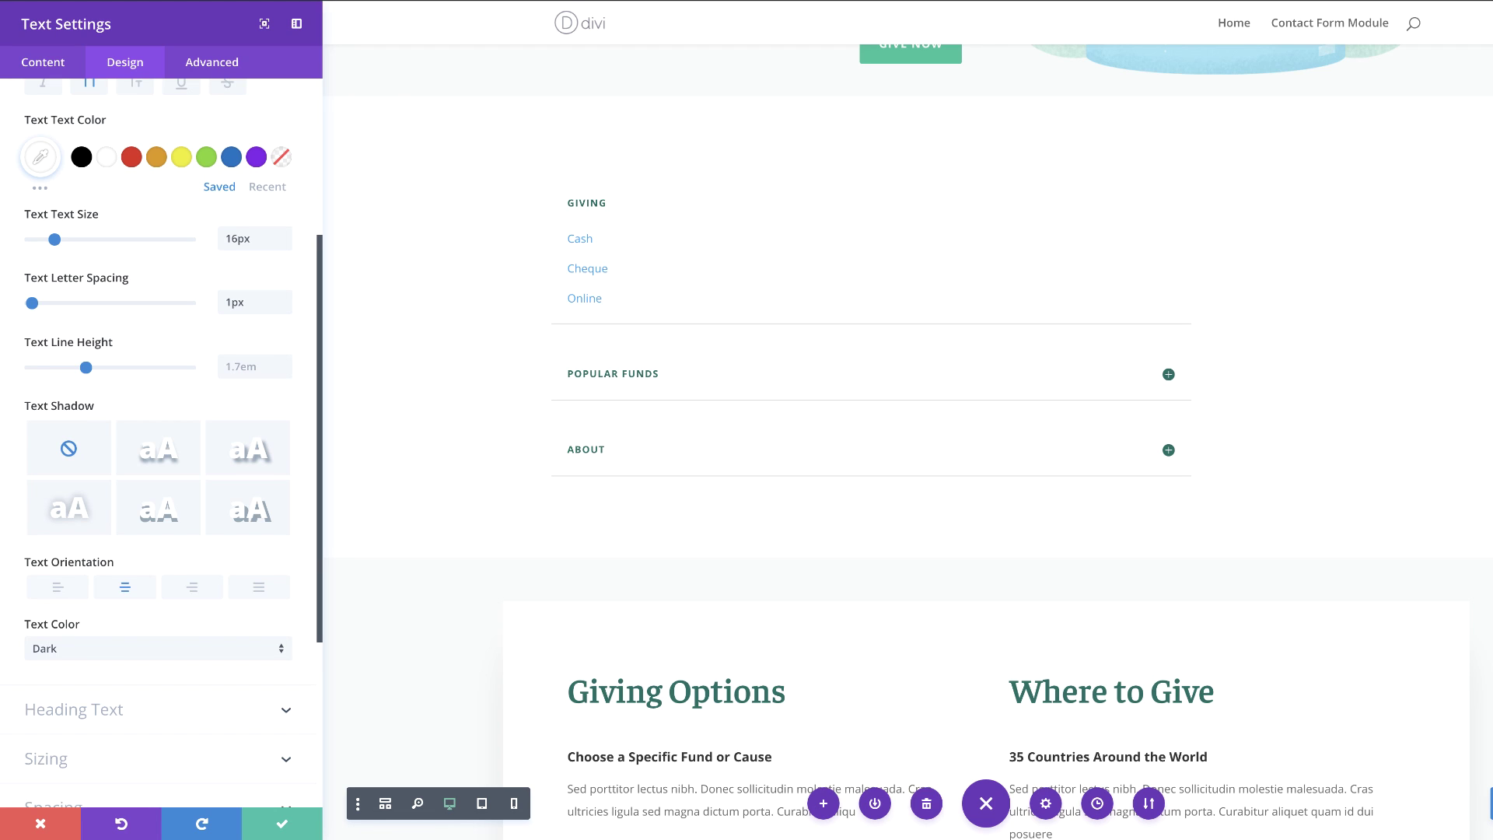
left_click(282, 823)
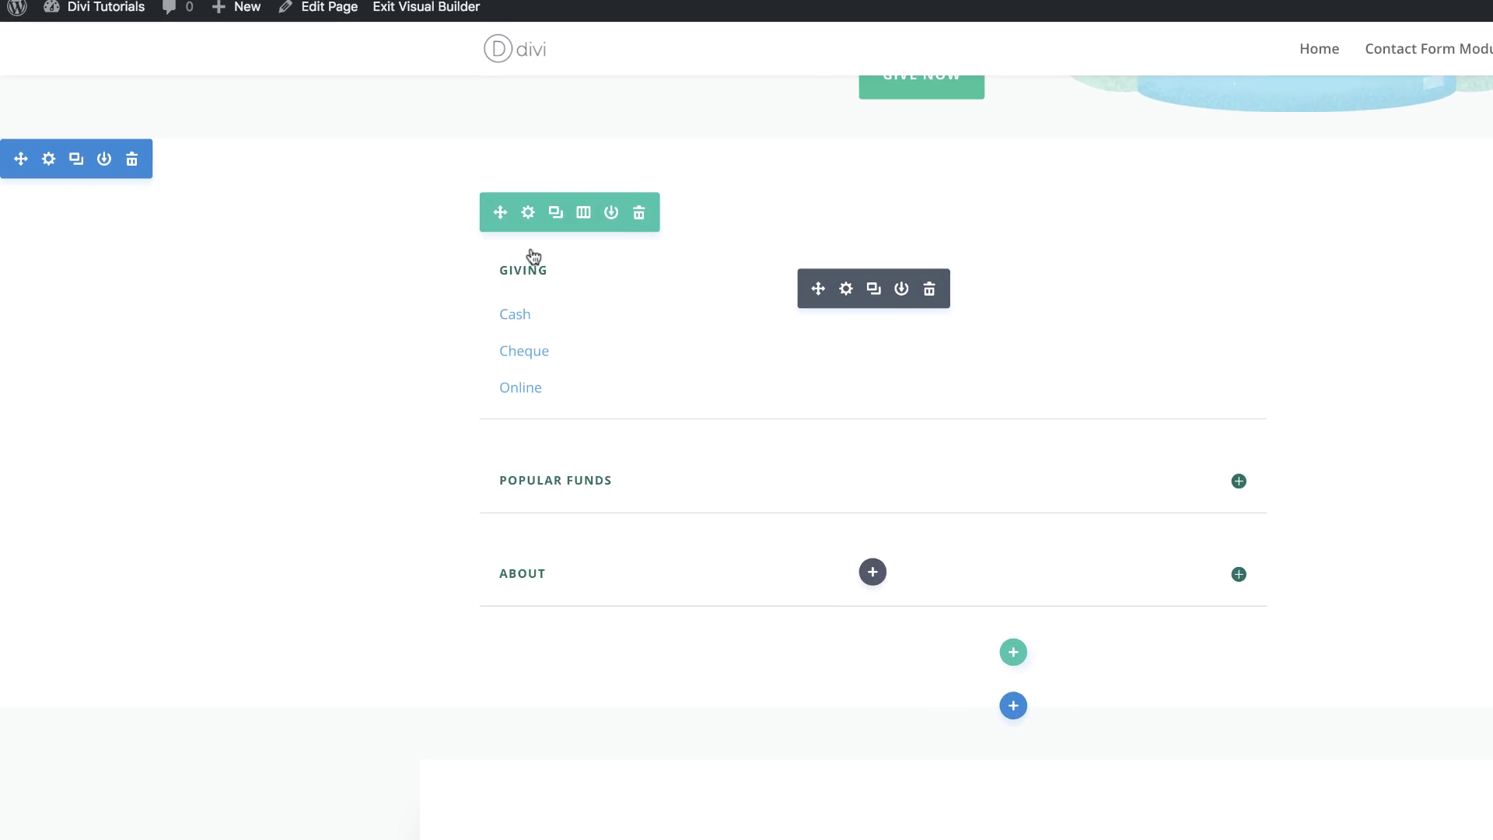
- Give the row containing the accordion and menu text the background color #26c699
left_click(528, 213)
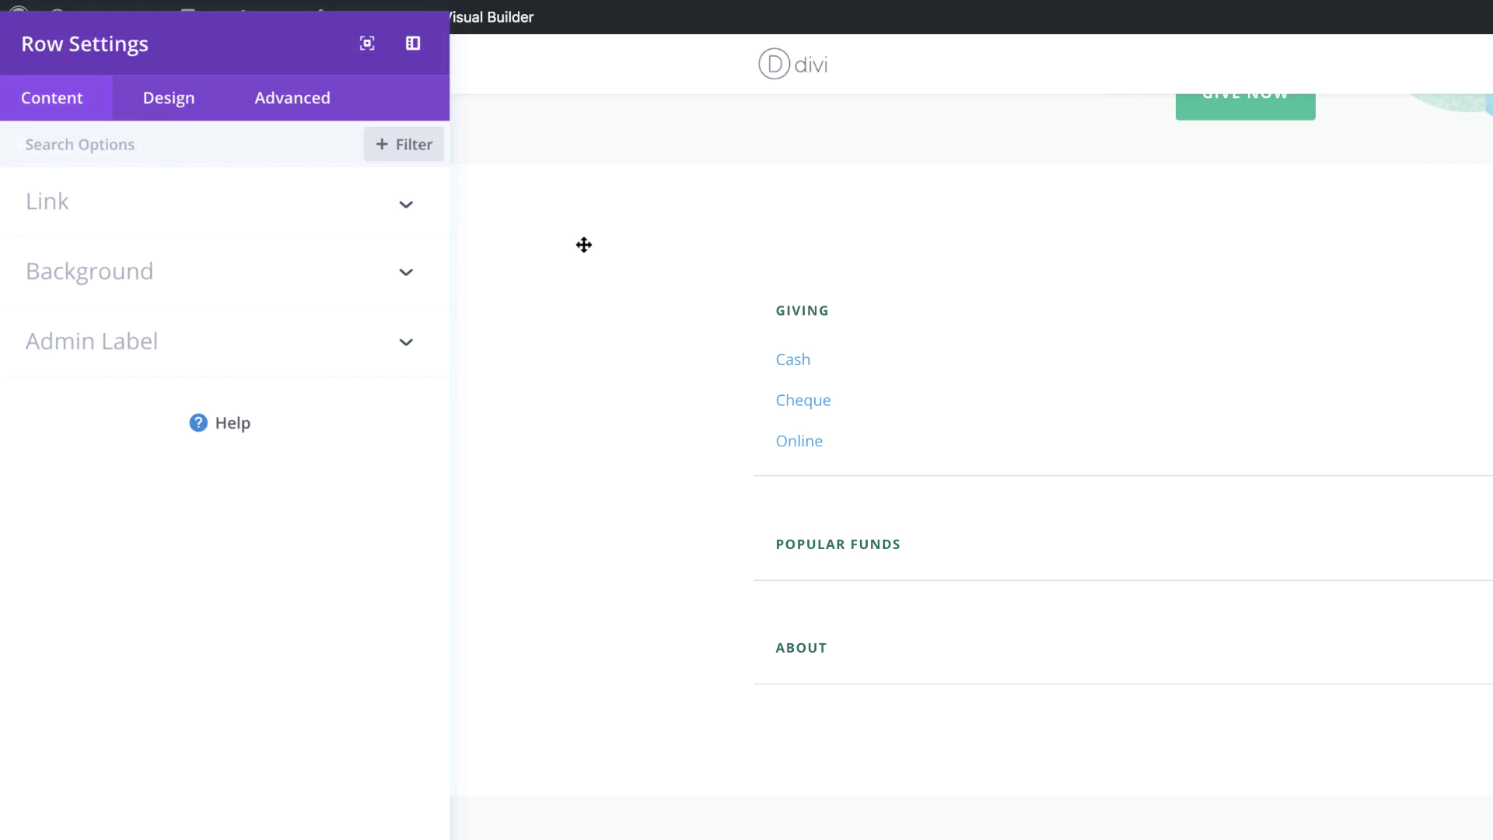
left_click(93, 276)
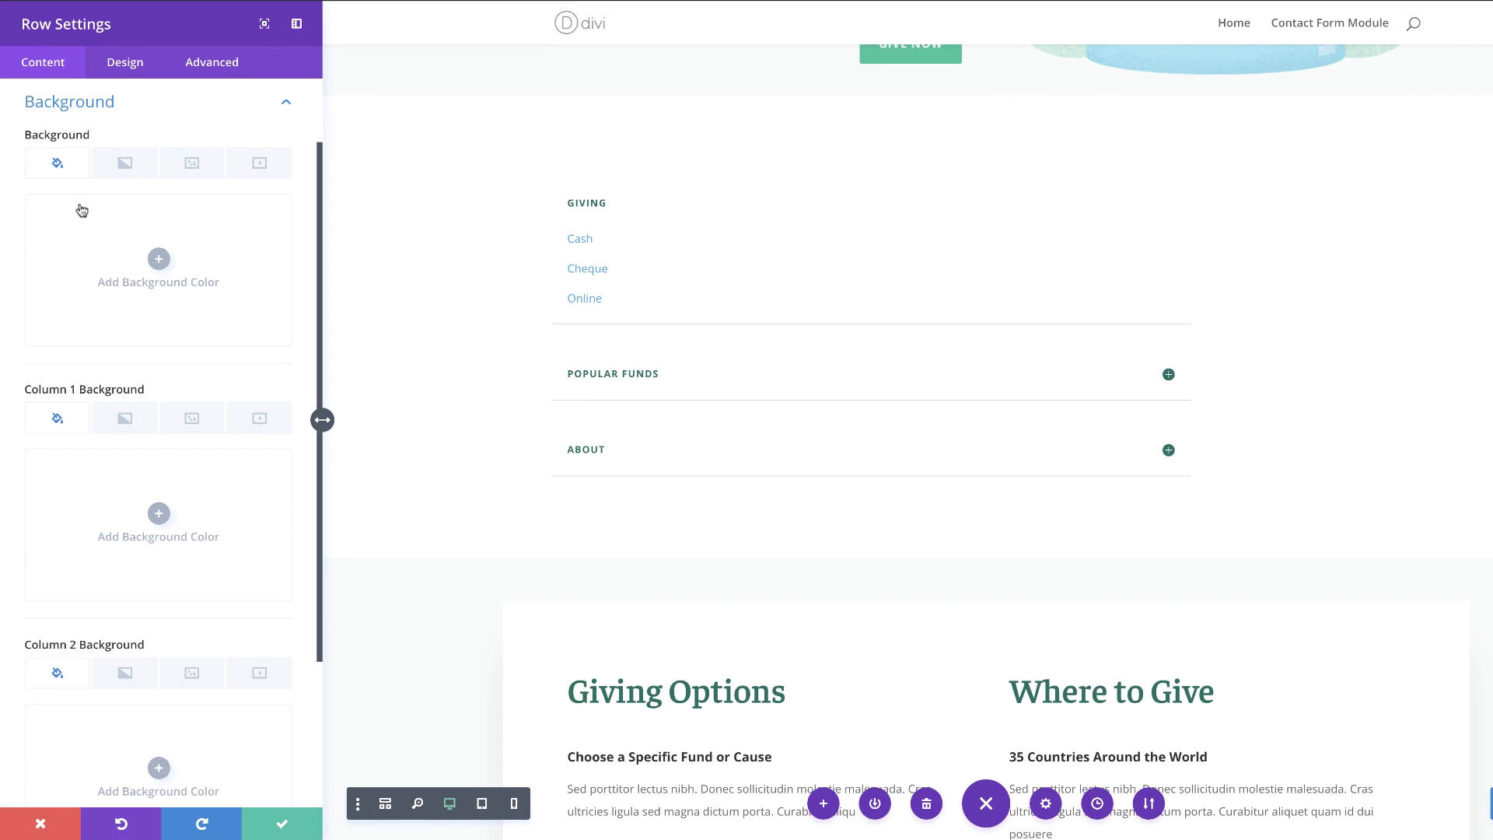
left_click(158, 260)
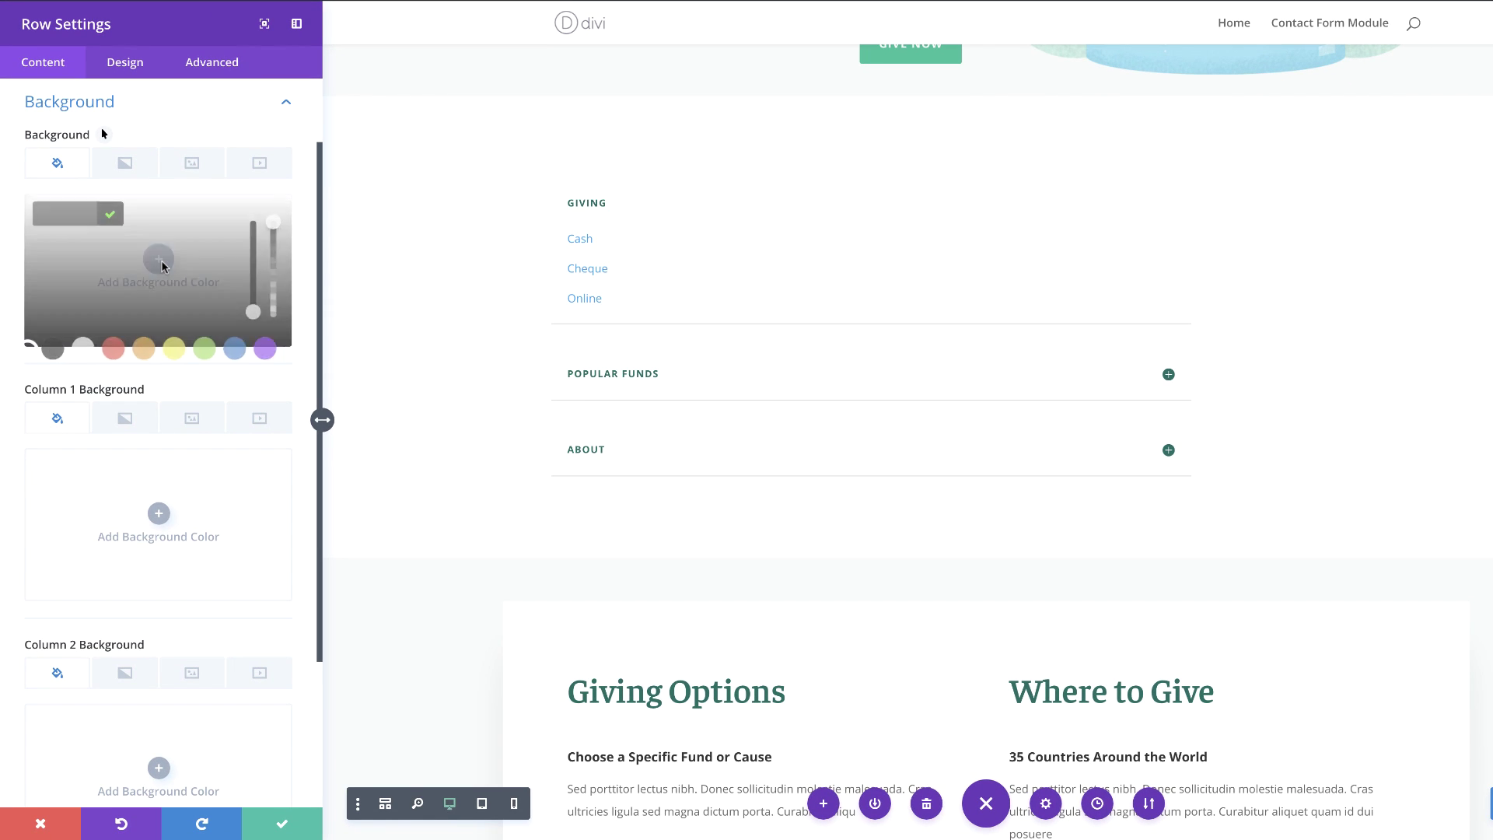
left_click(57, 210)
type("#26c699")
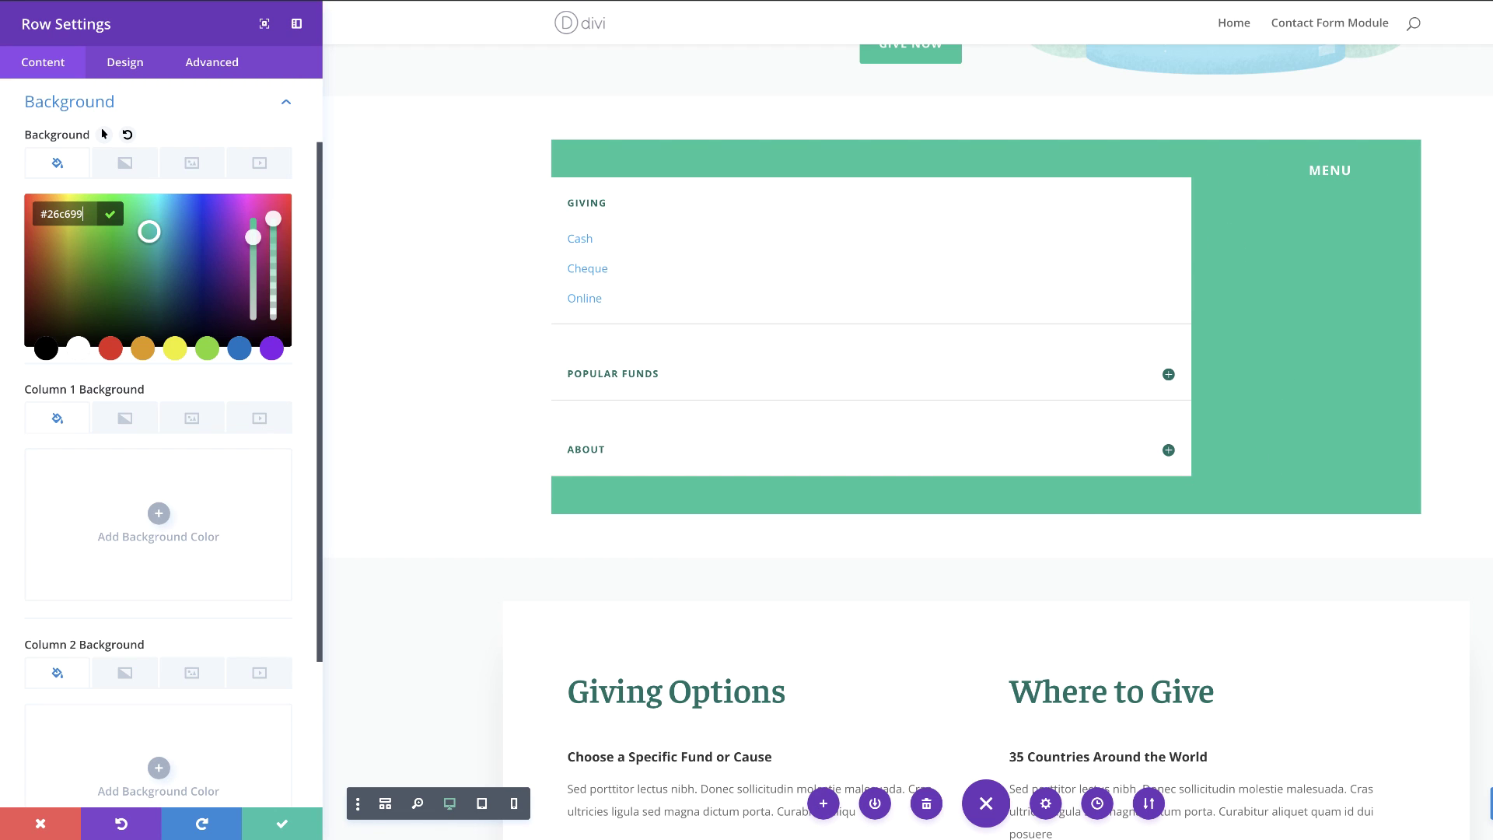
- Enable a custom width for the row and set it to 320px
left_click(125, 66)
left_click(65, 187)
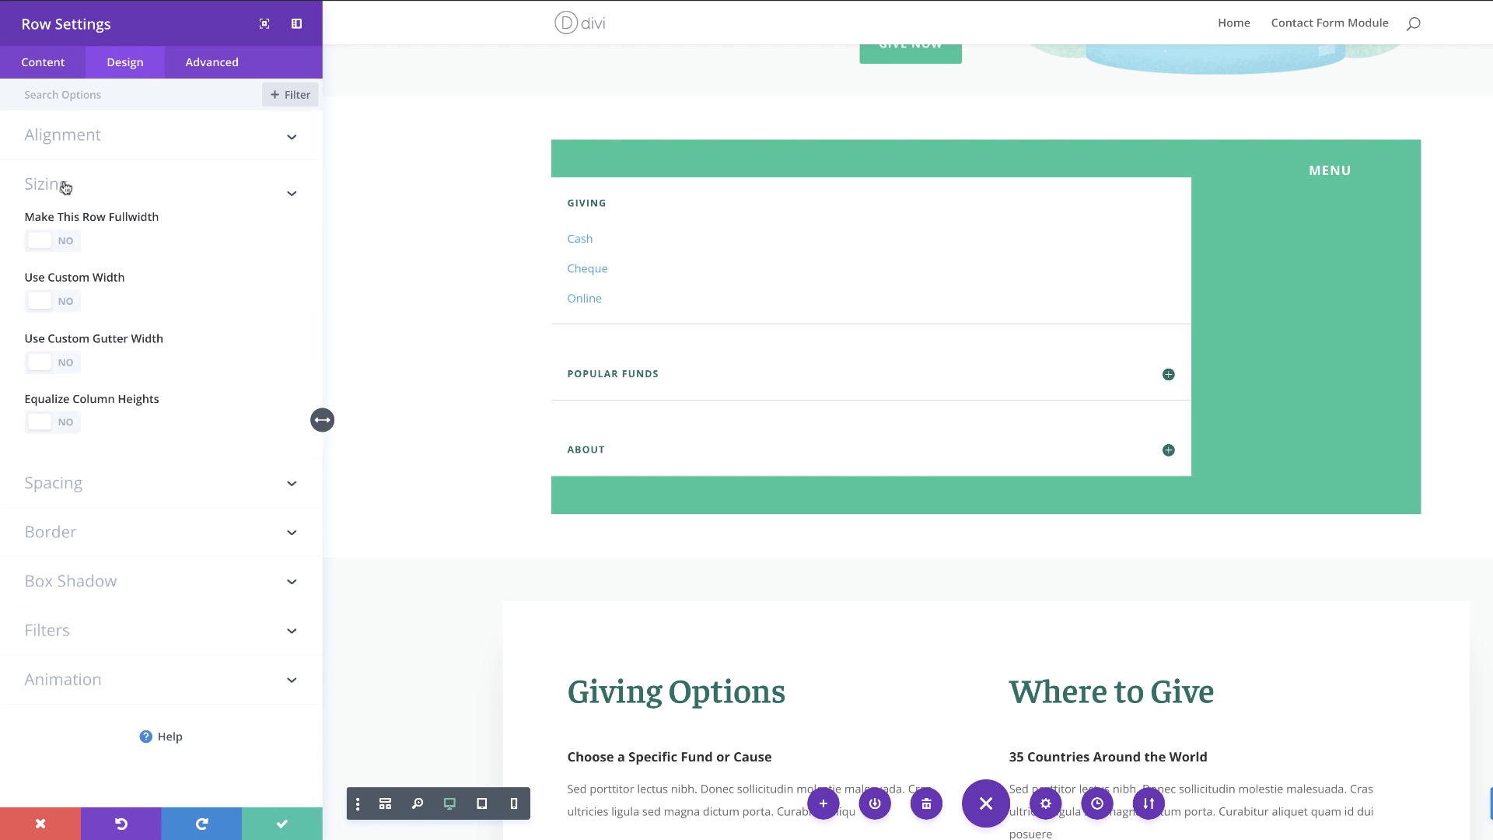
left_click(73, 311)
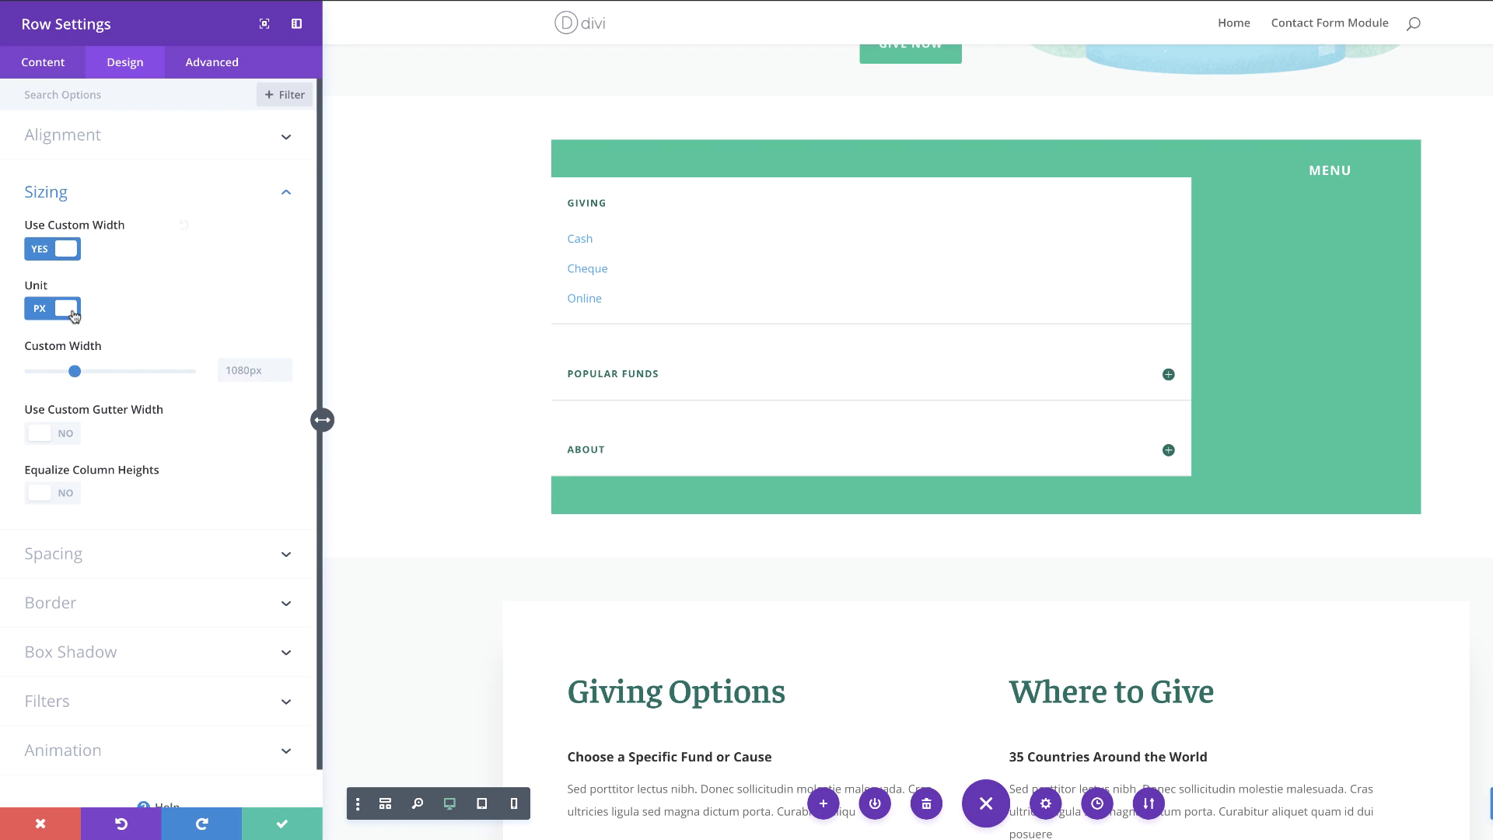
left_click(238, 368)
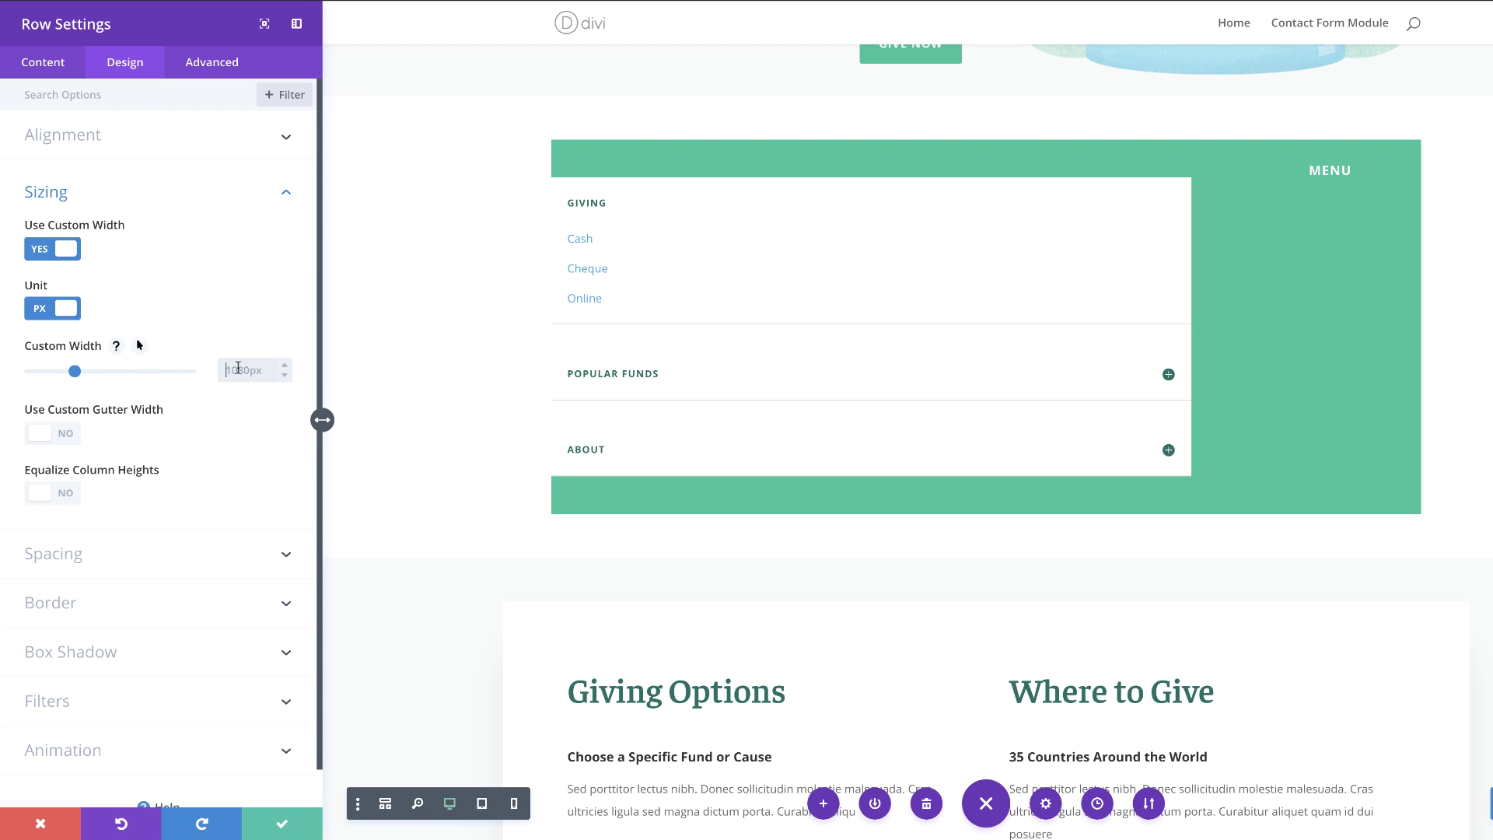
type("320px")
- Enable a custom gutter width of 1 for the row and equalize its column heights
left_click(68, 434)
double_click(231, 493)
type("1")
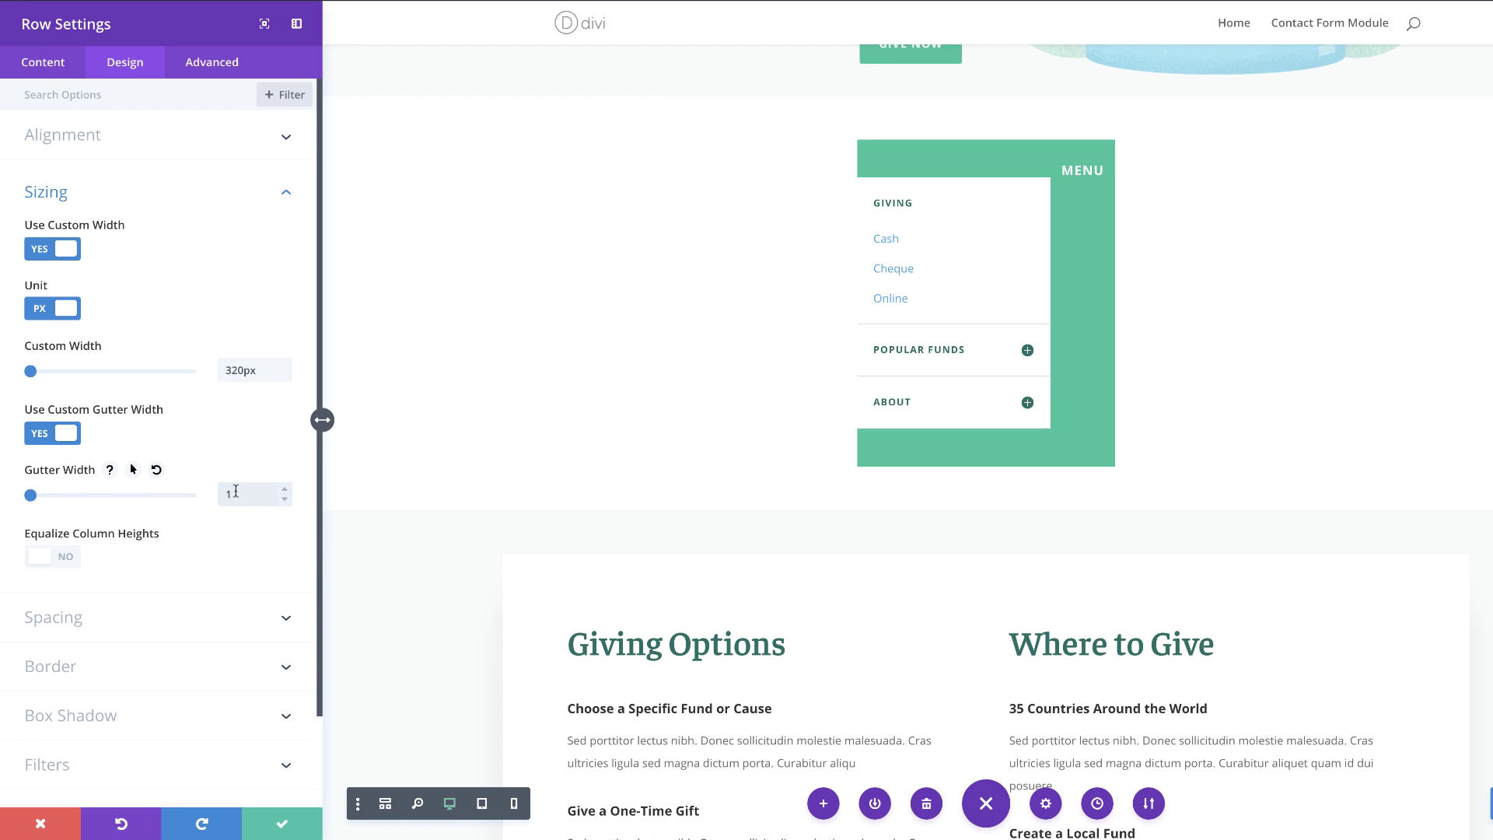
left_click(69, 562)
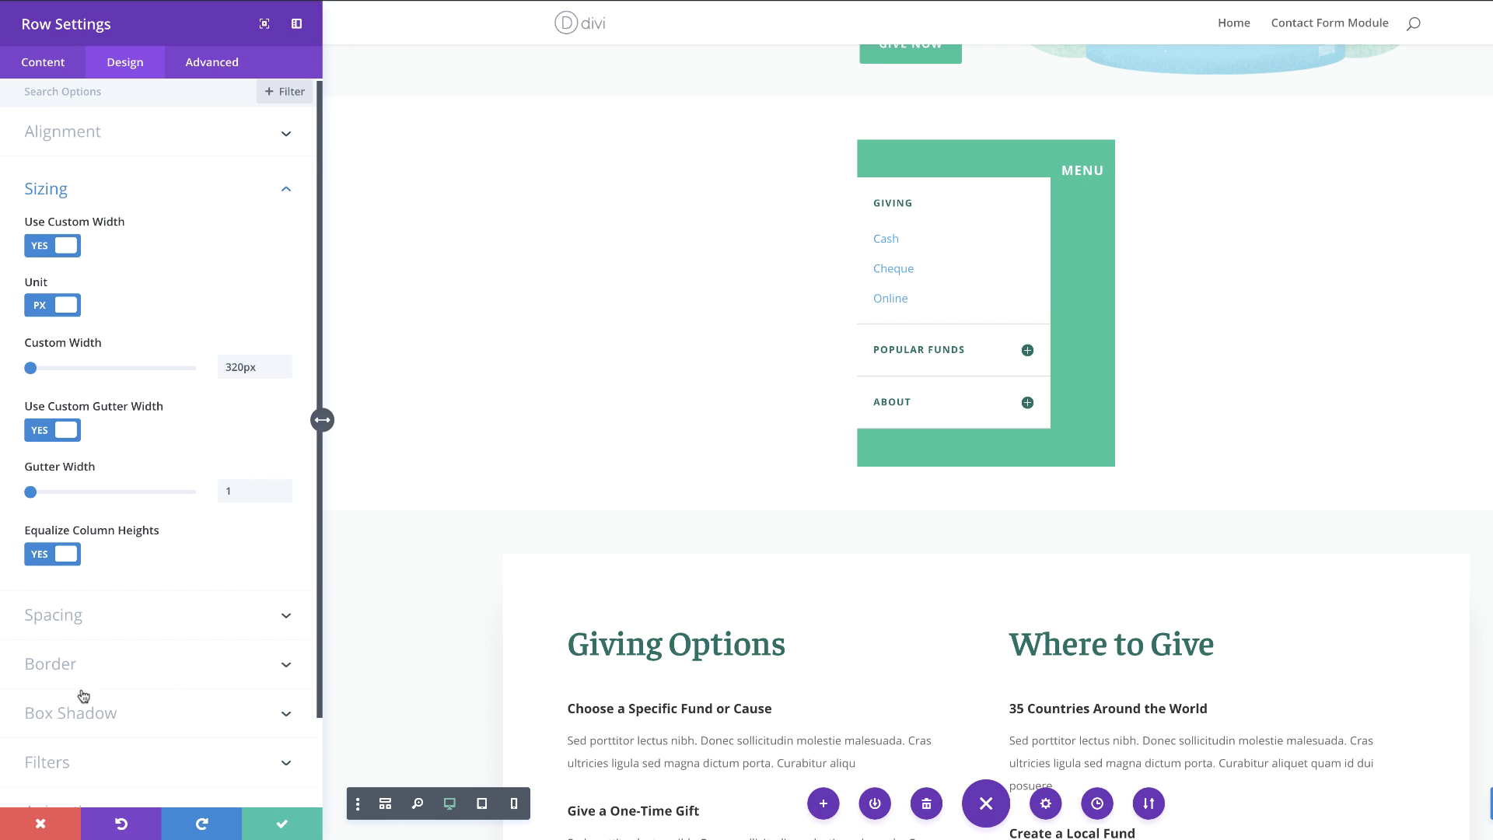
- Set the row's left custom margin to -241px
left_click(66, 620)
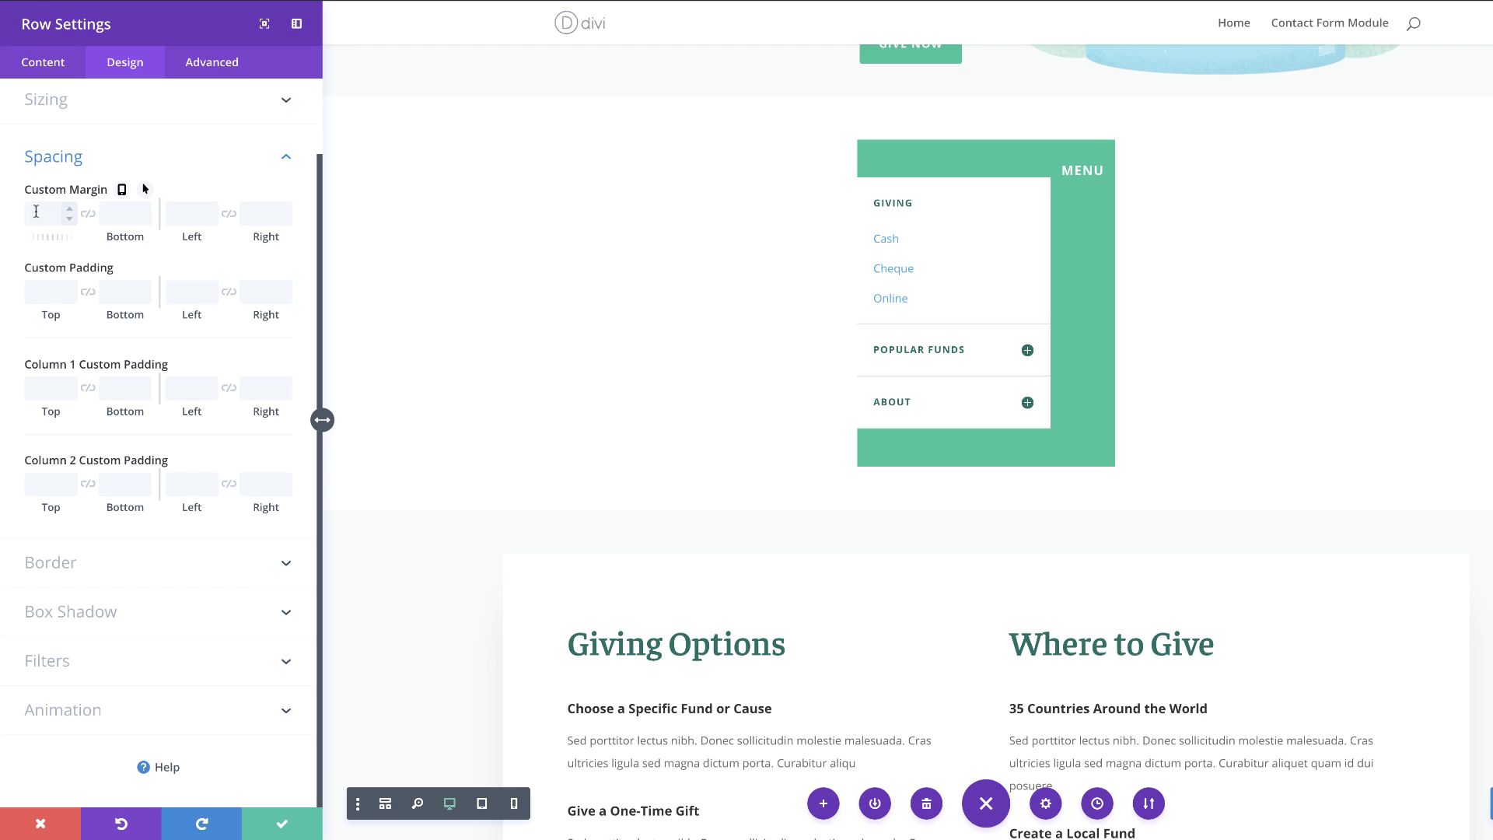
left_click(191, 213)
type("-241px")
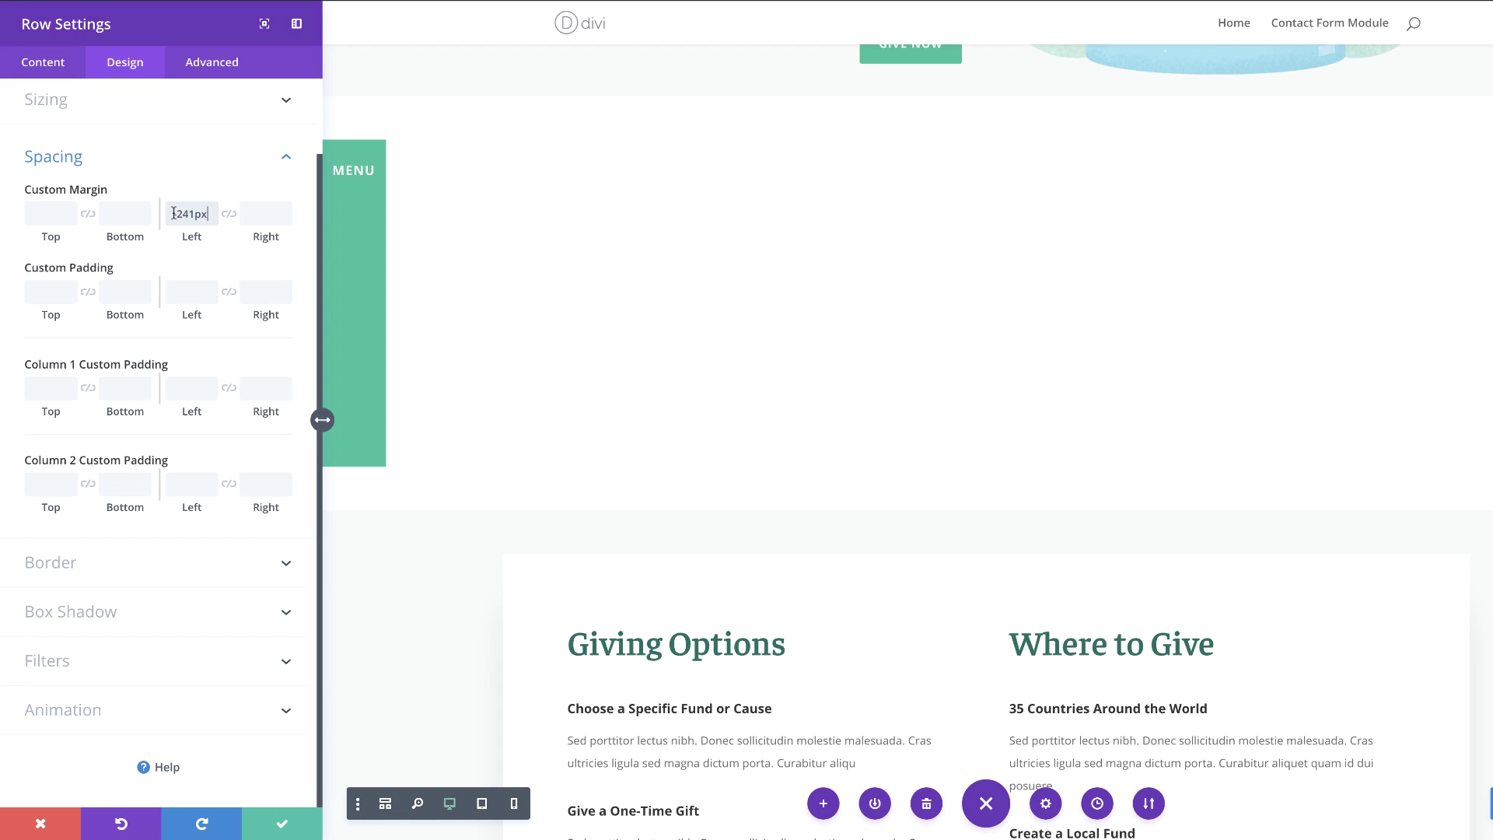
- Enable hover and responsive values for the row's custom margin and switch to its tablet values
mouse_move(148, 192)
left_click(146, 190)
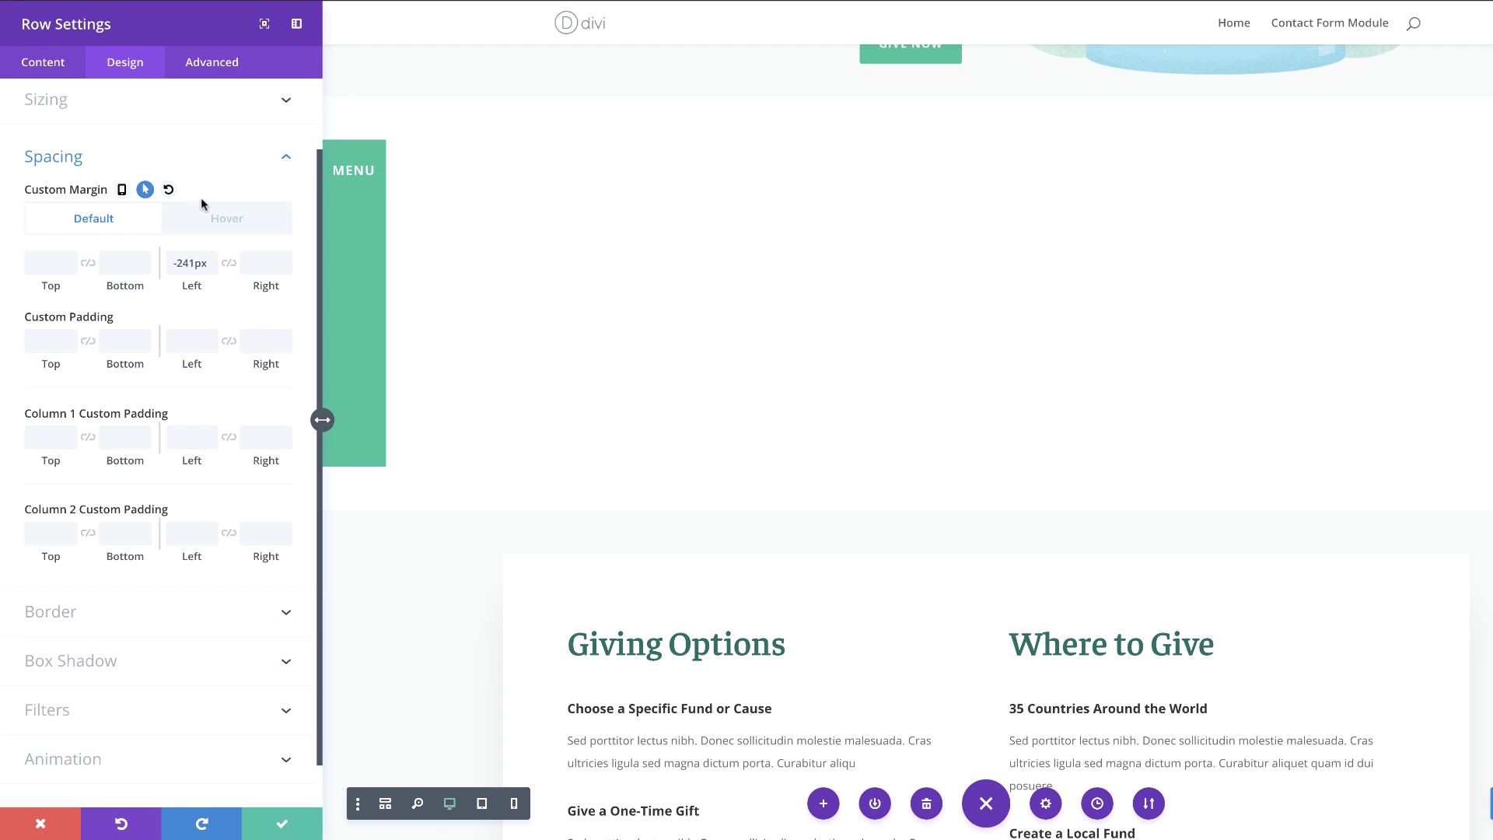
left_click(231, 220)
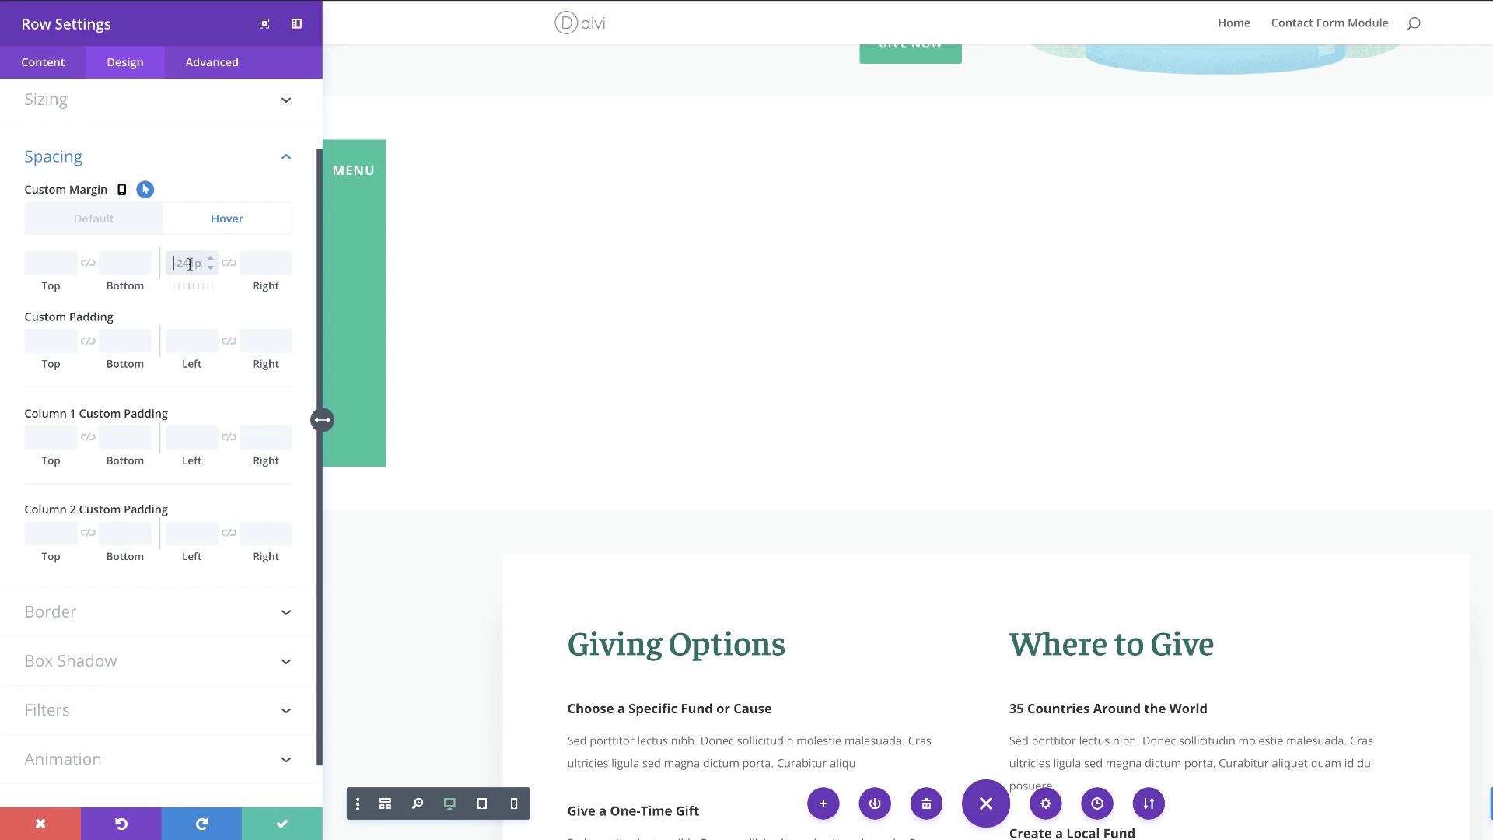
left_click(109, 224)
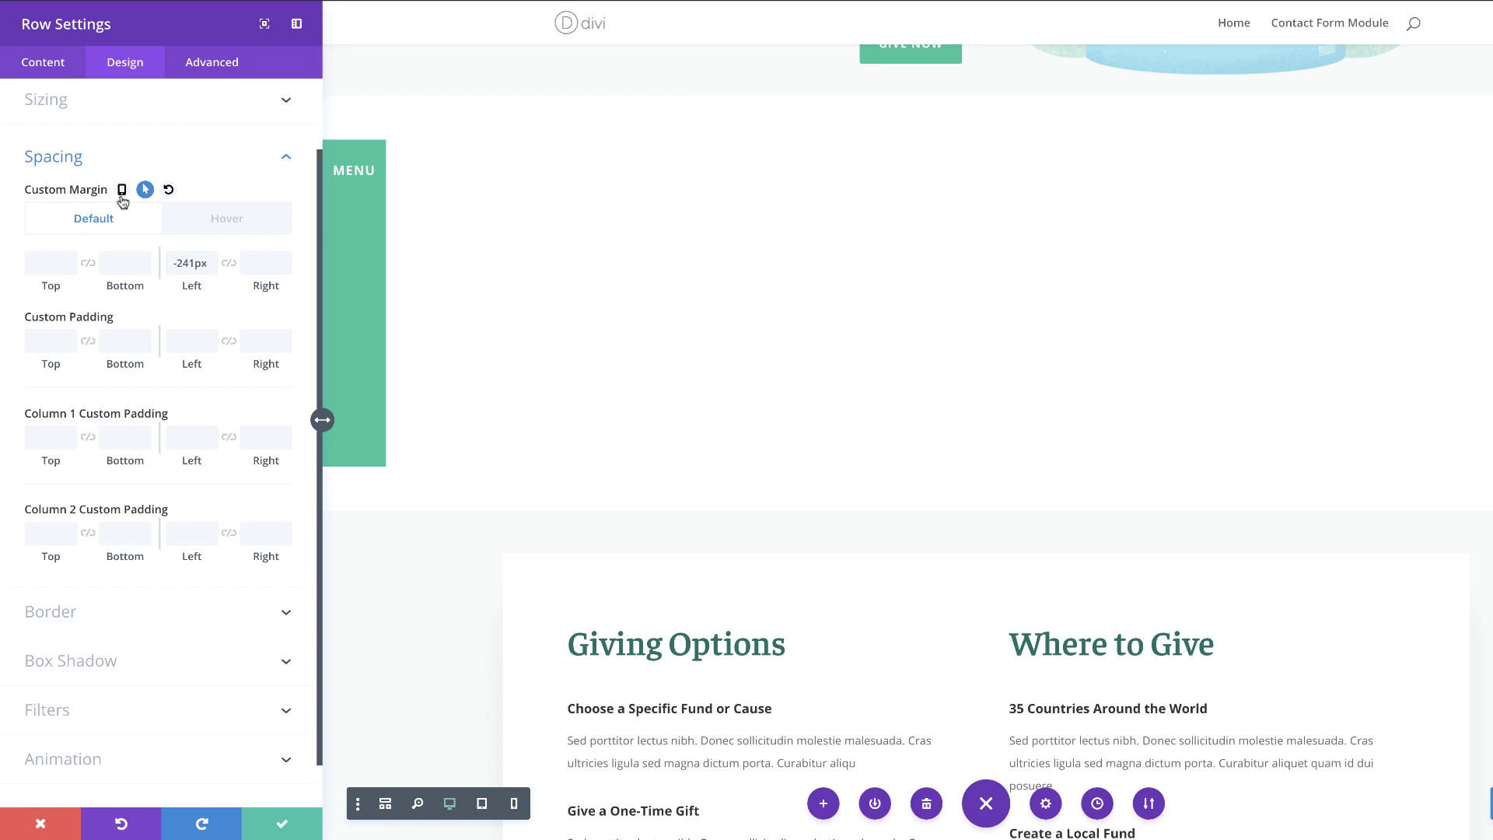
left_click(122, 191)
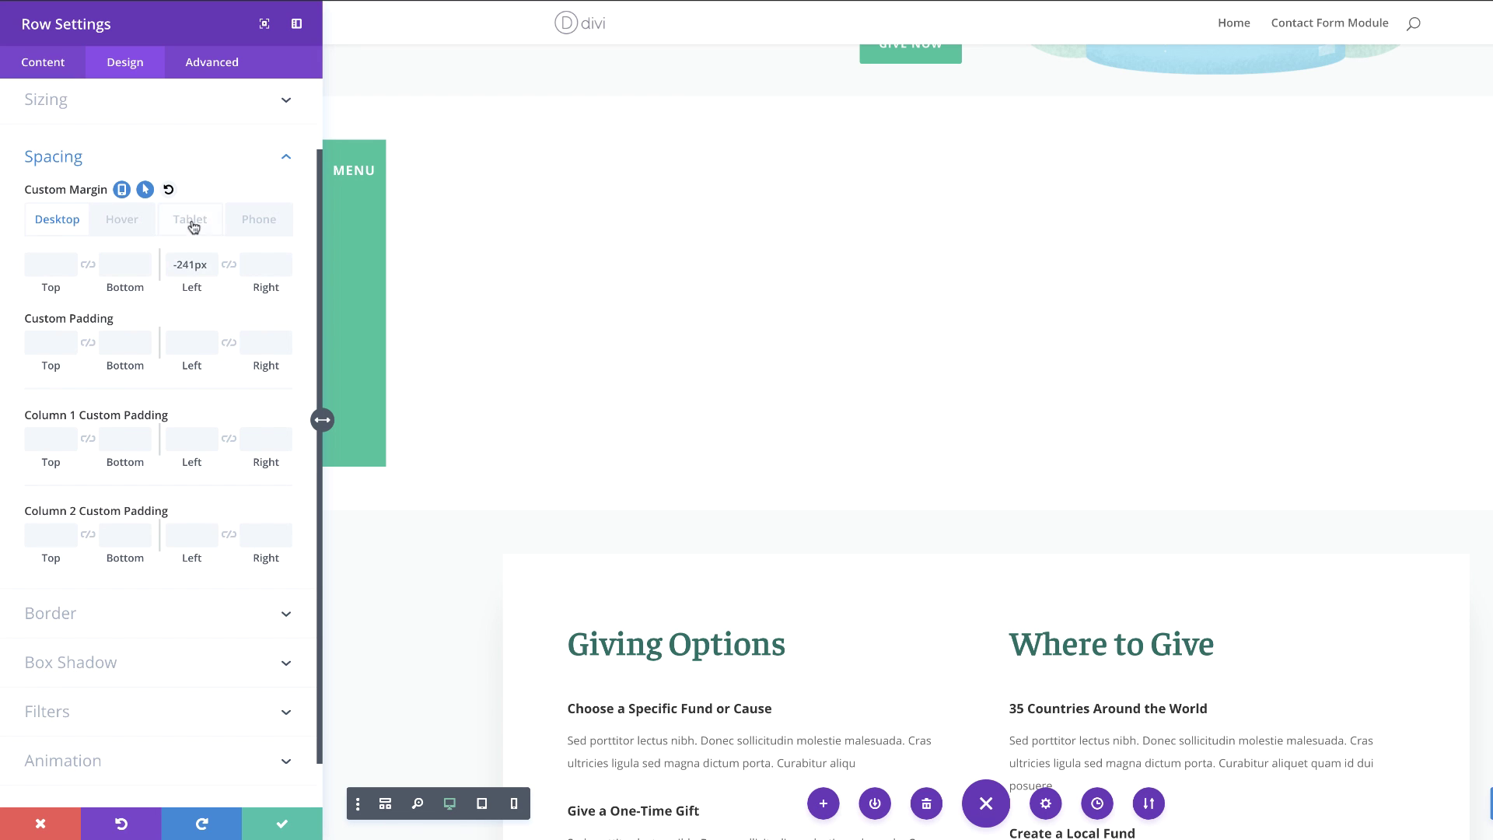
left_click(200, 227)
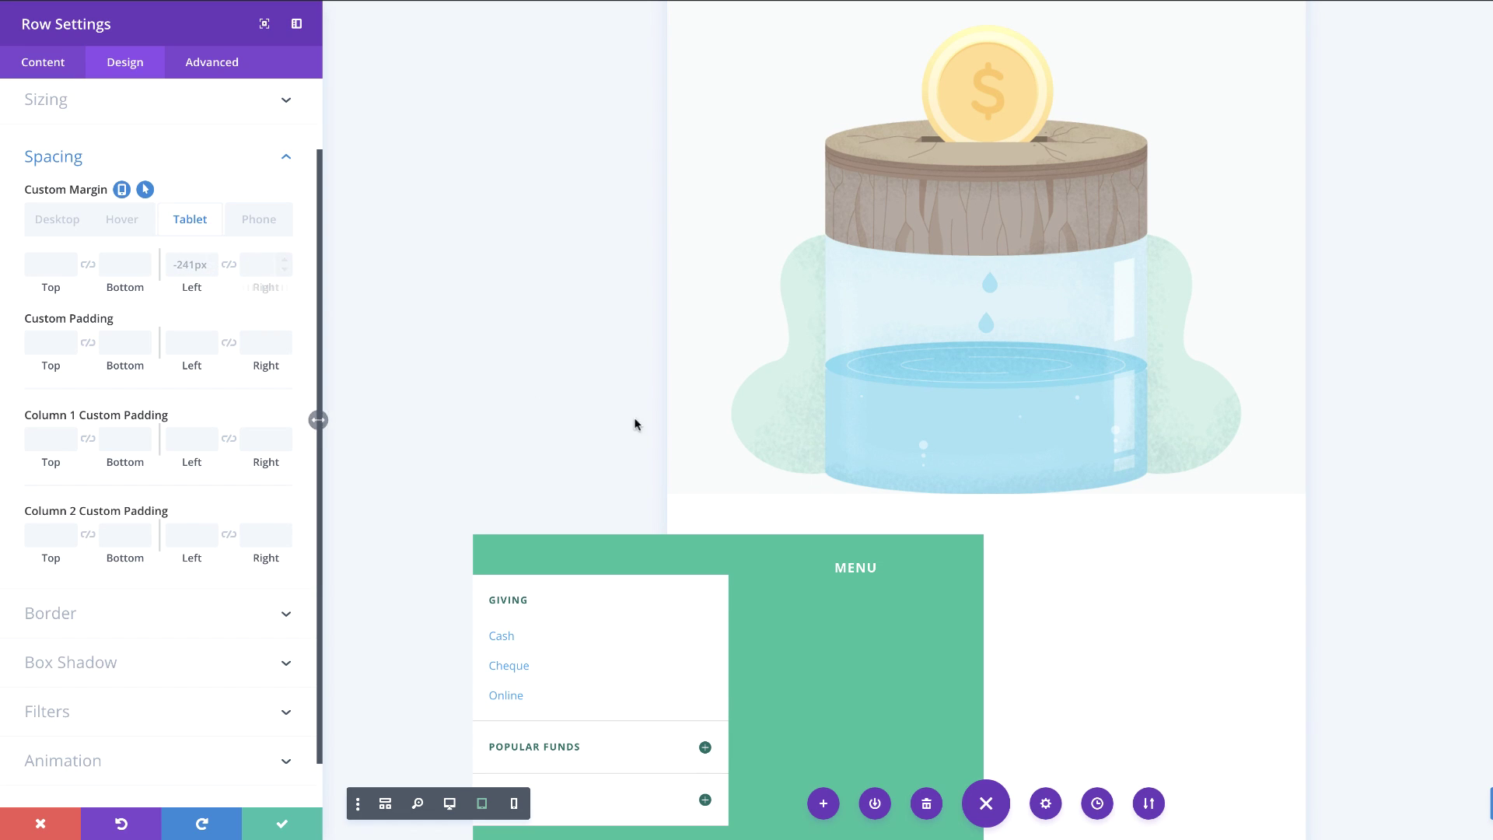
scroll(790, 447, "down", 4)
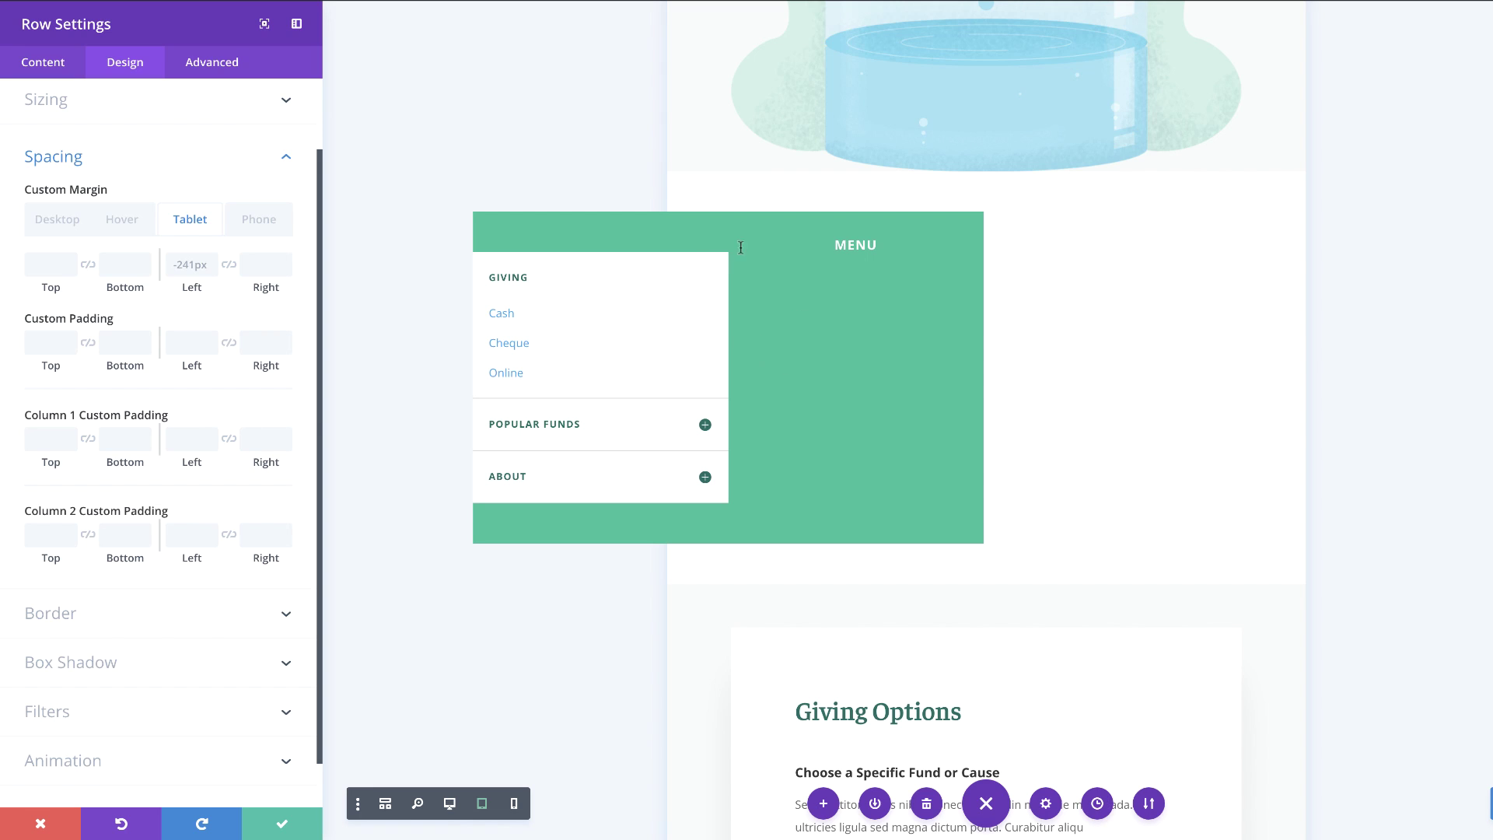
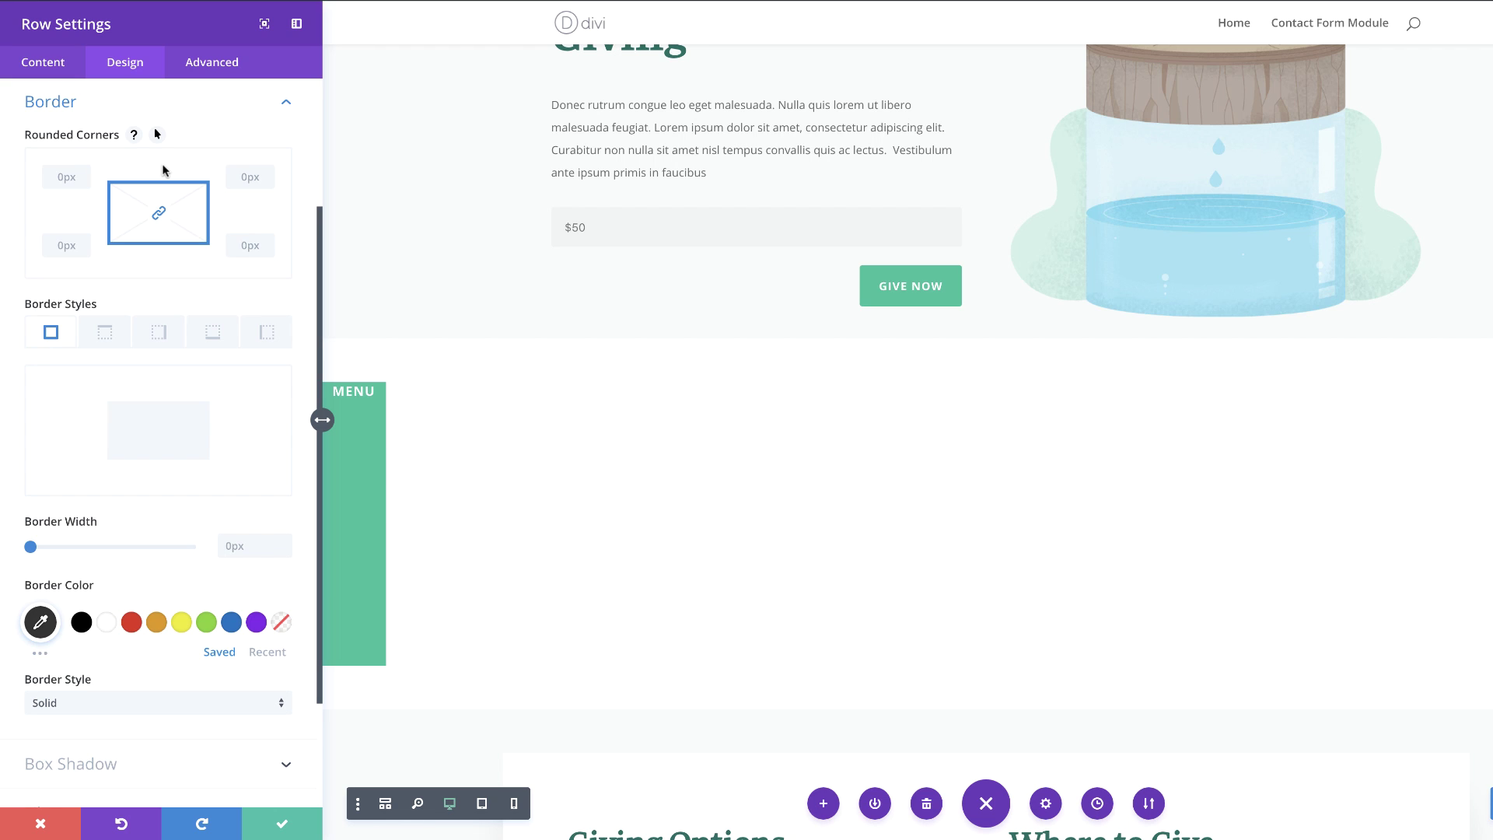
- Unlink the row's rounded corners and set the top-right and bottom-right radii to 10px
left_click(161, 216)
left_click(238, 178)
type("10")
left_click(245, 245)
type("10")
- Add the custom CSS "display: flex; flex-direction: column; justify-content: center;" to the row's Column 2 Main Element
left_click(218, 68)
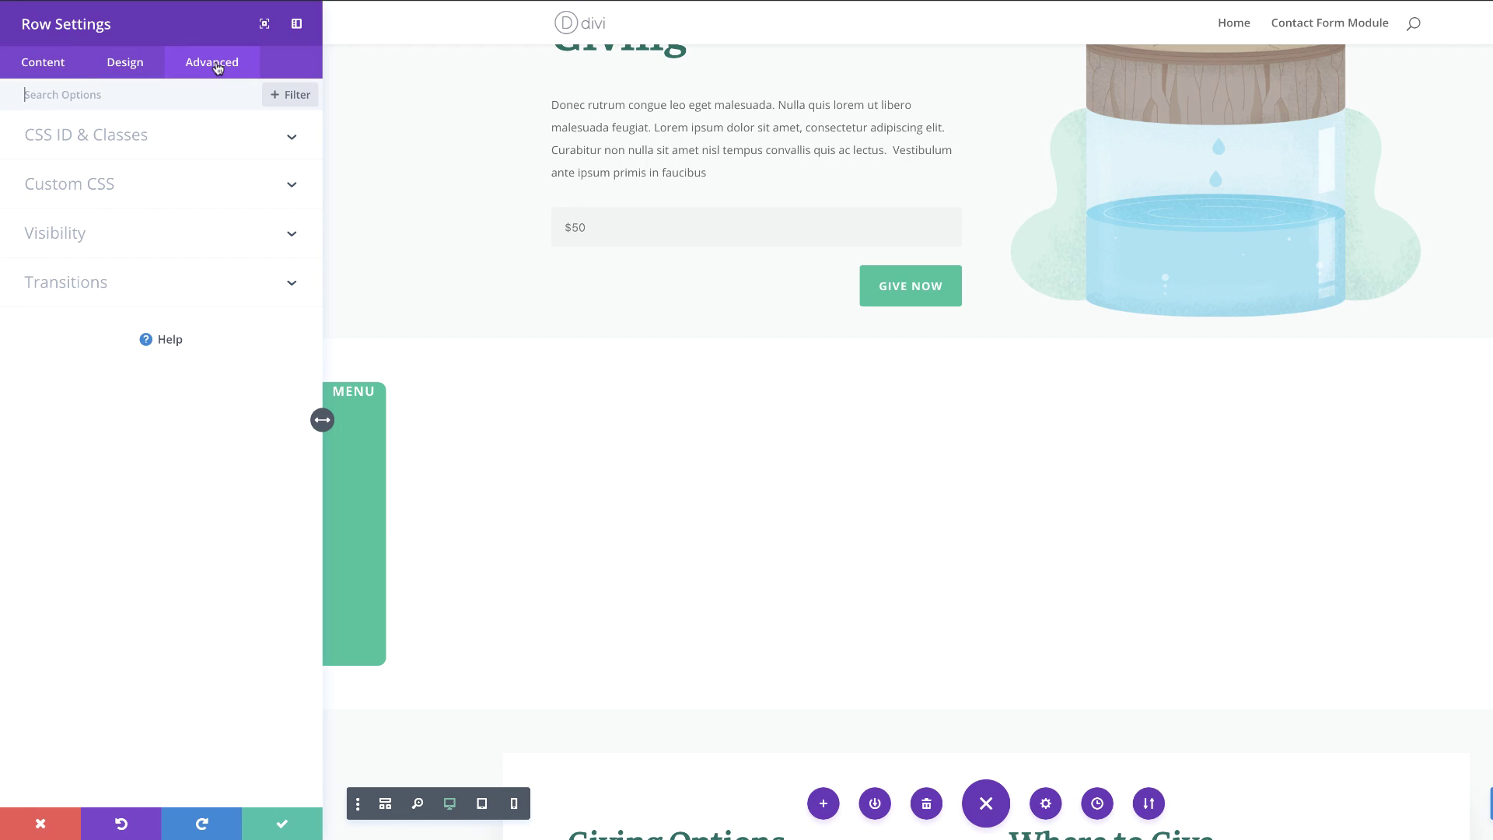
left_click(105, 187)
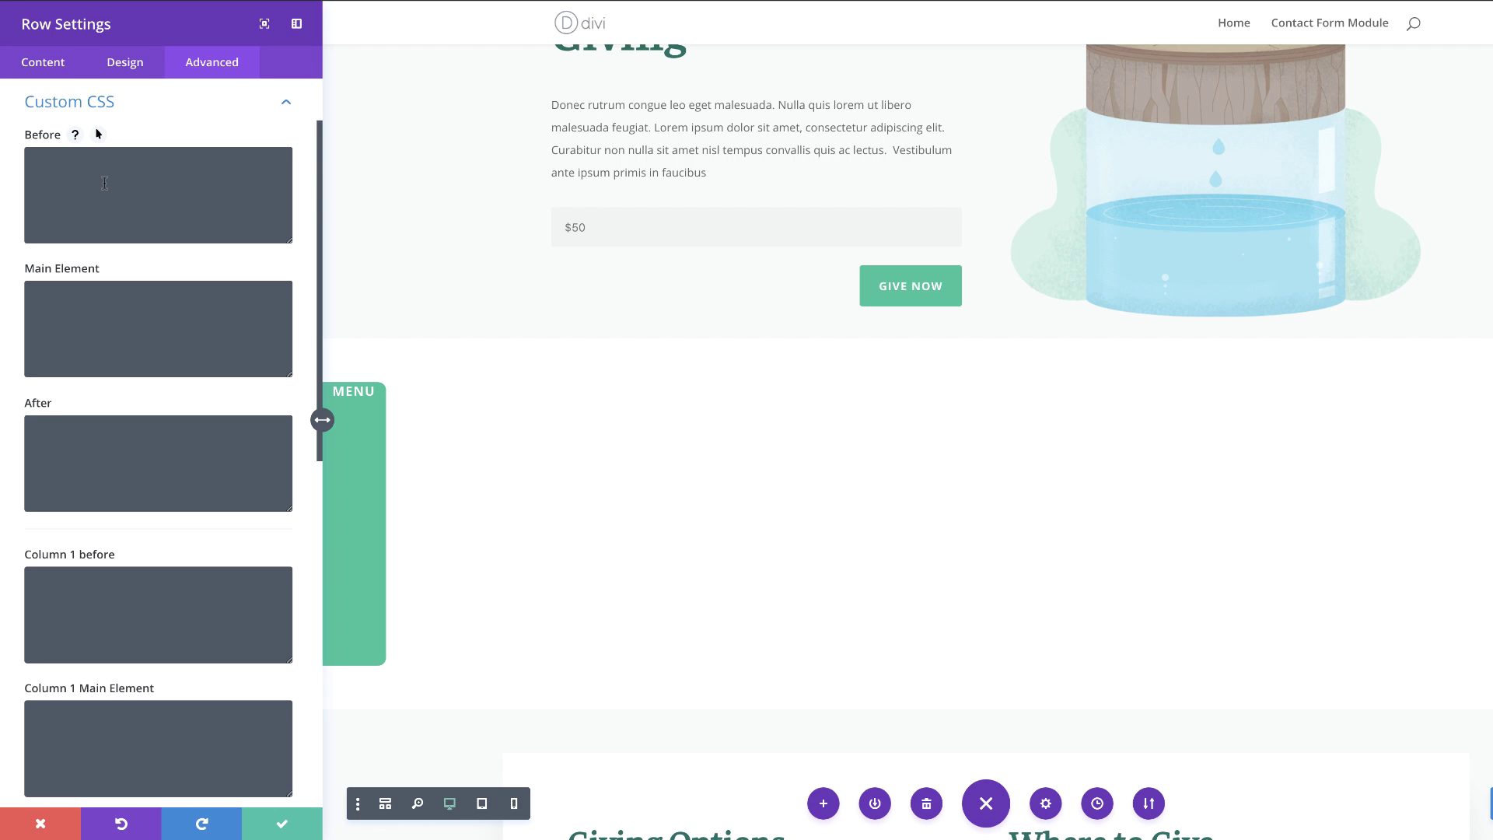
scroll(156, 389, "down", 7)
left_click(156, 572)
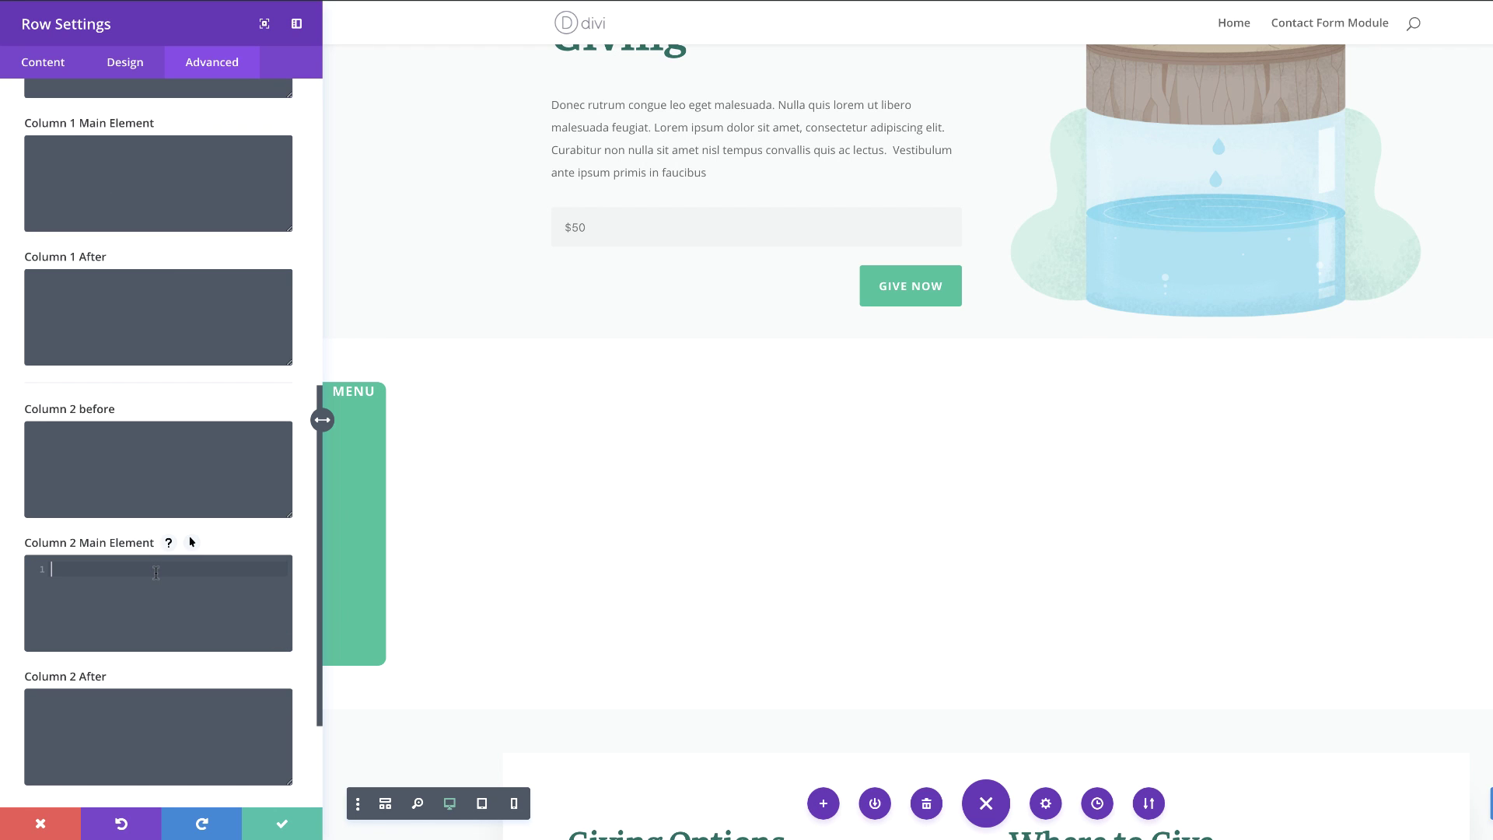
type("display: flex; flex-direction: column; justify-content: center;")
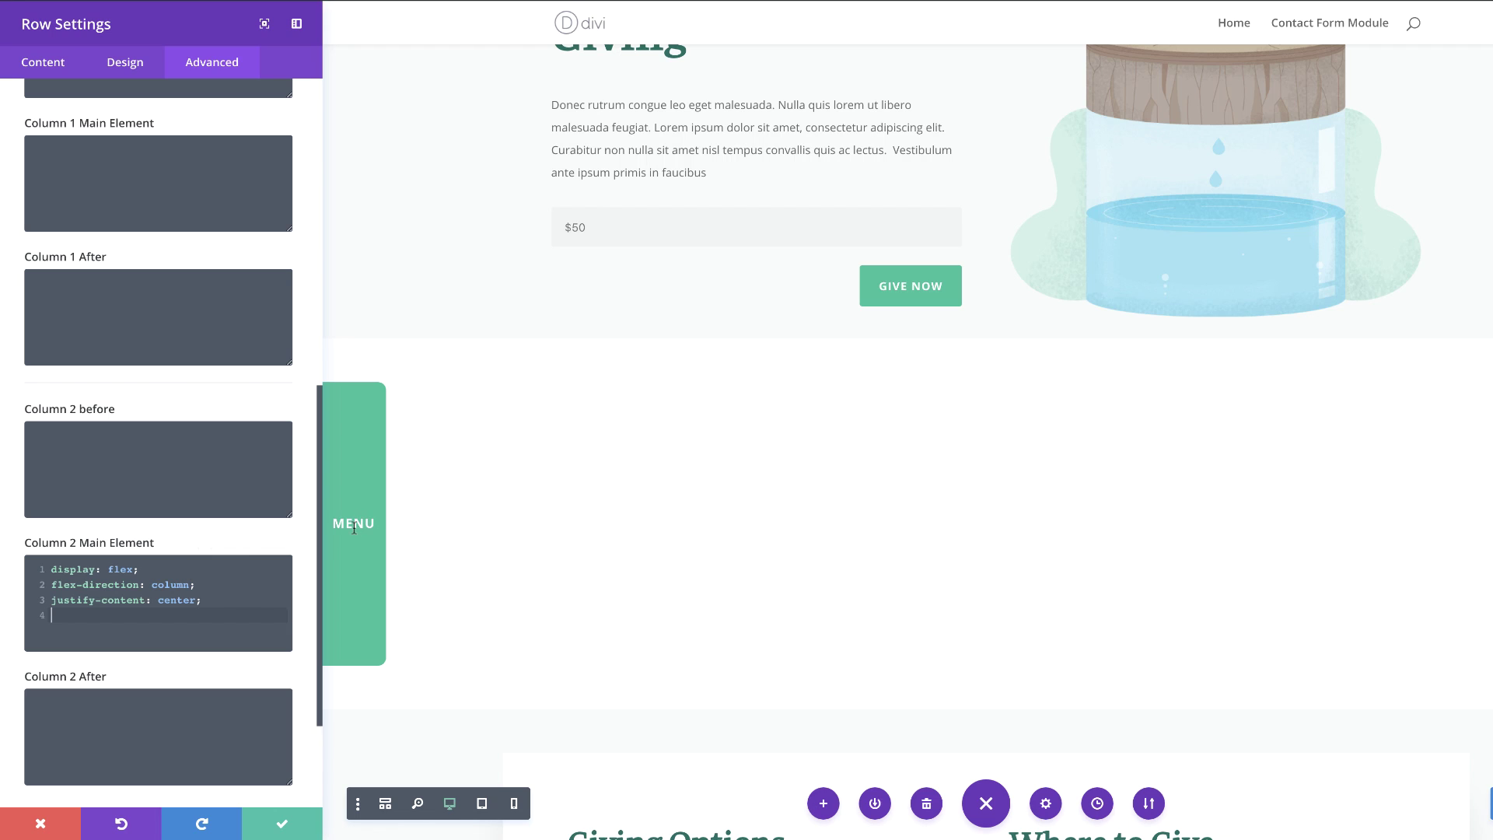
- Temporarily remove the Column 2 Main Element CSS and restore it to compare the menu text's vertical alignment
left_click_drag(333, 525, 377, 527)
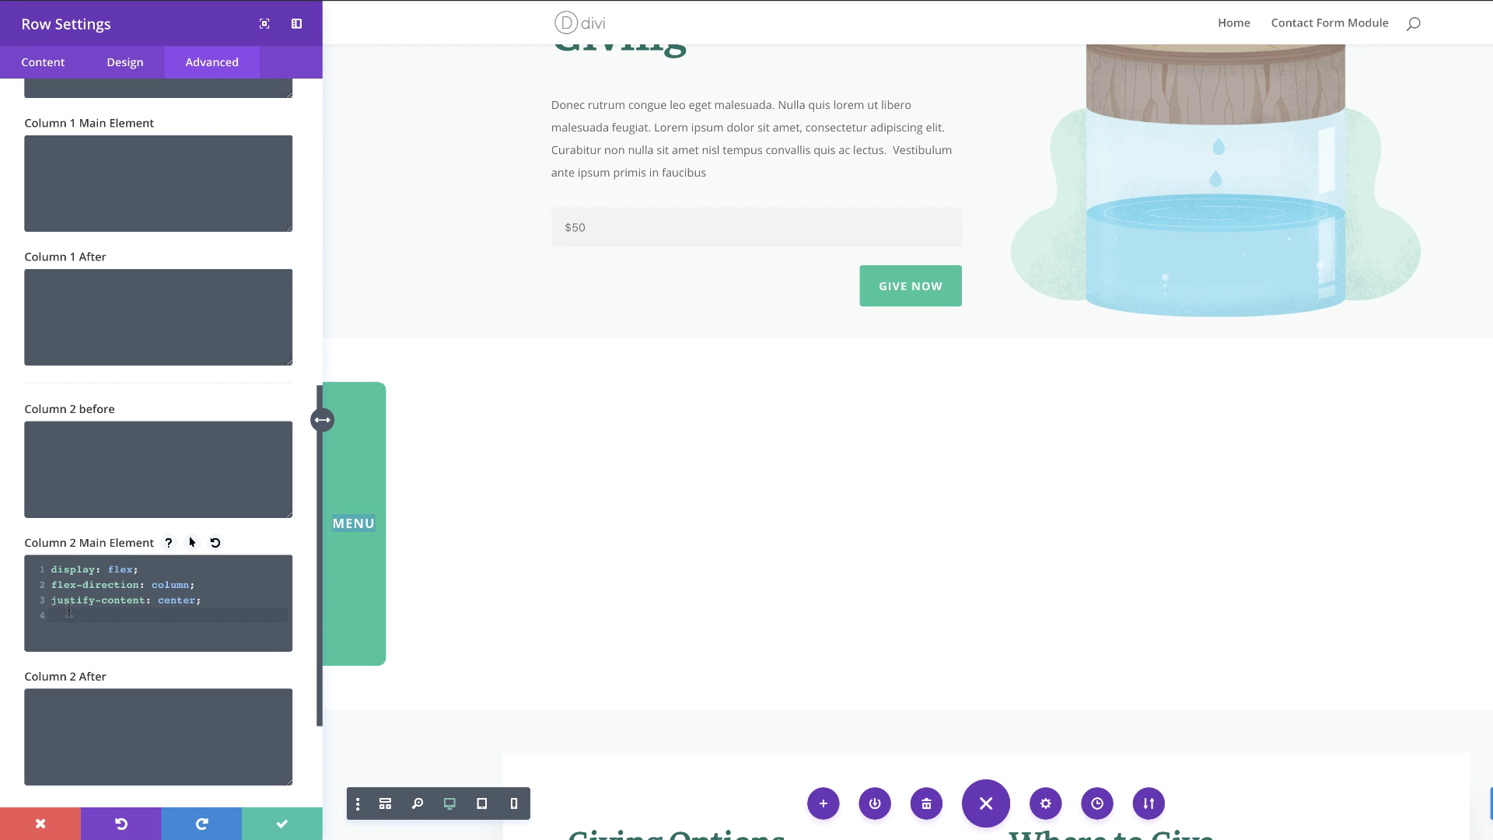
left_click_drag(201, 600, 39, 566)
key("ctrl+c")
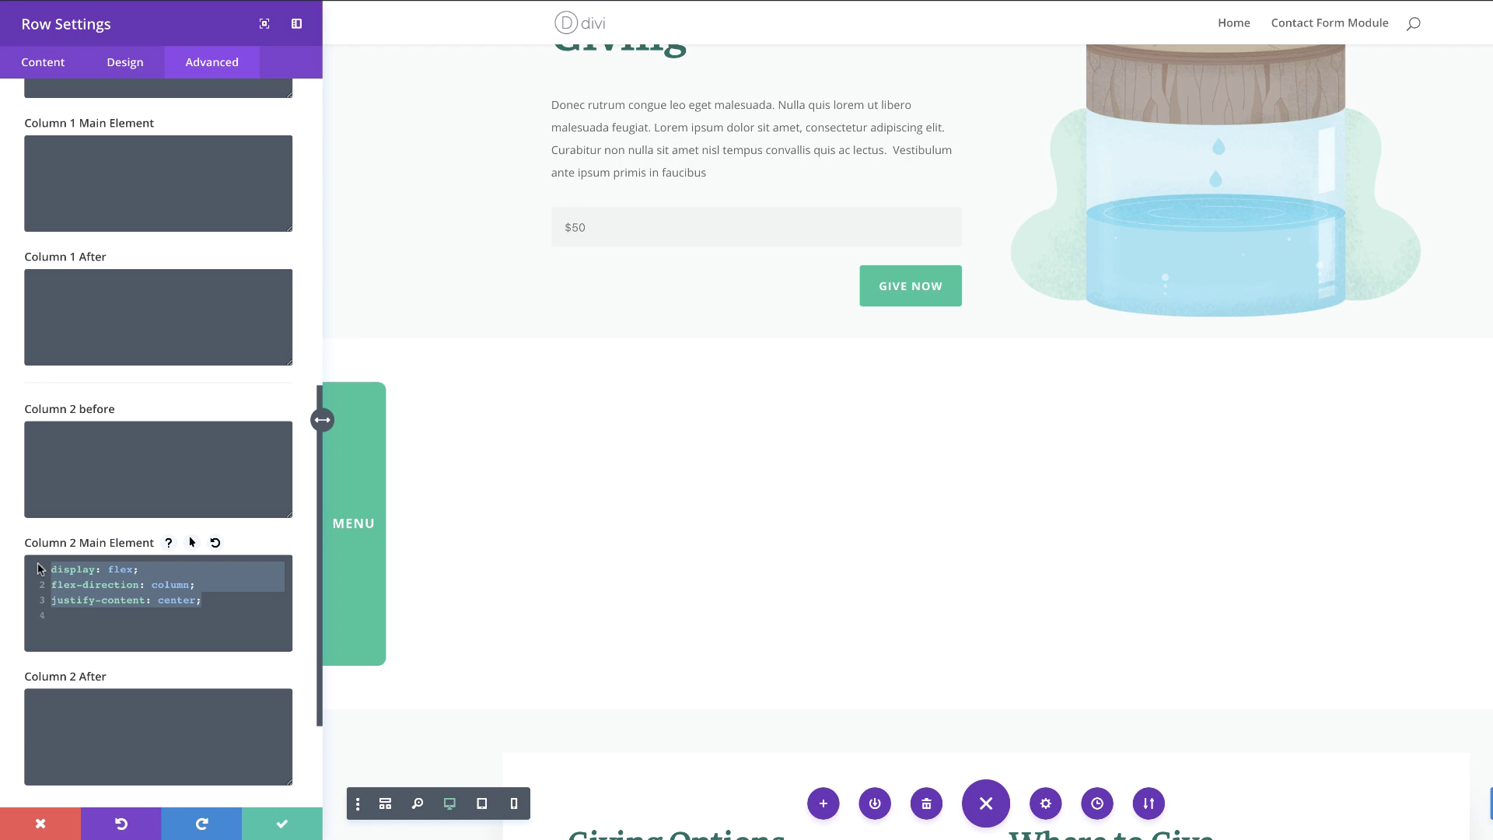
key("BackSpace")
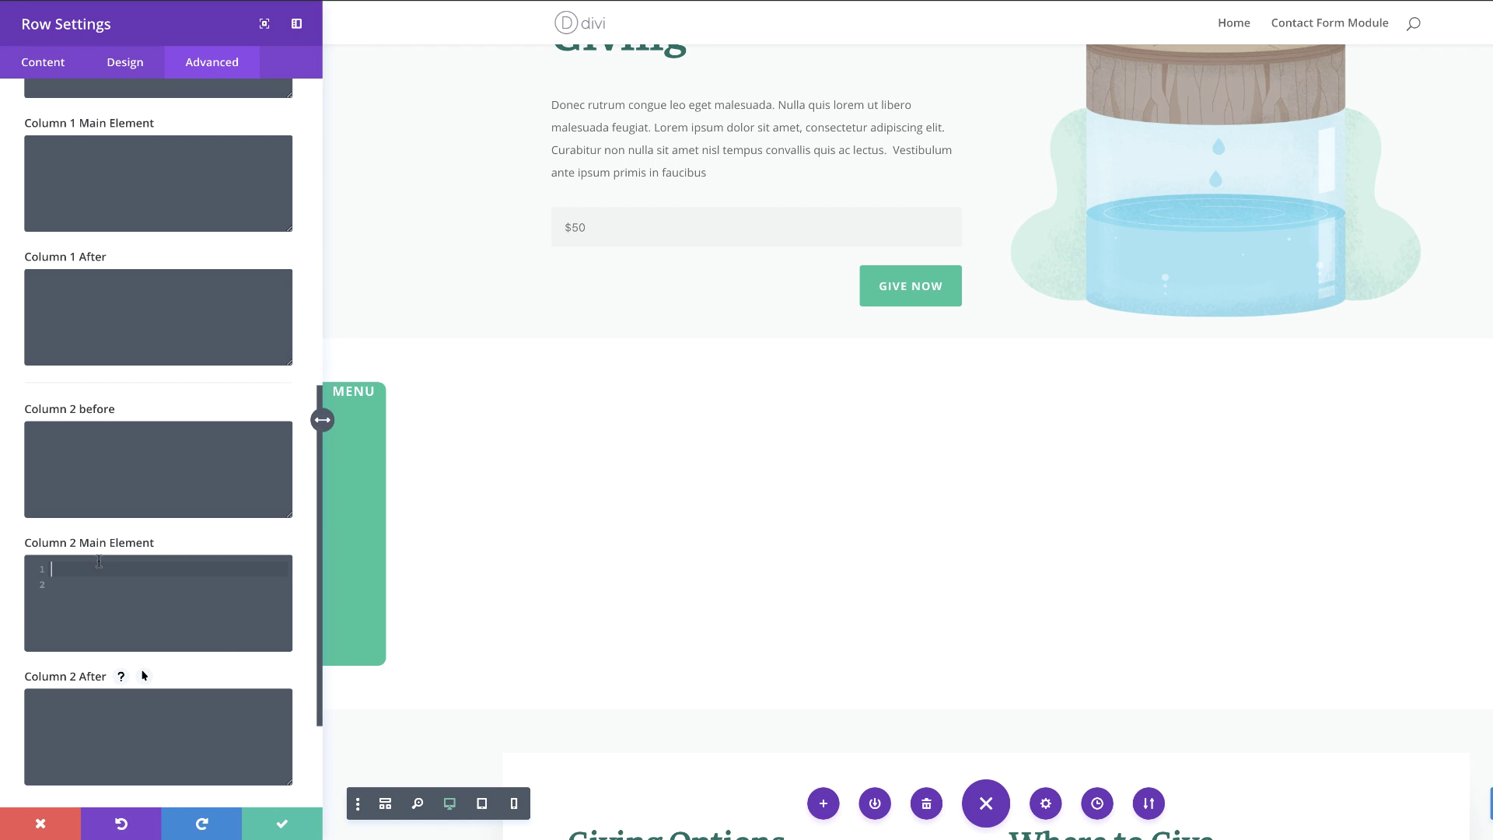
key("ctrl+v")
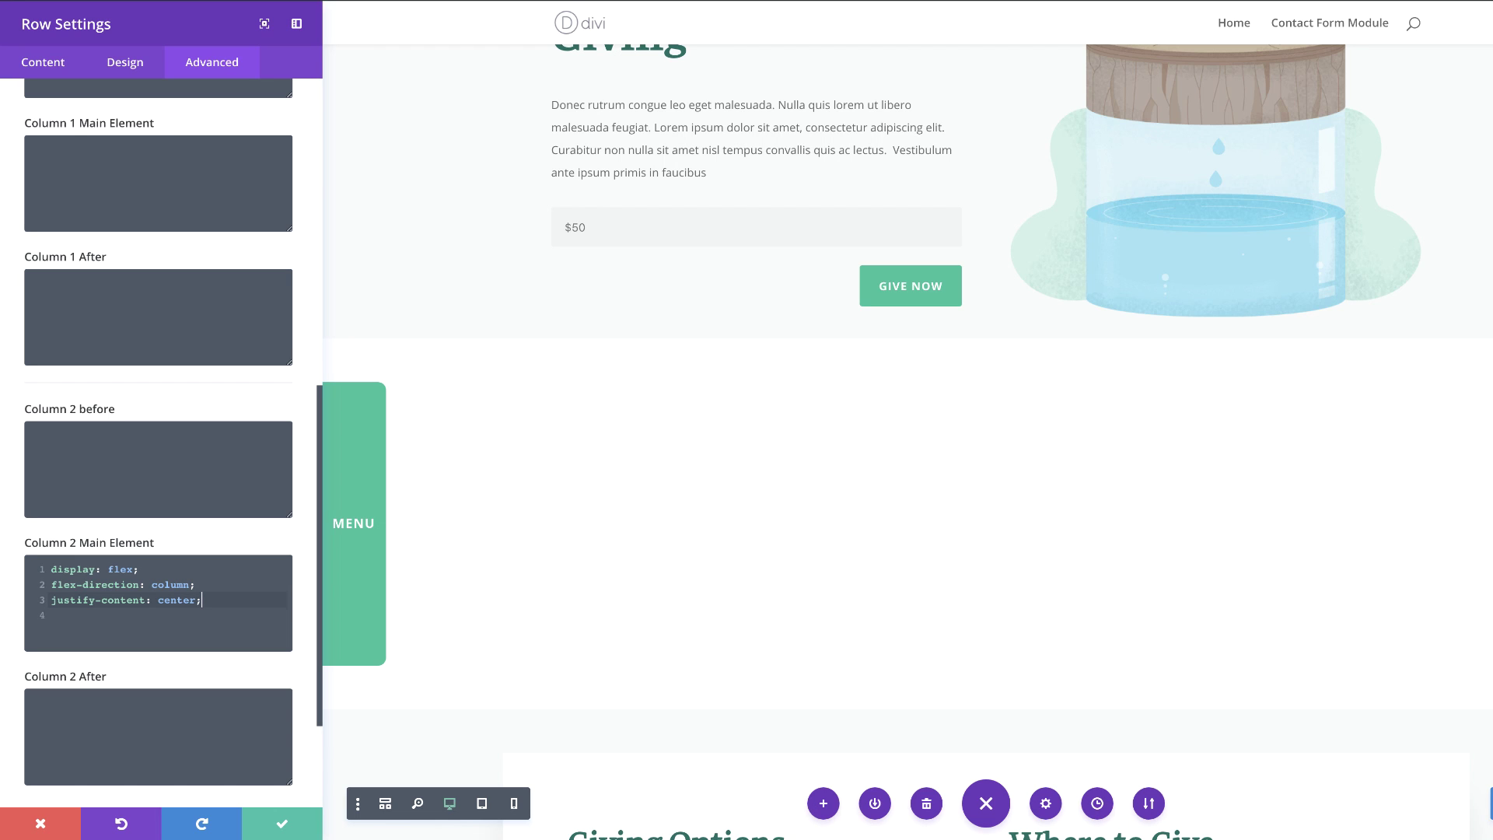
- Save the row settings and move the menu section to the top of the page, above the Giving header section
left_click(286, 823)
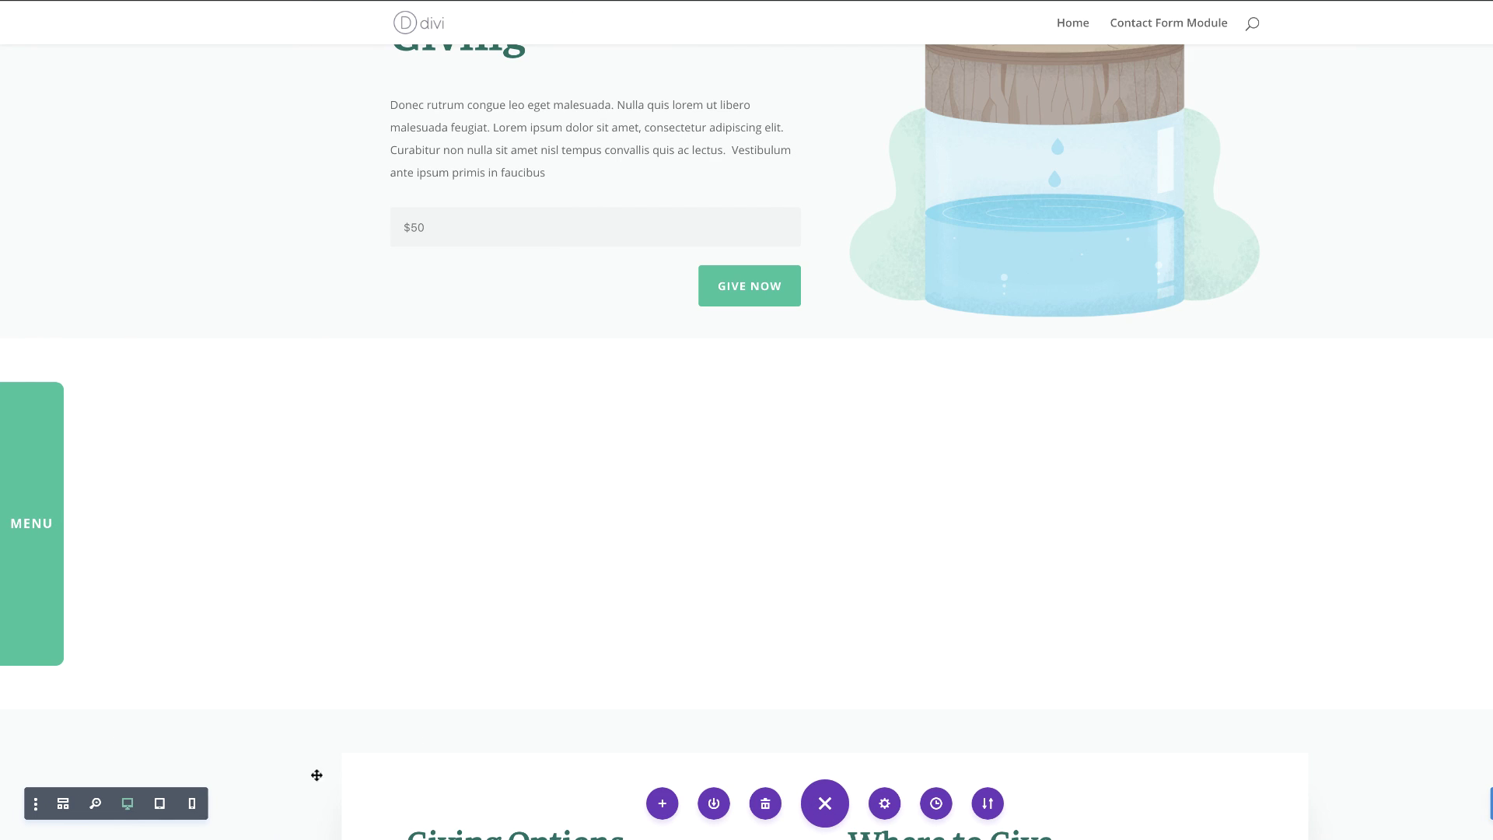
mouse_move(17, 355)
left_click_drag(17, 355, 79, 69)
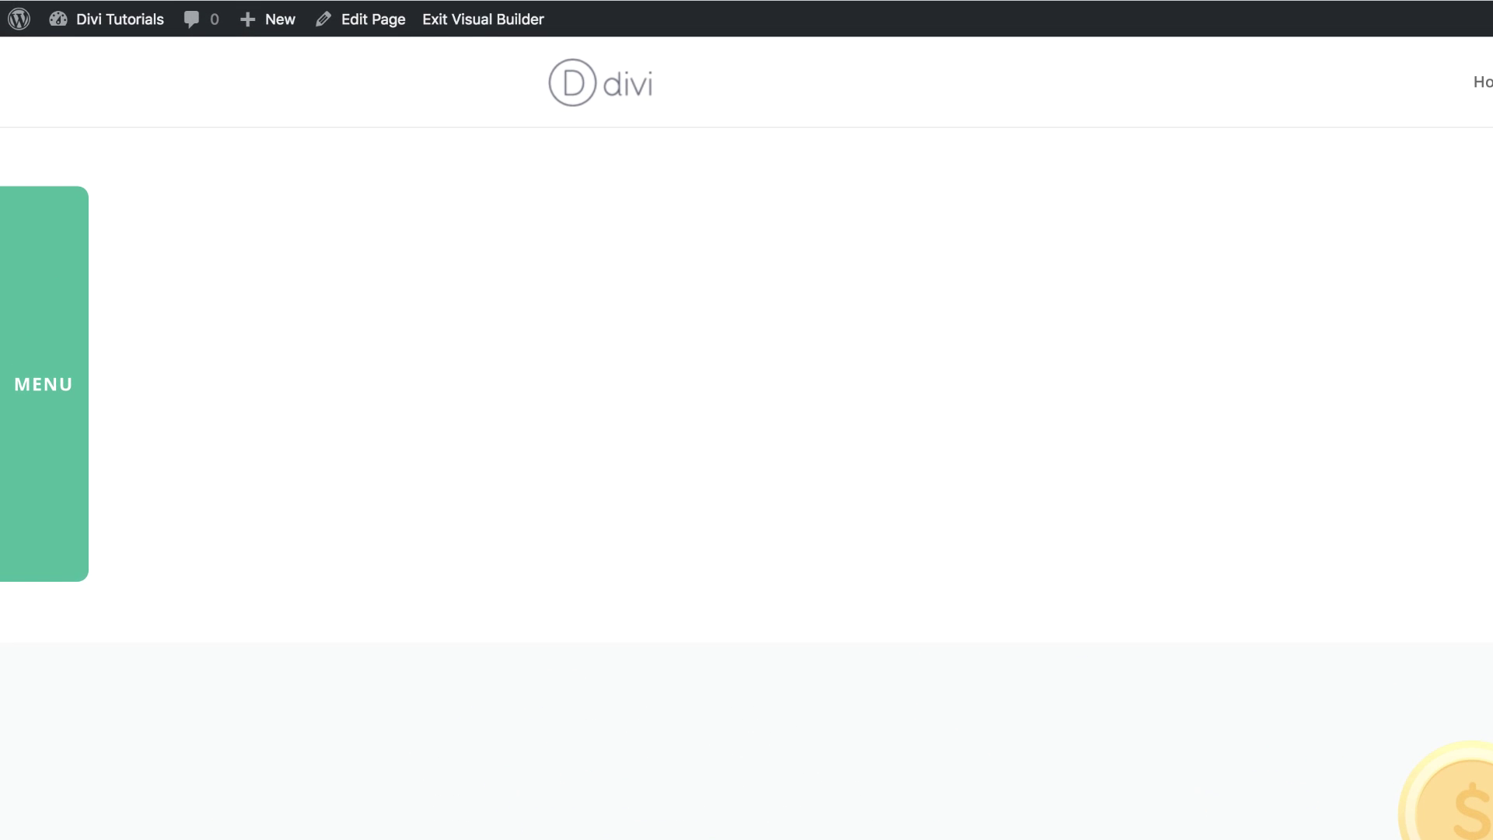
- Give the menu section the background color #f7f9f9
mouse_move(3, 133)
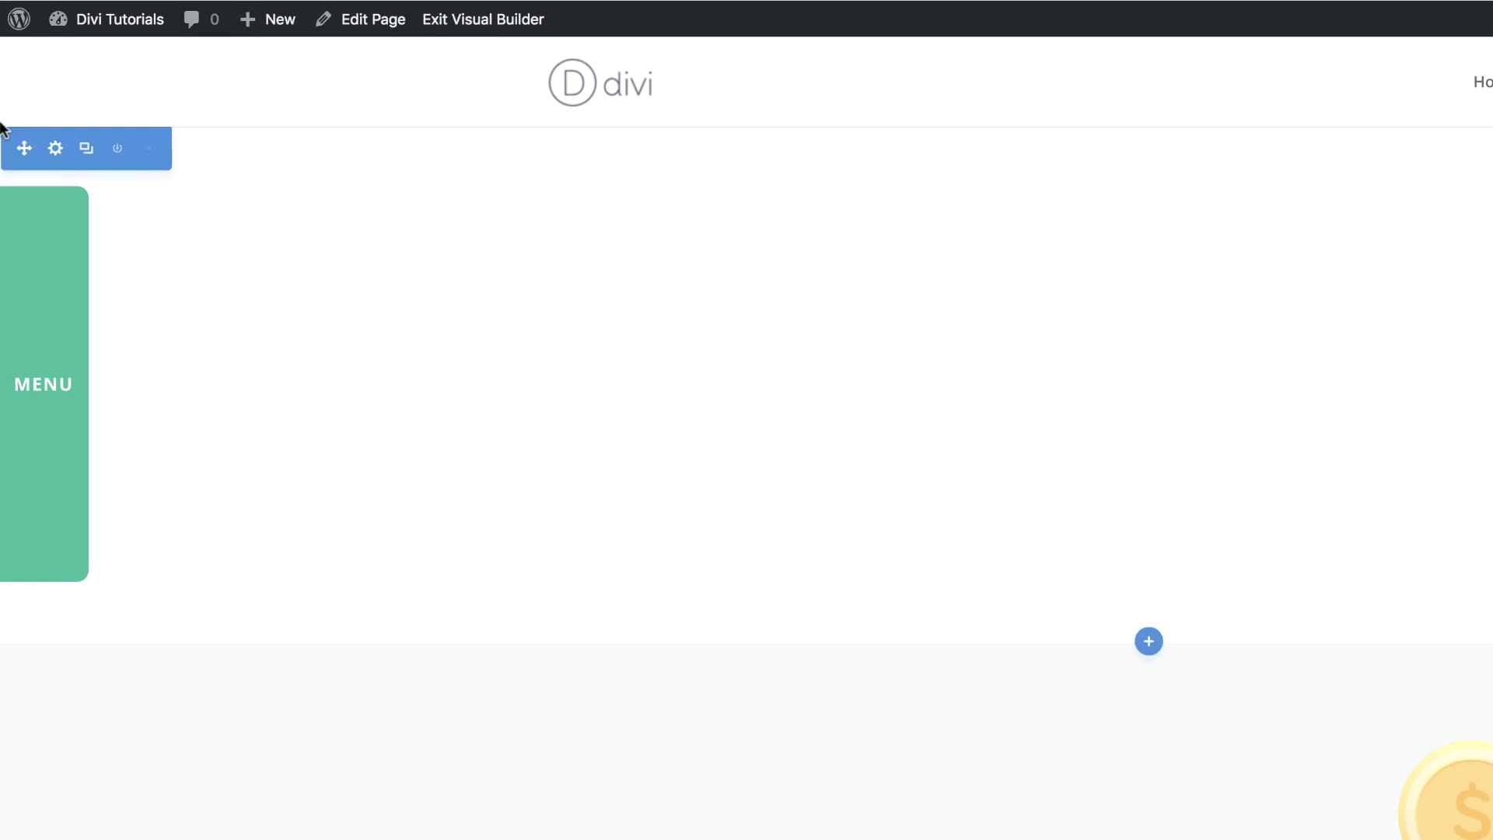
left_click(56, 153)
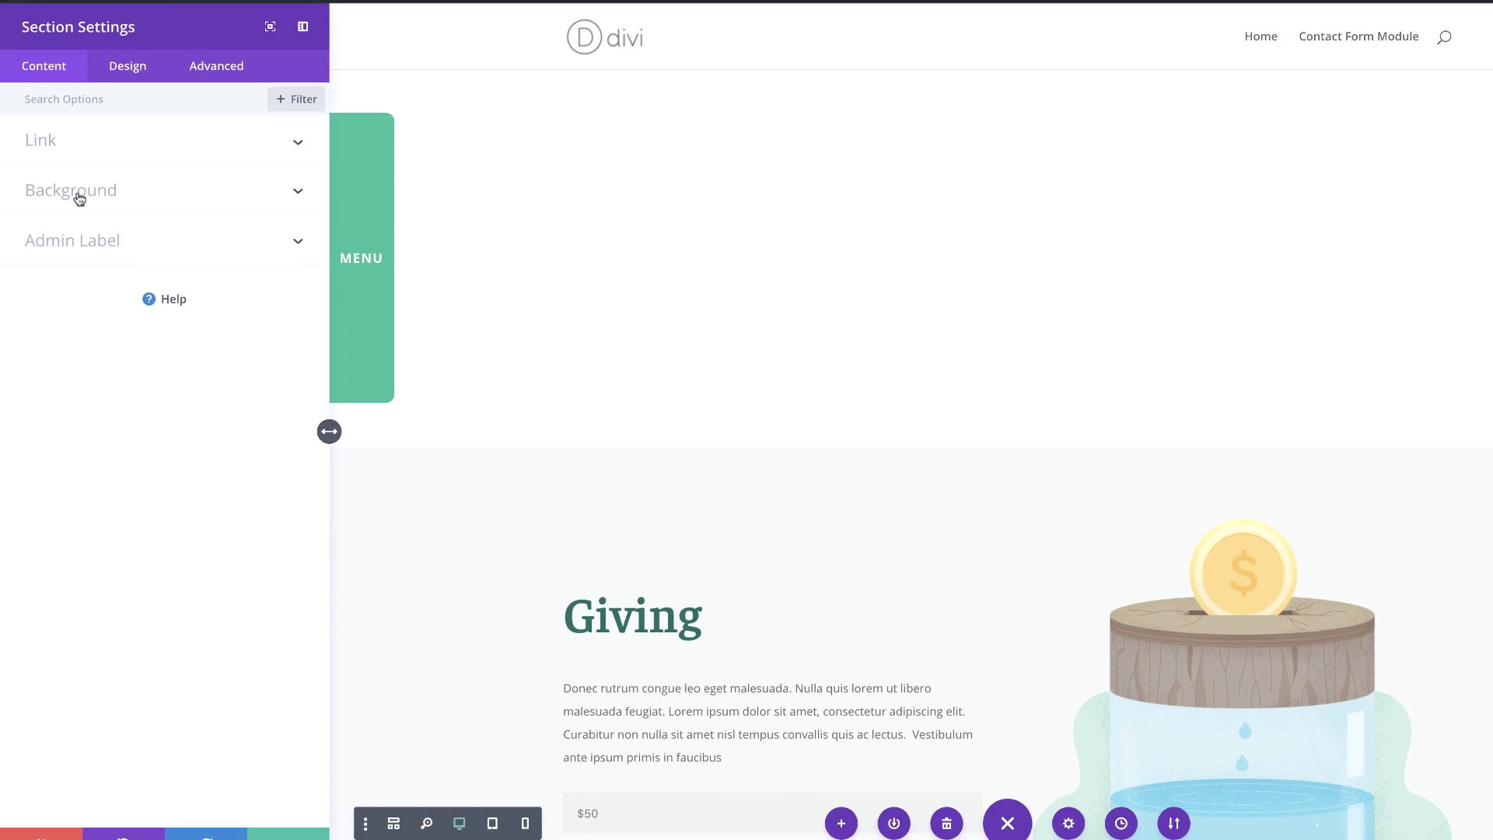
left_click(76, 192)
left_click(164, 349)
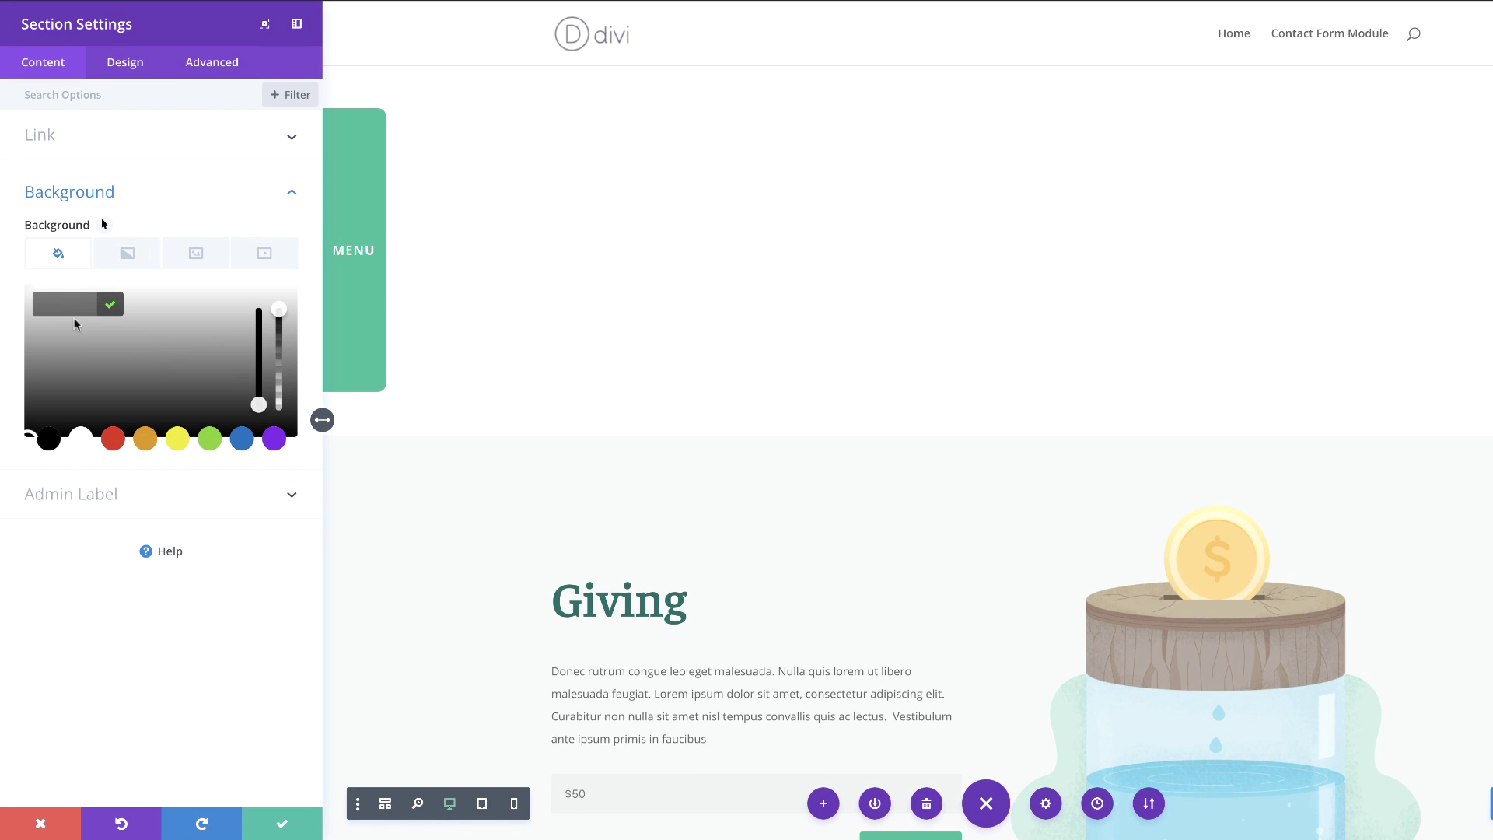
left_click(48, 304)
type("#f7f9f9")
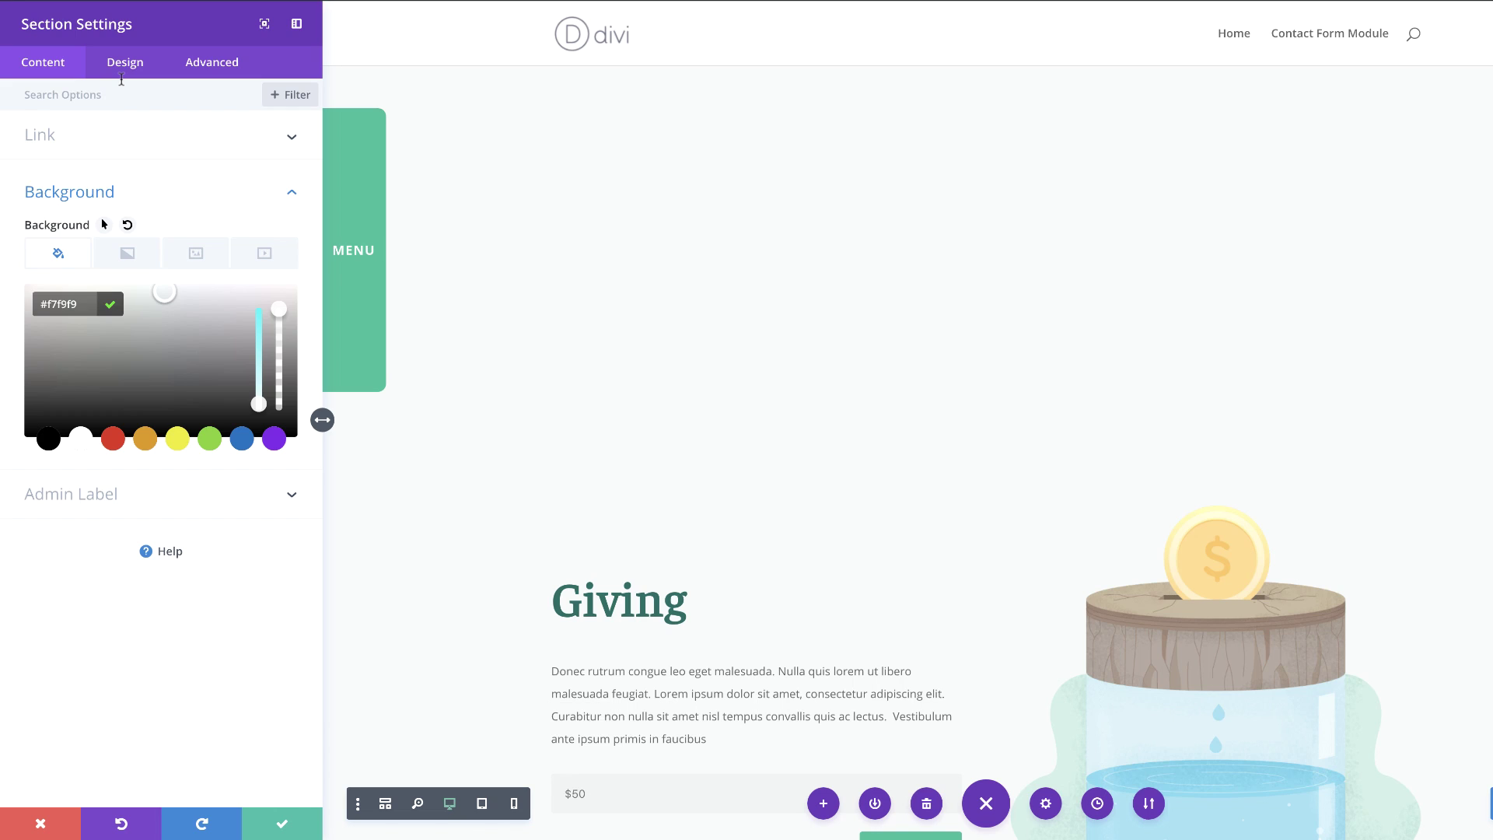
- Set the section's top and bottom custom margin and custom padding to 0px
left_click(125, 64)
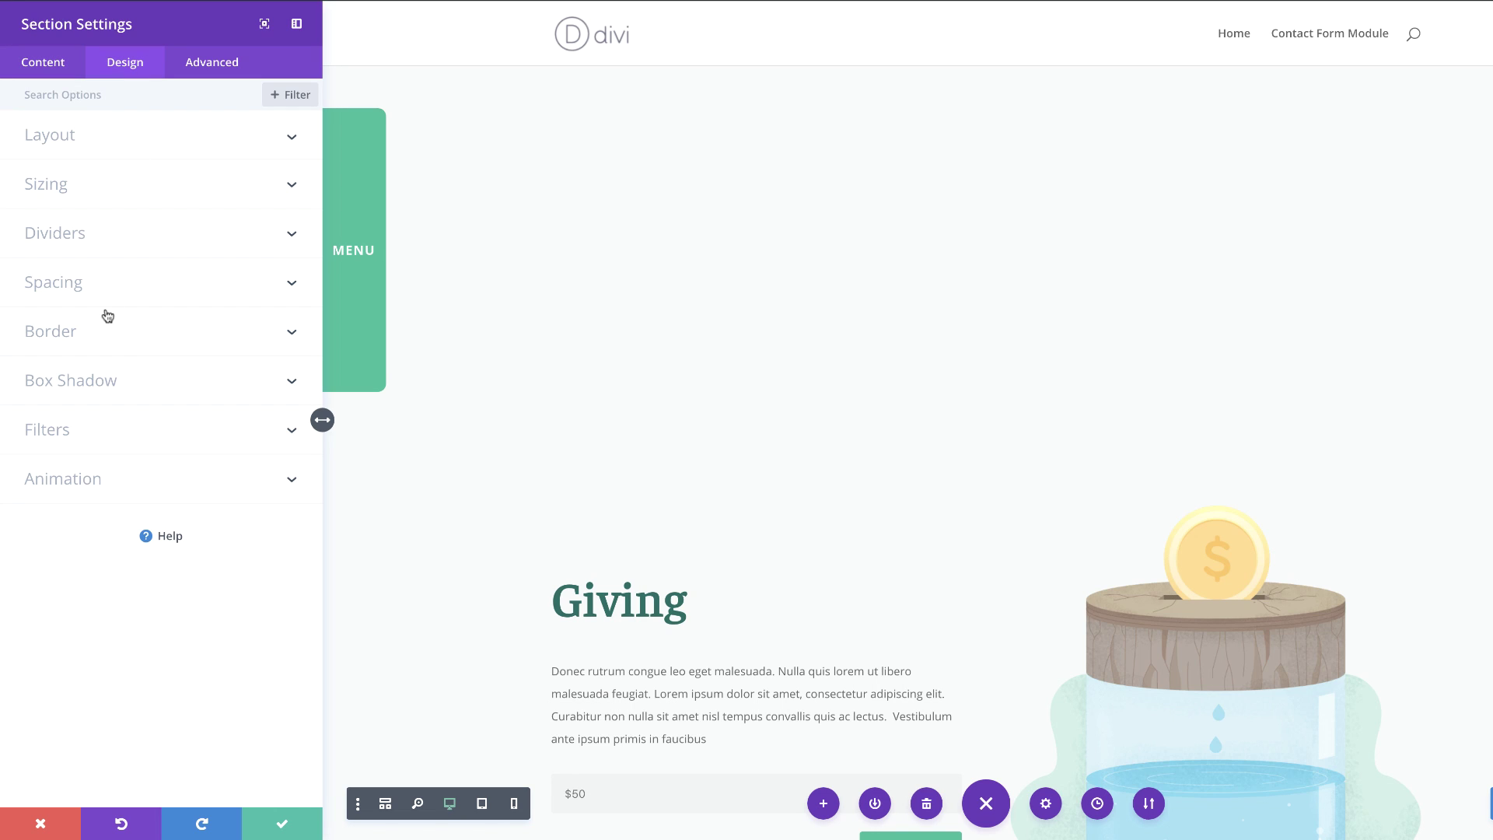
left_click(77, 289)
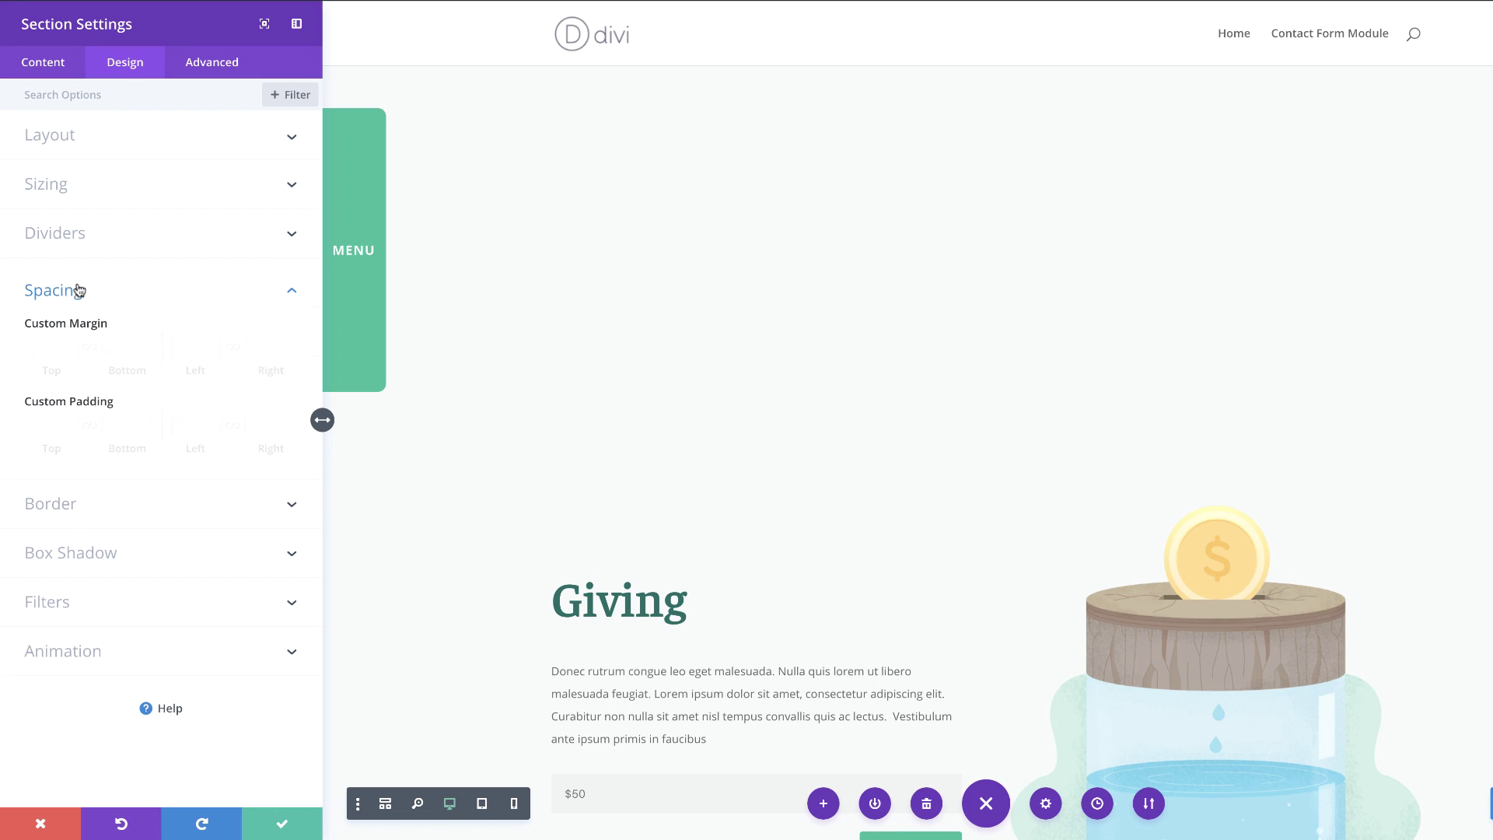
left_click(59, 336)
type("0")
left_click(89, 350)
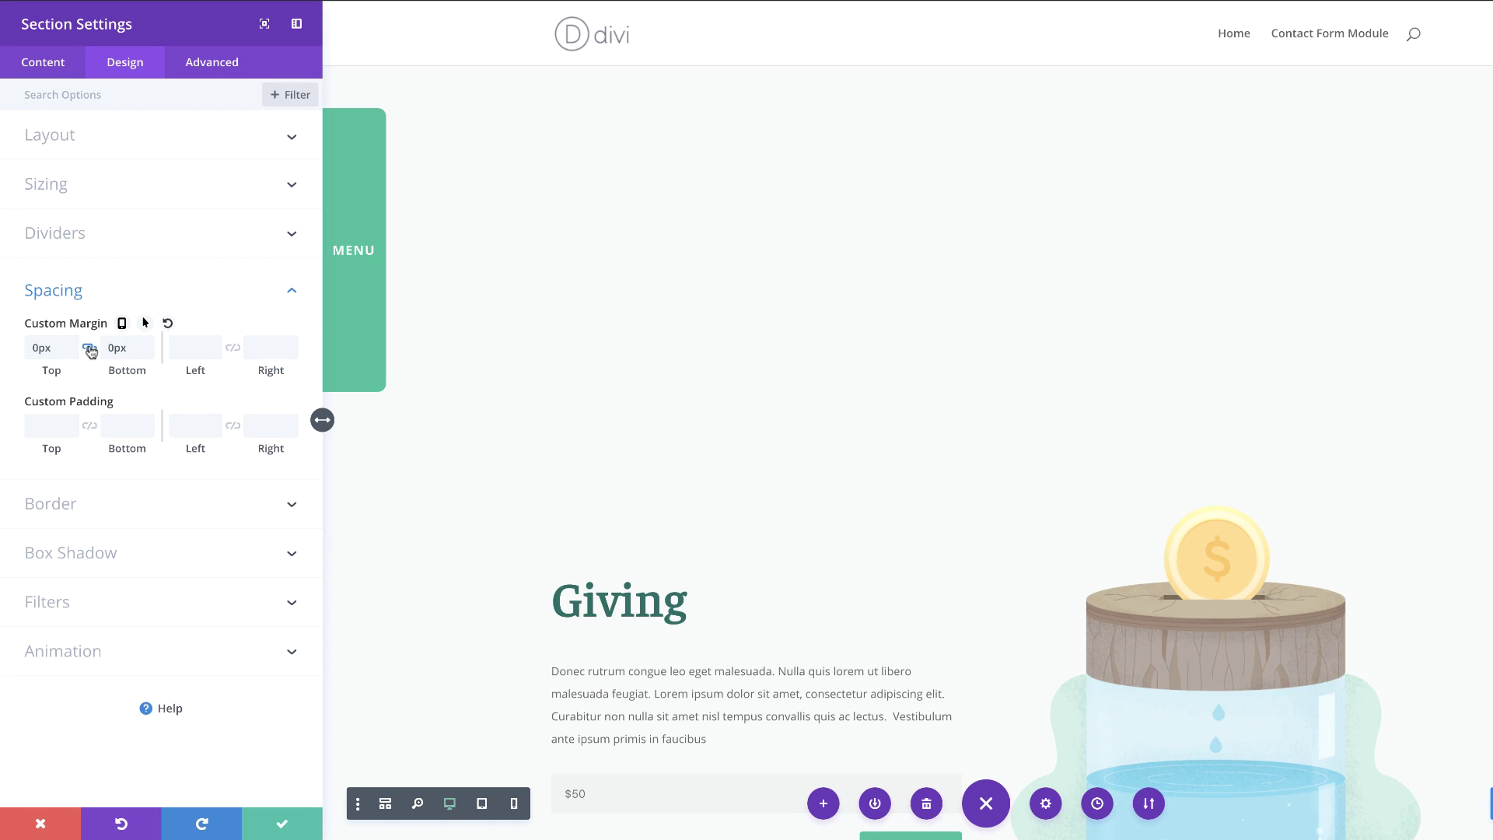
left_click(53, 421)
type("0")
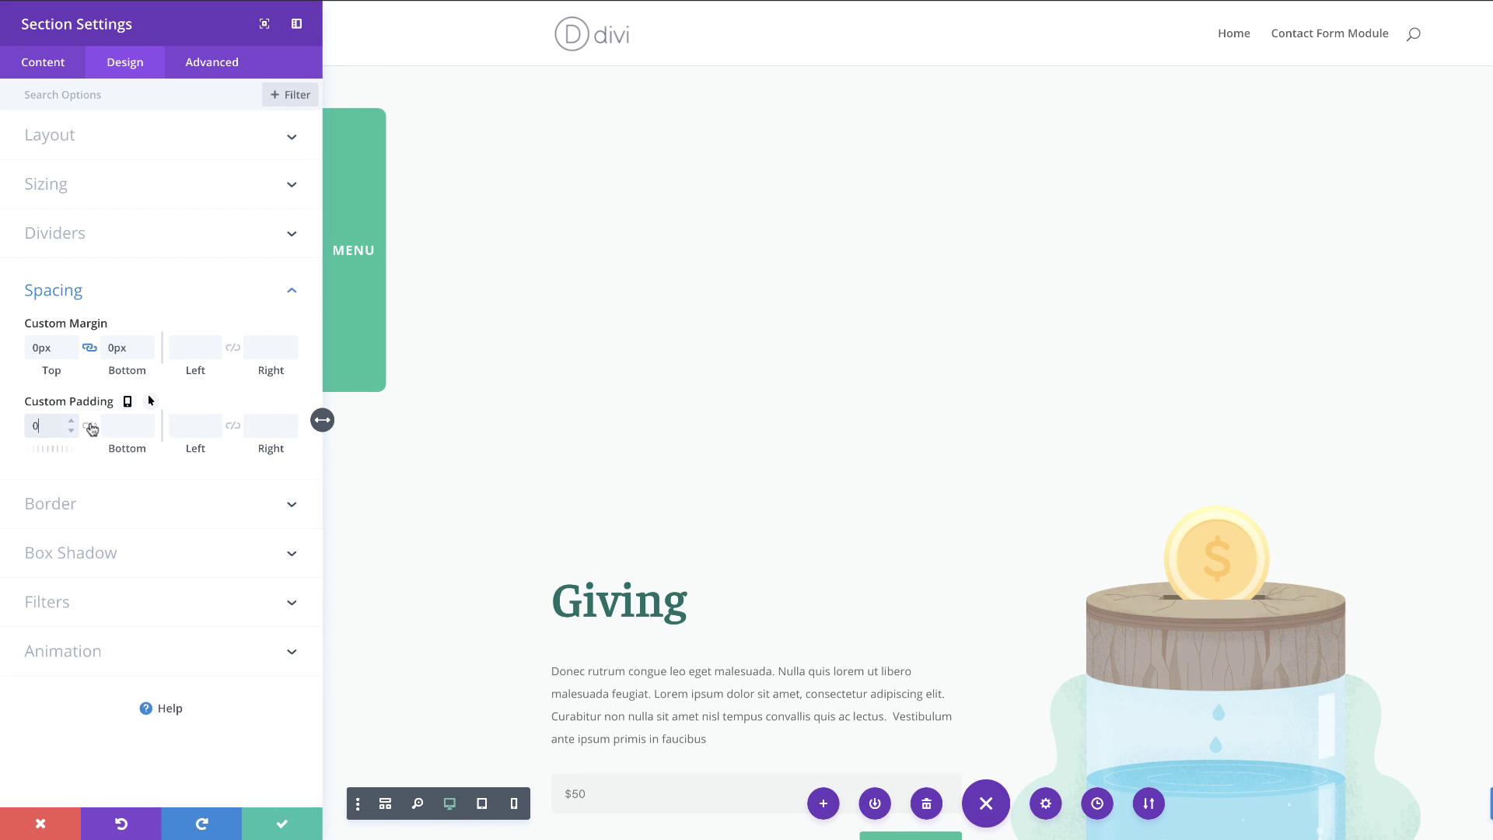
left_click(90, 426)
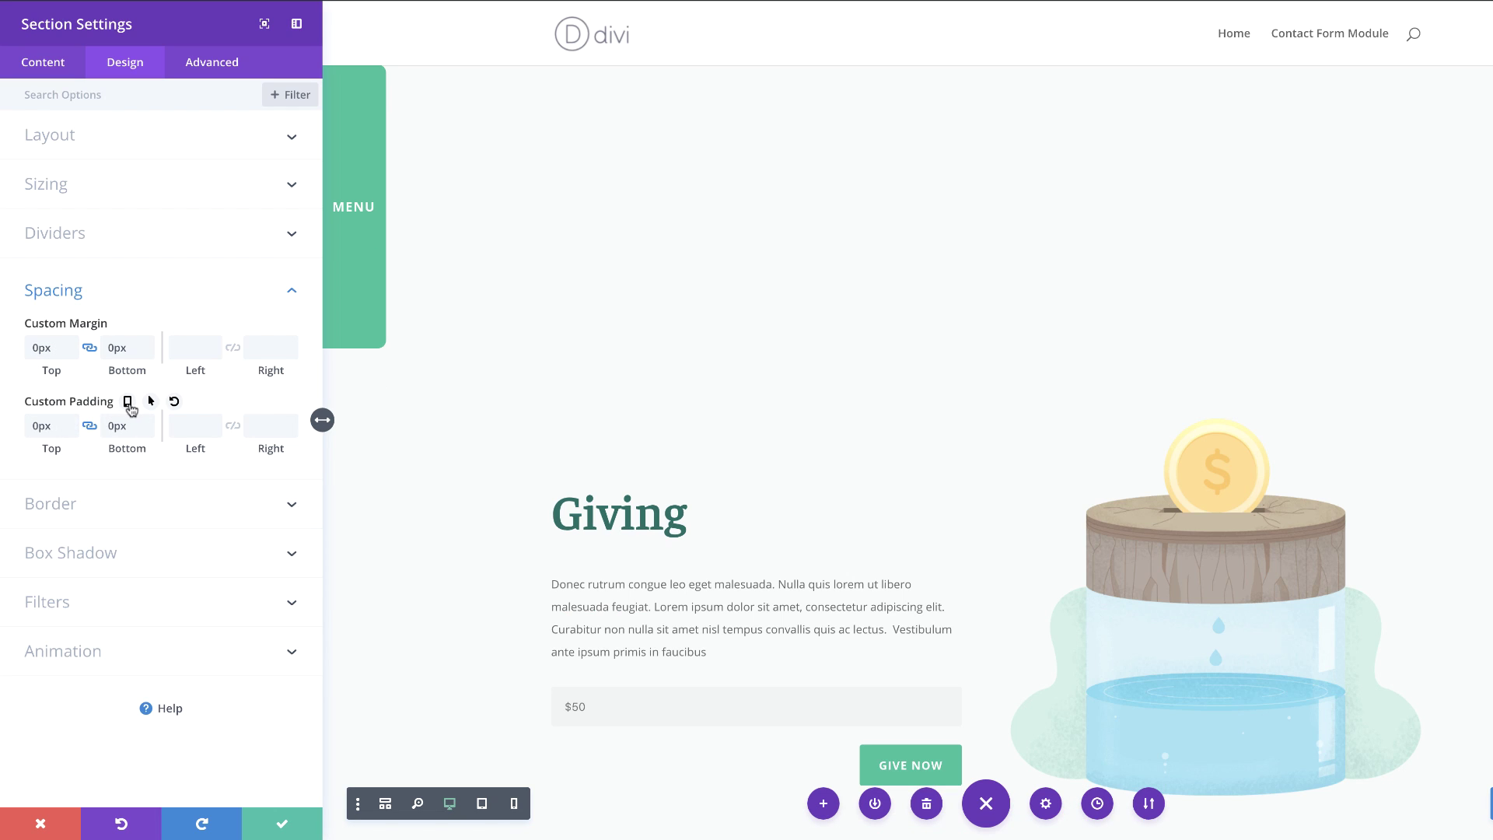
- Set the section's tablet top and bottom padding to 5% and save the section settings
left_click(129, 403)
left_click(185, 443)
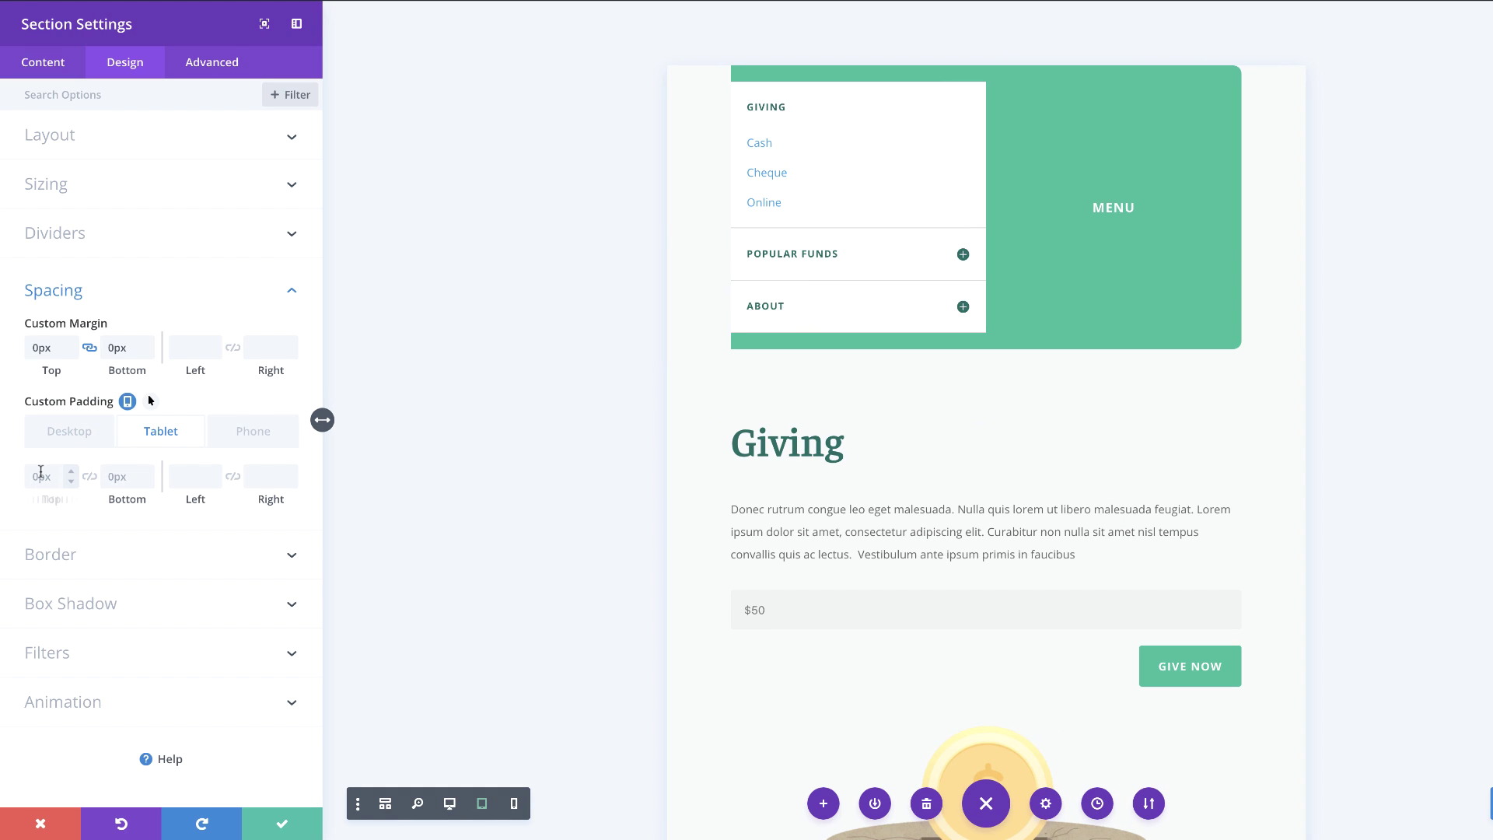
type("5%")
left_click(90, 477)
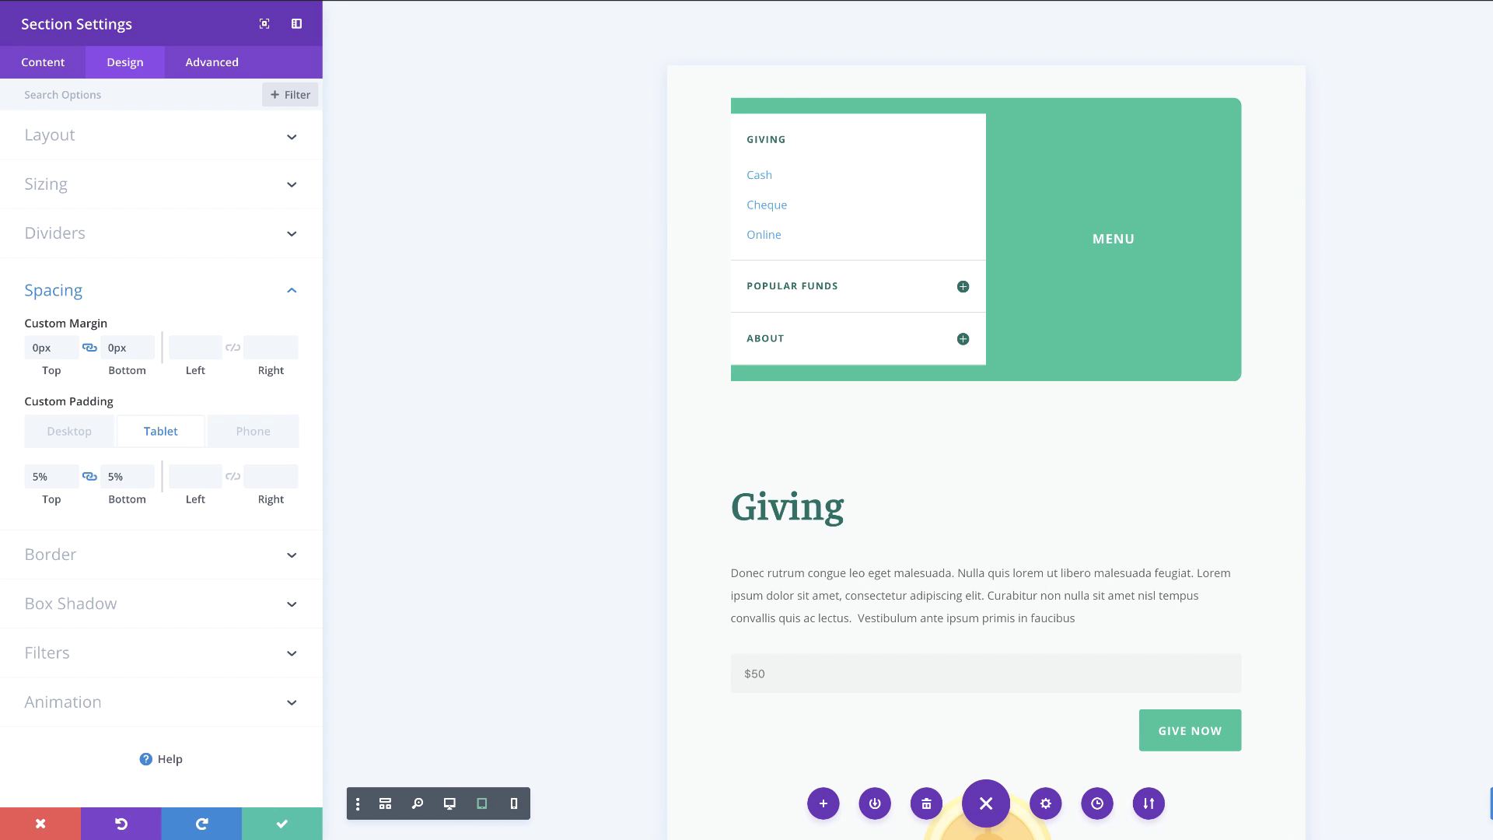
left_click(282, 823)
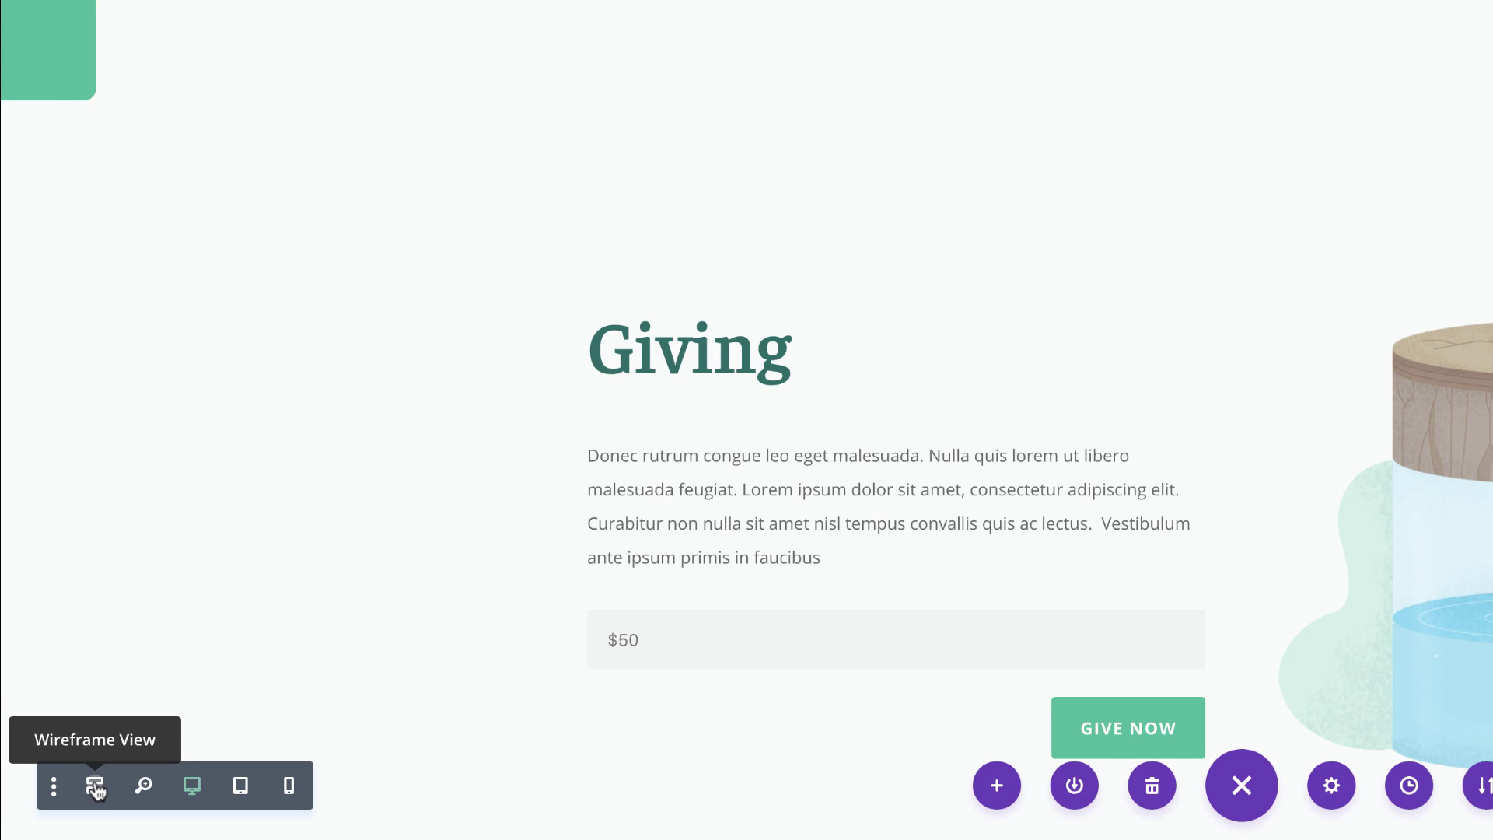
- Give the row holding the accordion and menu text the CSS ID "float" and save the row settings
left_click(94, 787)
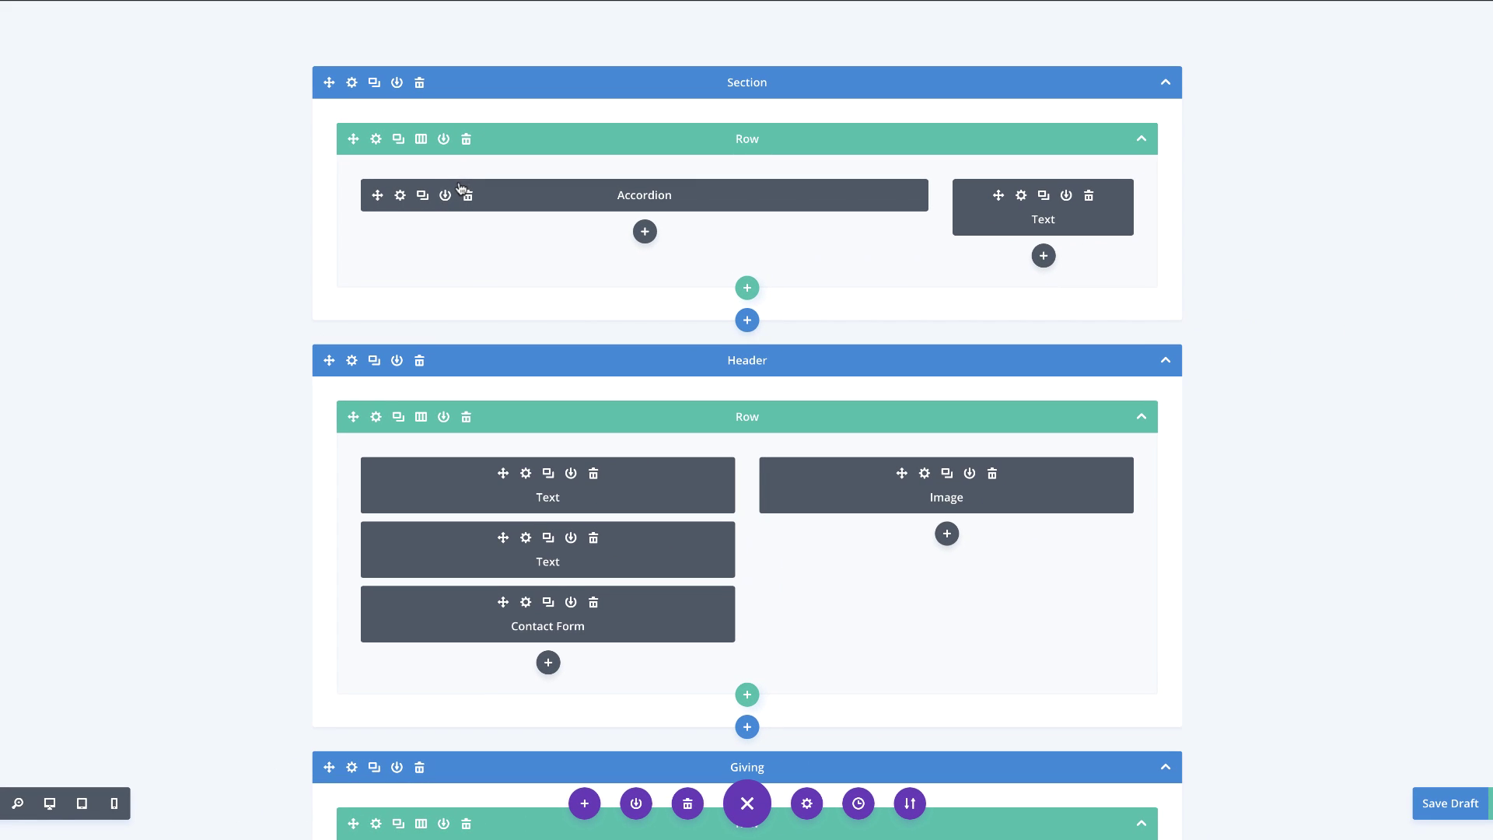
left_click(376, 140)
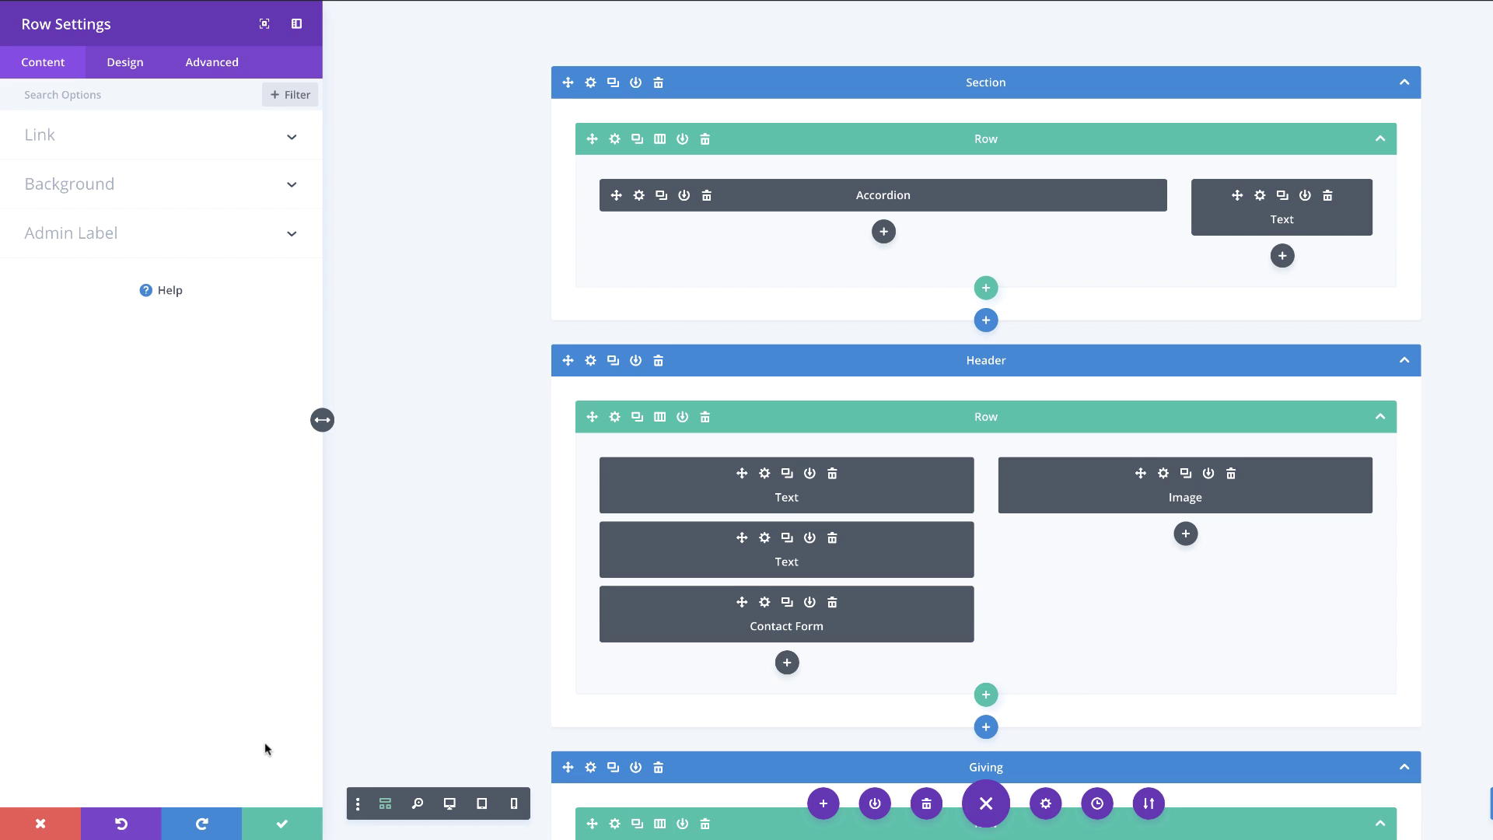
left_click(451, 805)
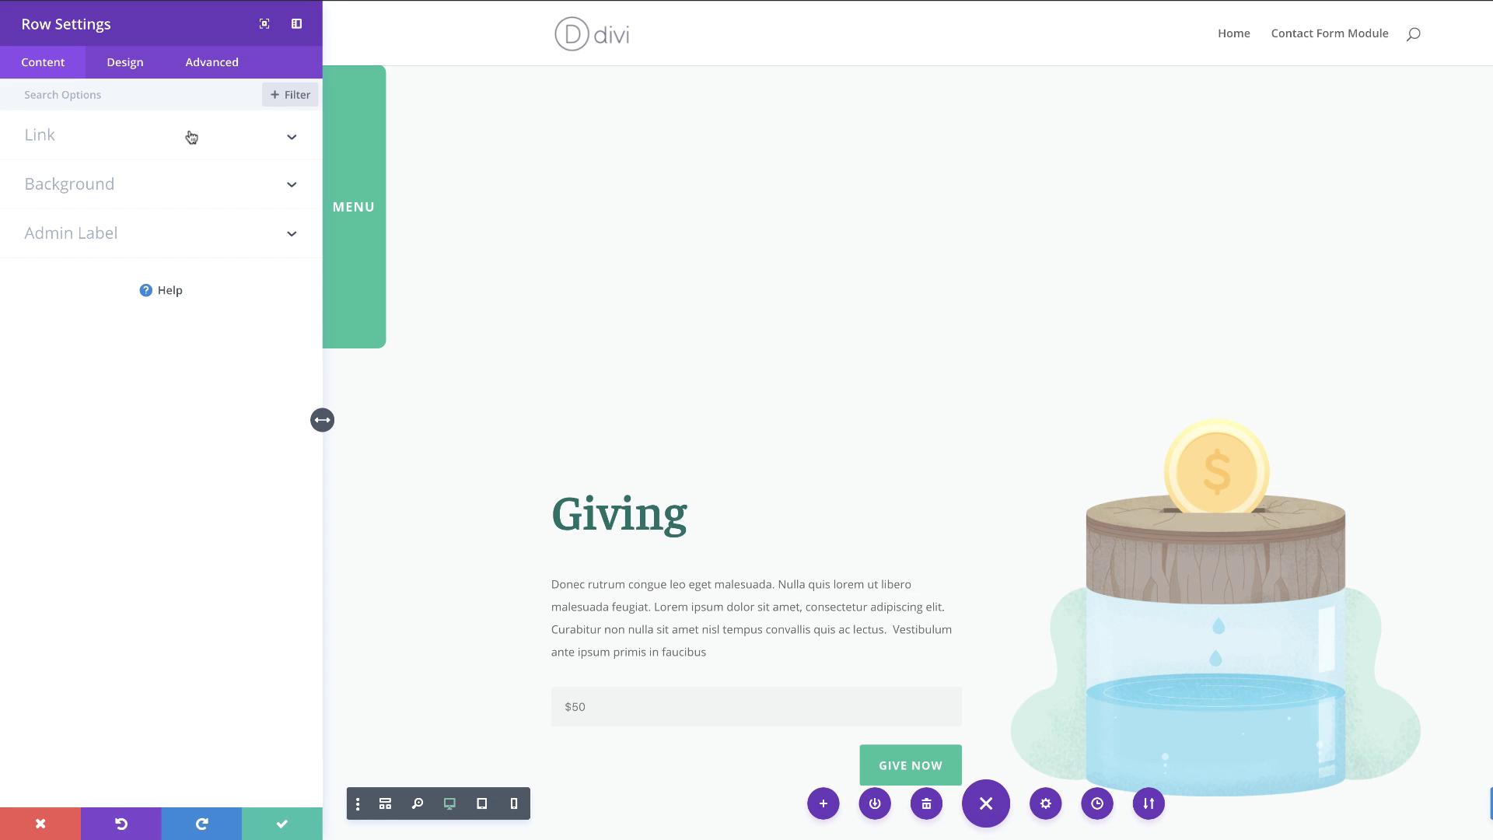
left_click(223, 67)
left_click(137, 137)
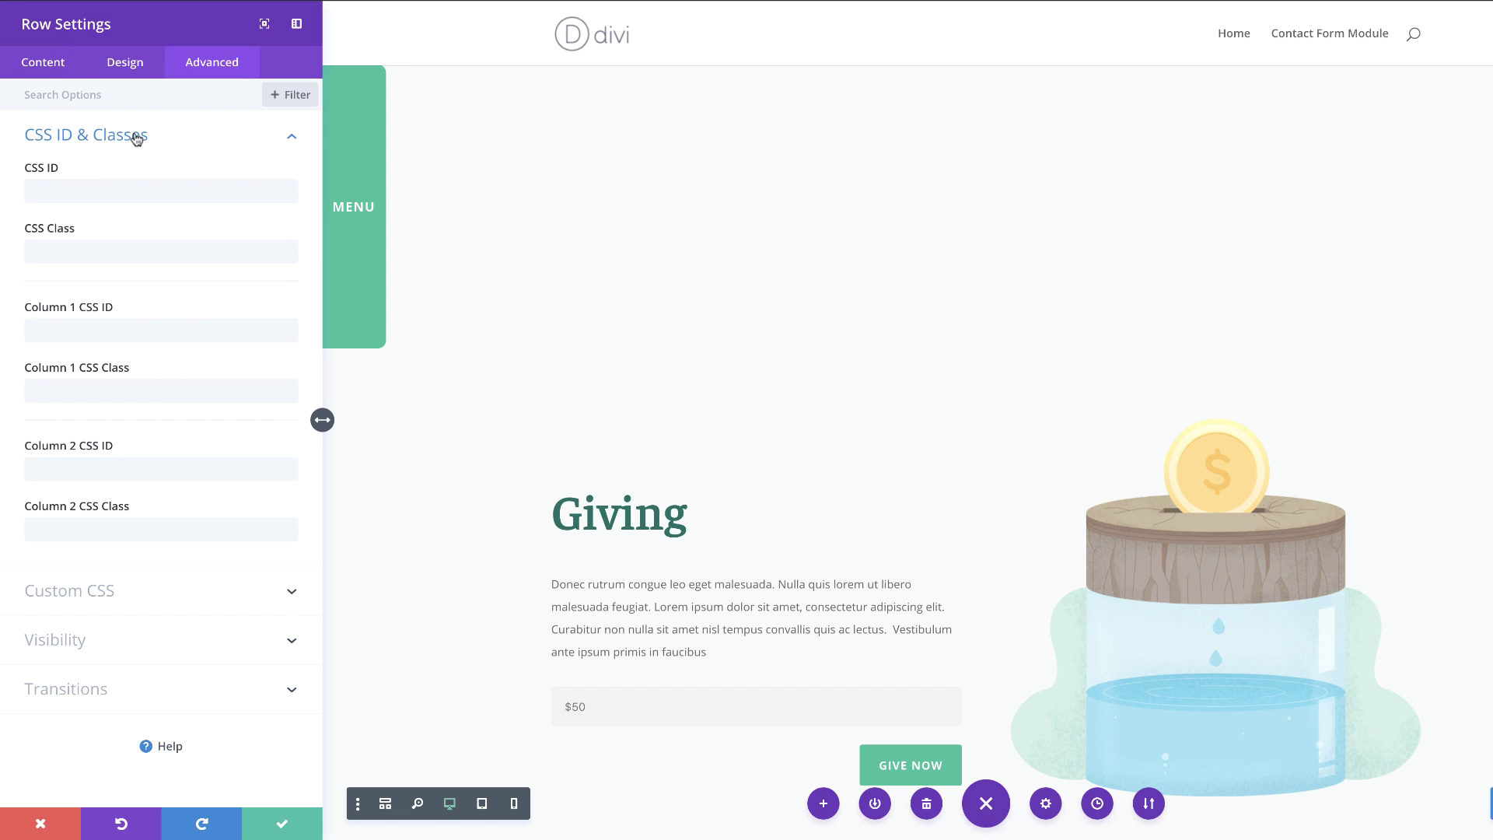
left_click(82, 193)
type("float")
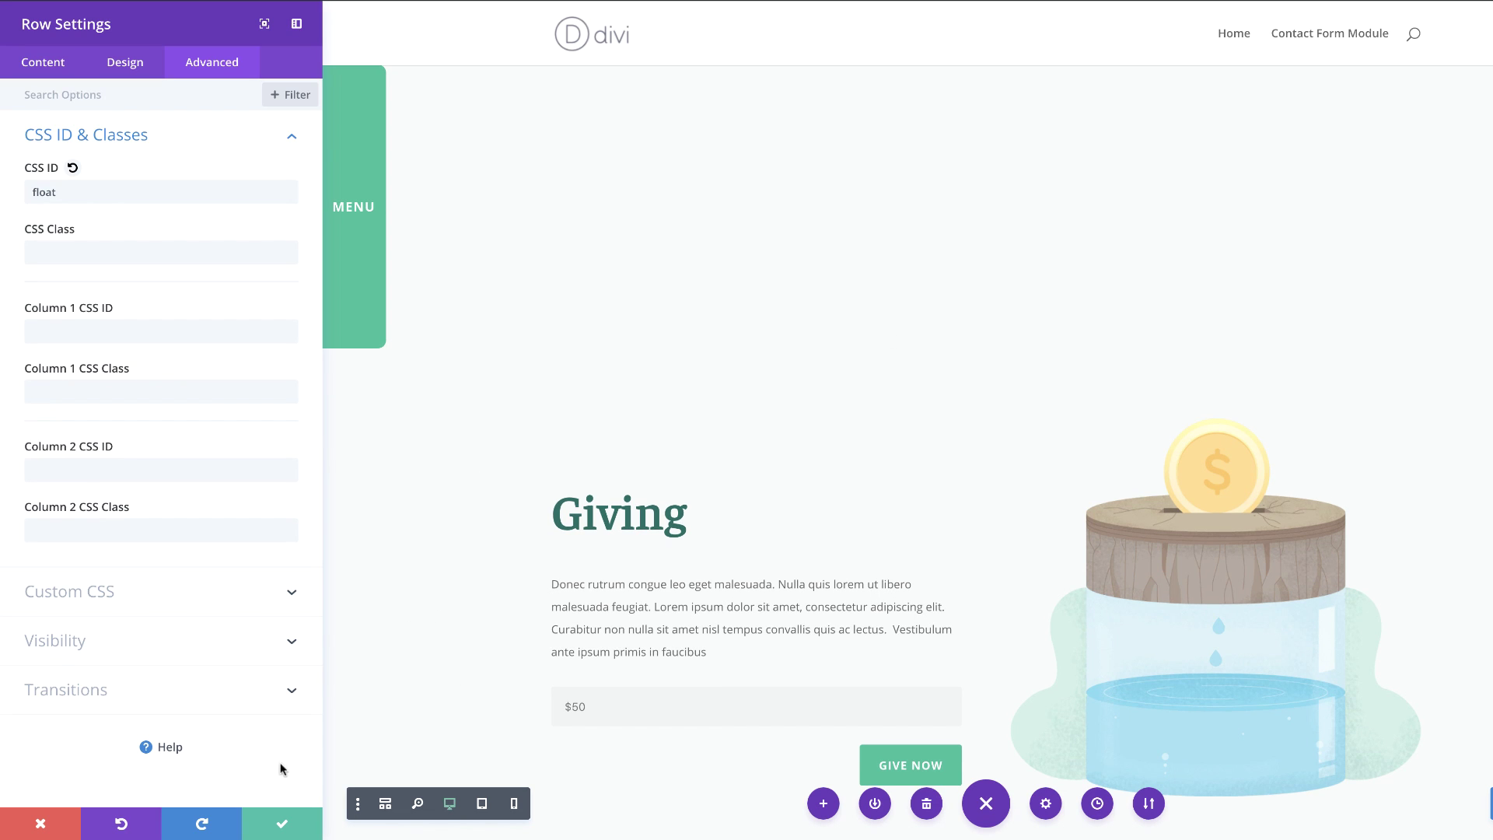
left_click(281, 822)
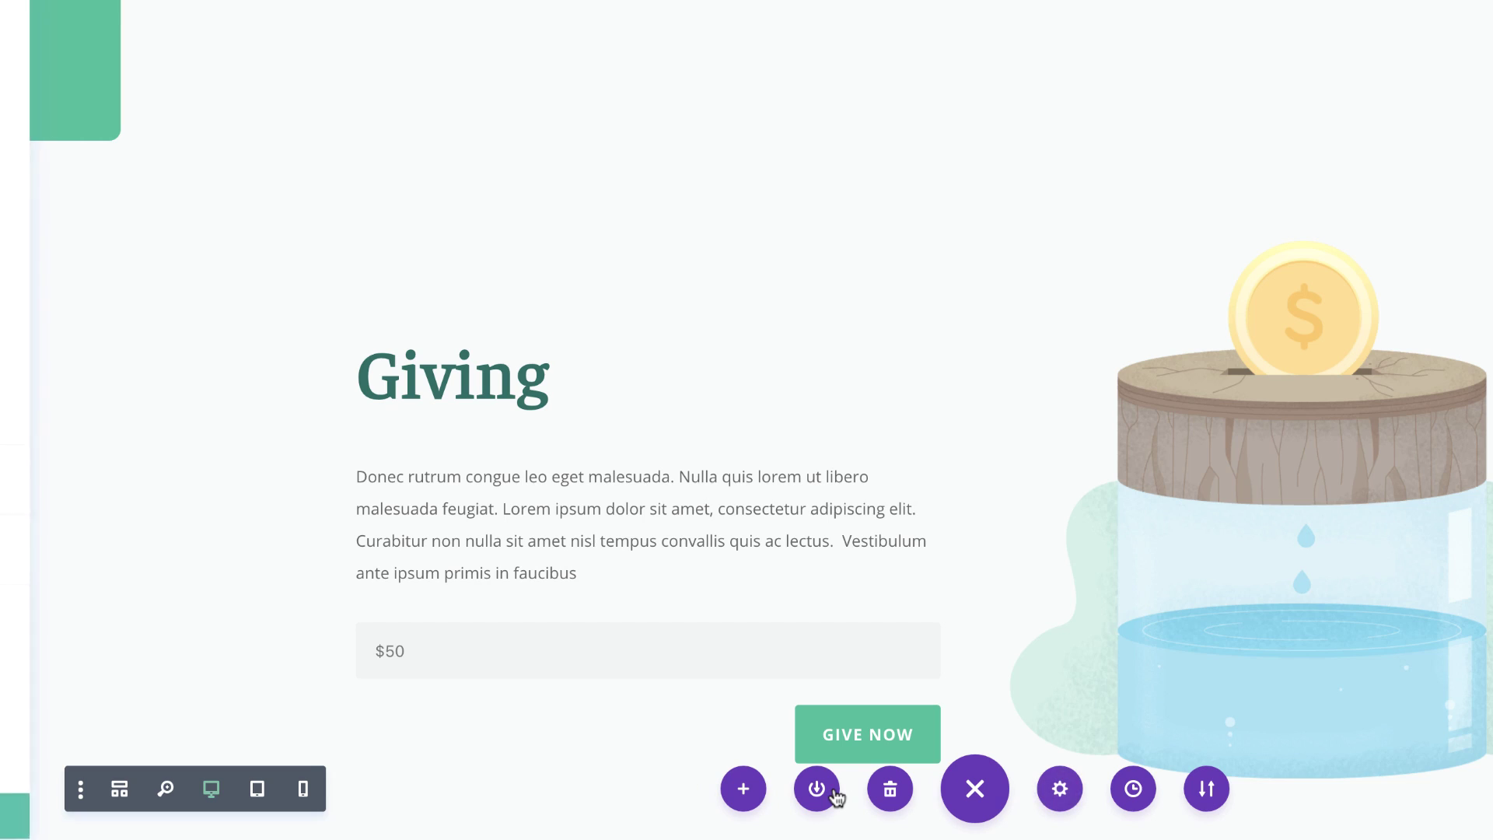
- Add page-level custom CSS for min-width 981px giving #float position fixed, top 200px, left 0px and z-index 99998, and save the page settings
left_click(212, 62)
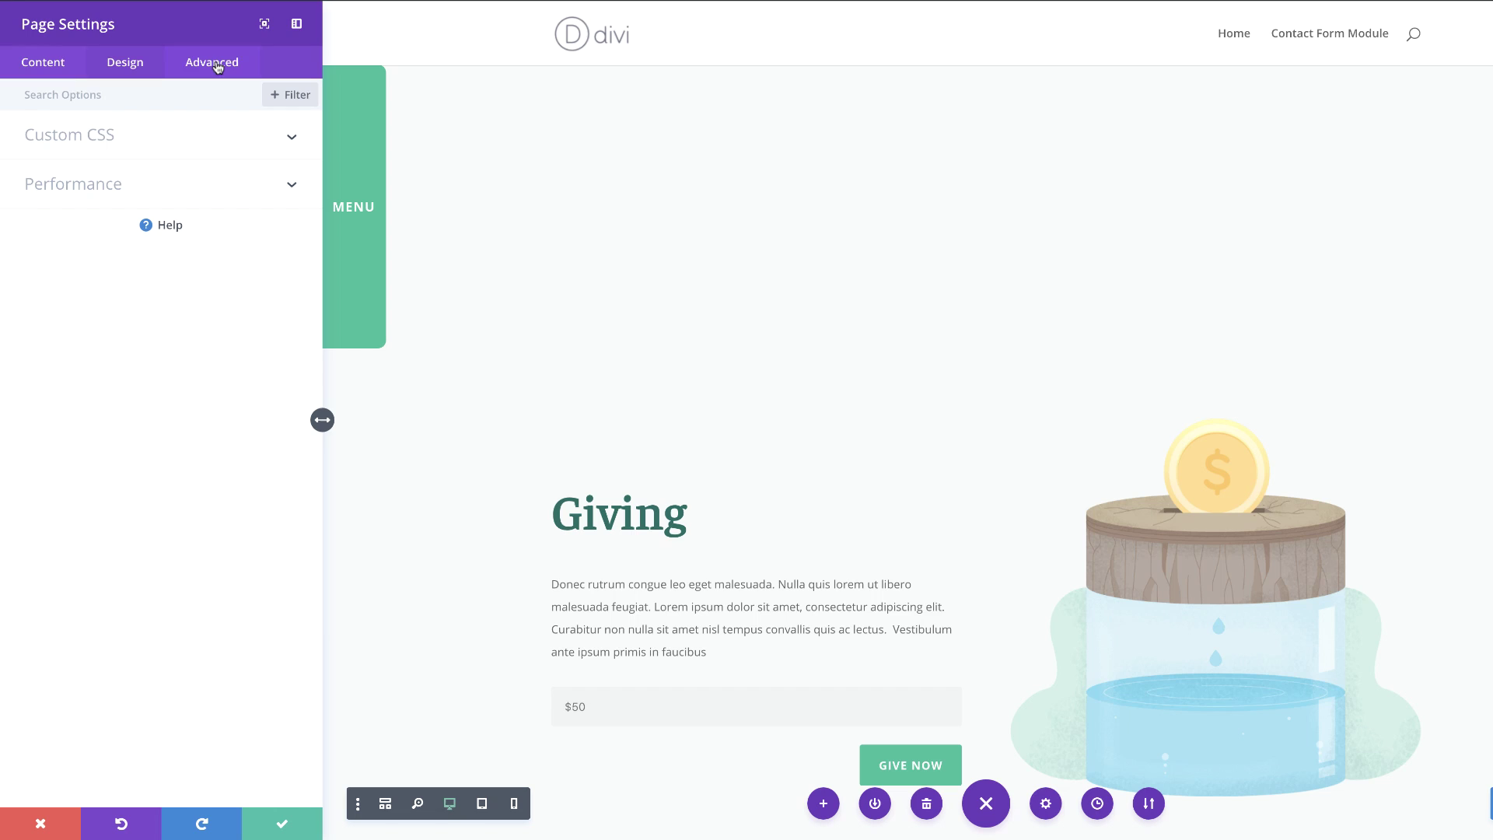
left_click(94, 138)
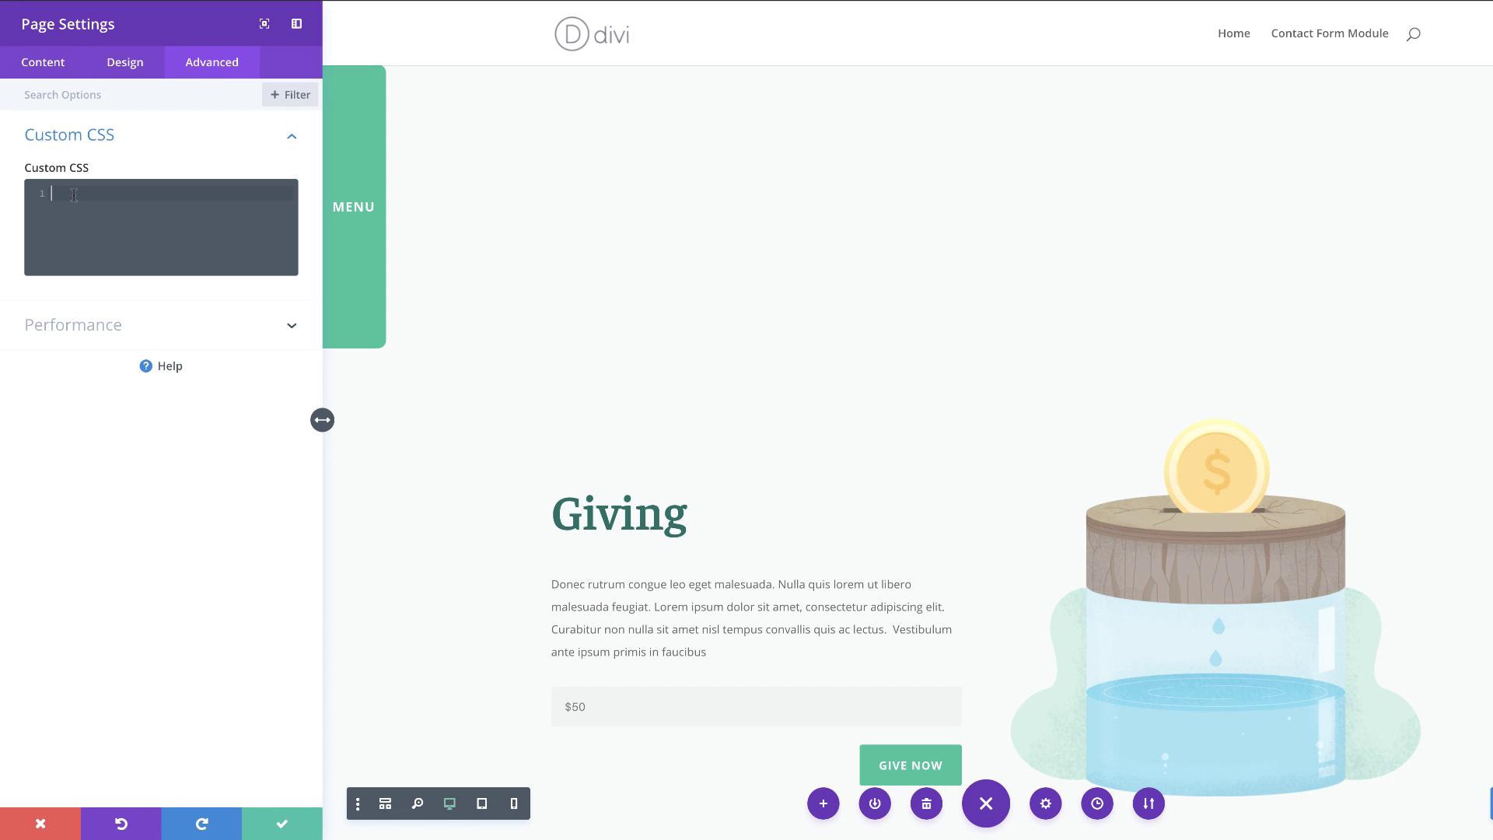
type("@media (min-width: 981px){   #float {     position: fixed;     top: 200px;     left: 0px;     z-index: 99998;   } }")
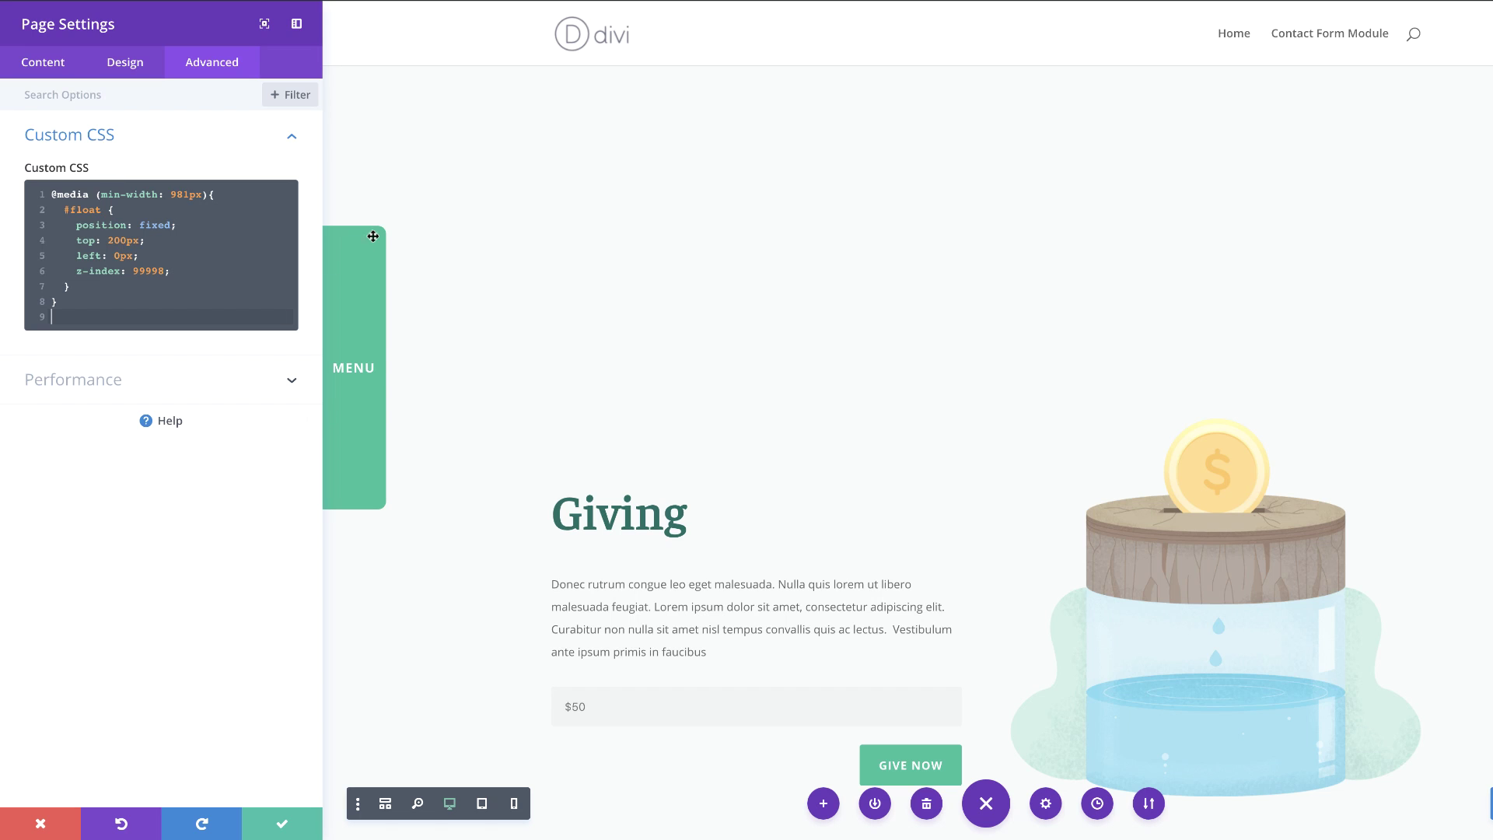
left_click(282, 824)
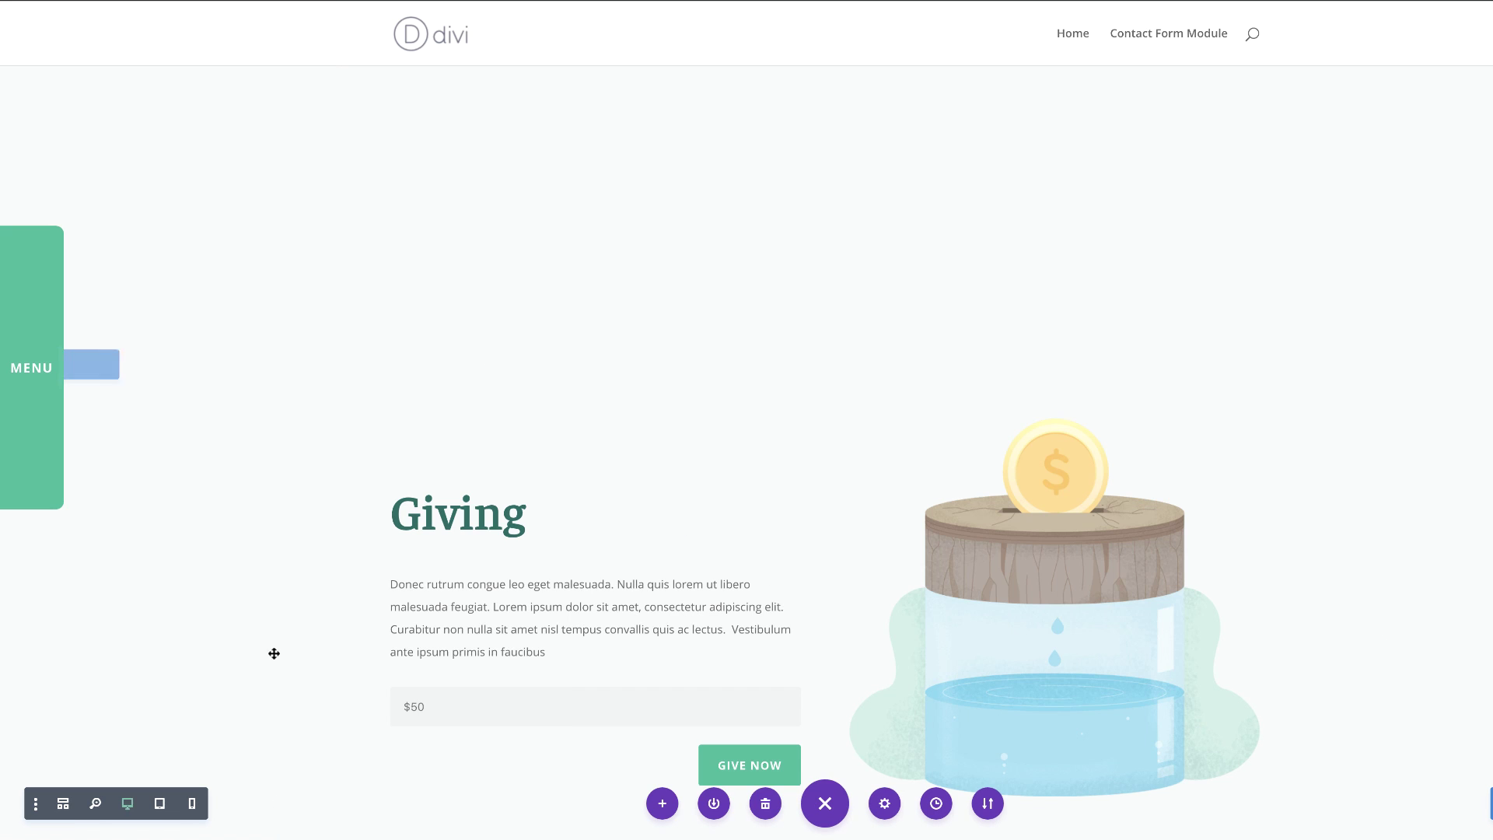
- Test the floating menu by popping it out and expanding its Popular Funds and Giving accordion items
scroll(109, 420, "down", 4)
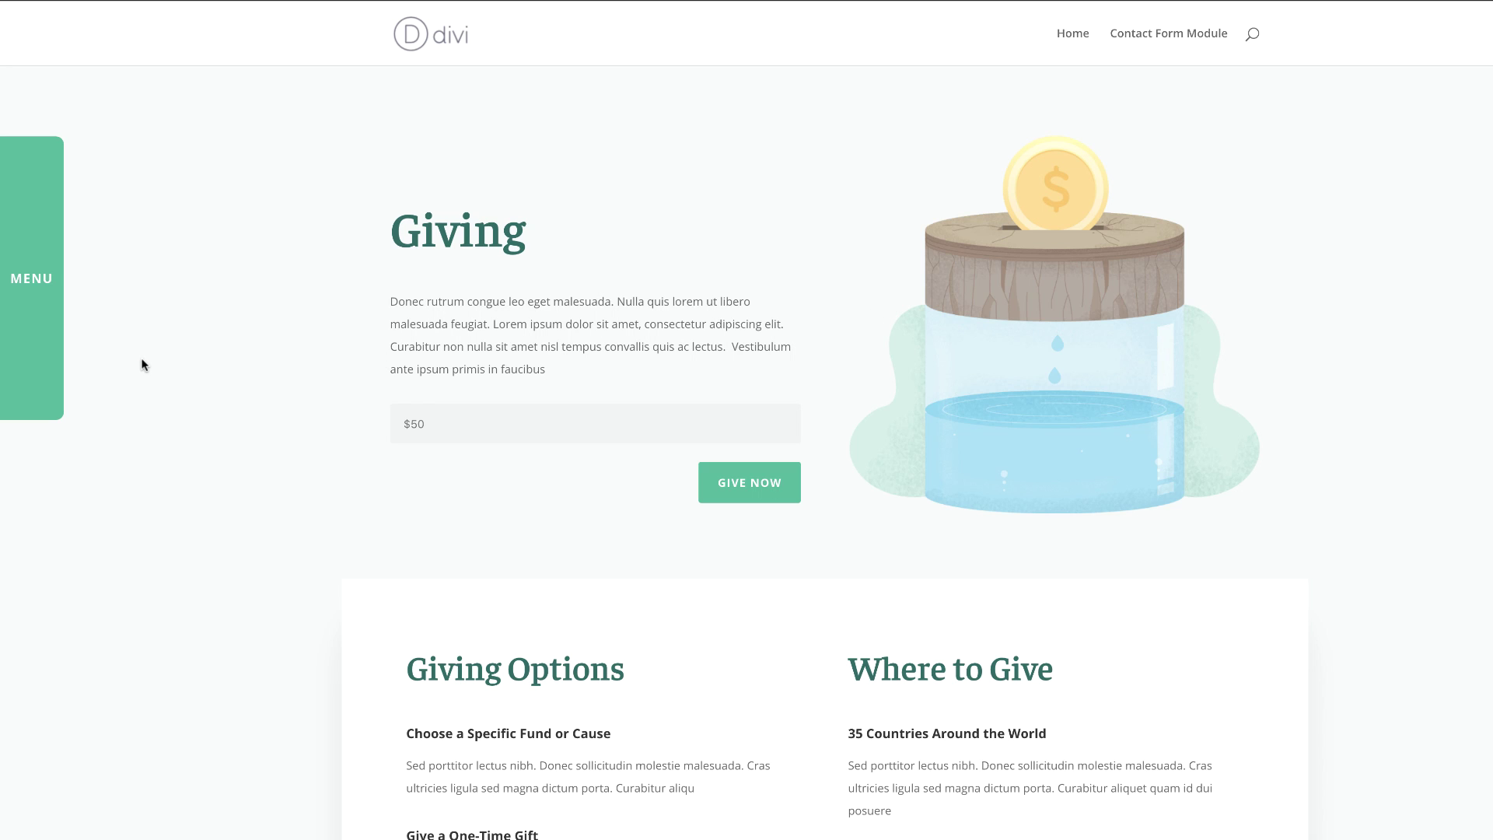
mouse_move(43, 263)
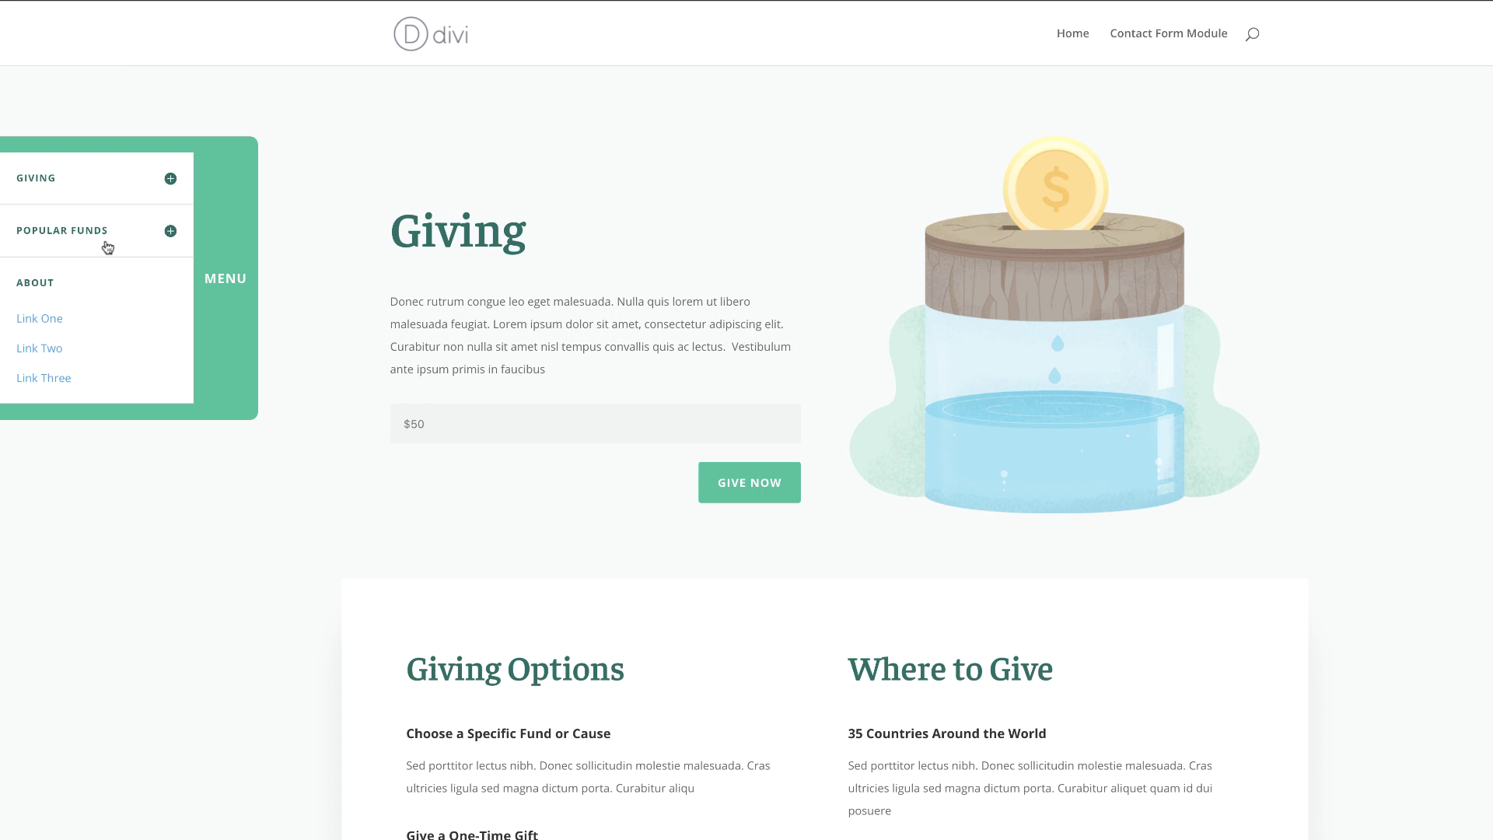
left_click(91, 233)
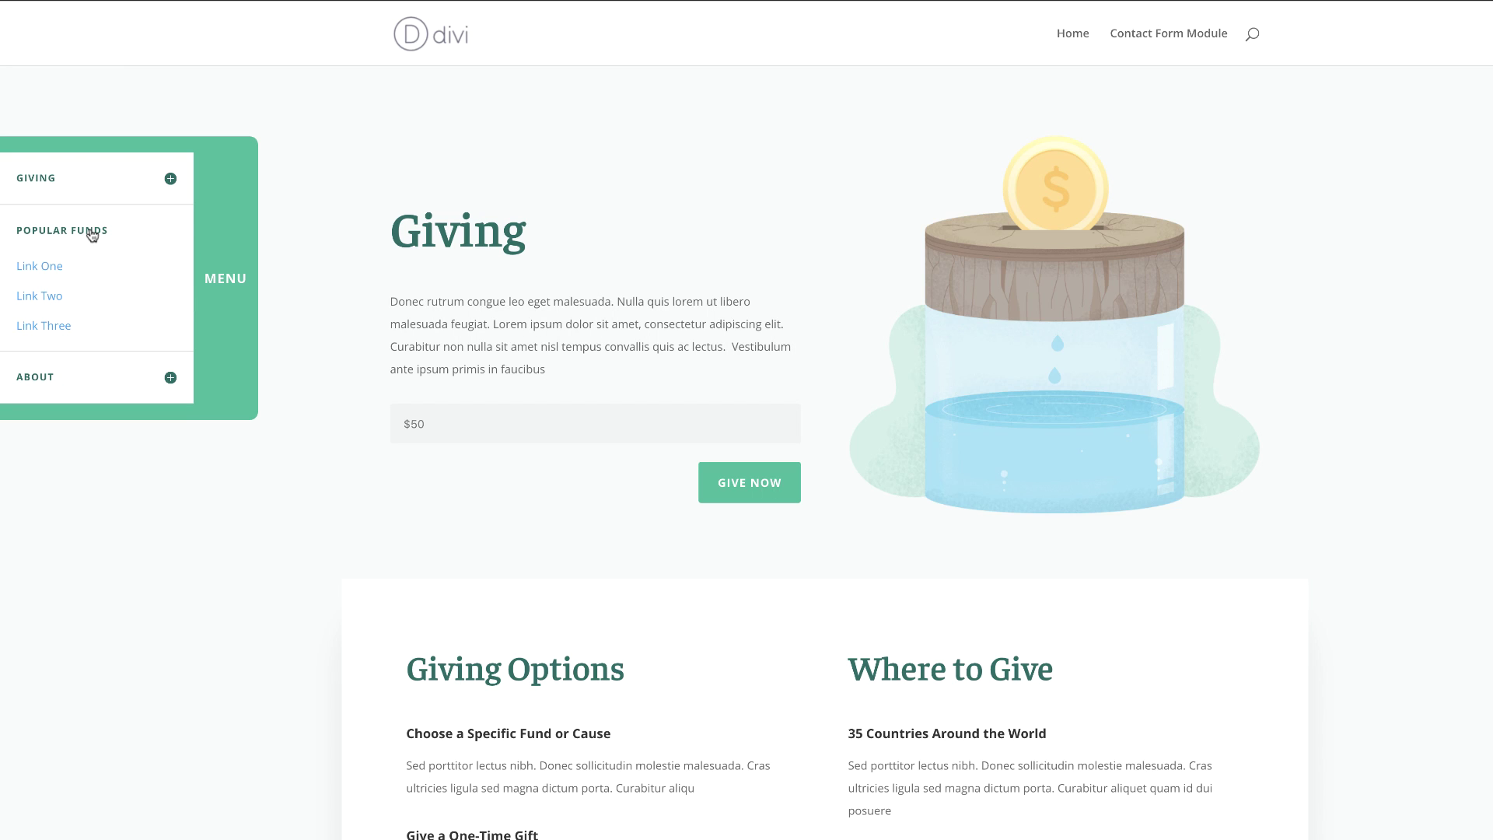
left_click(56, 183)
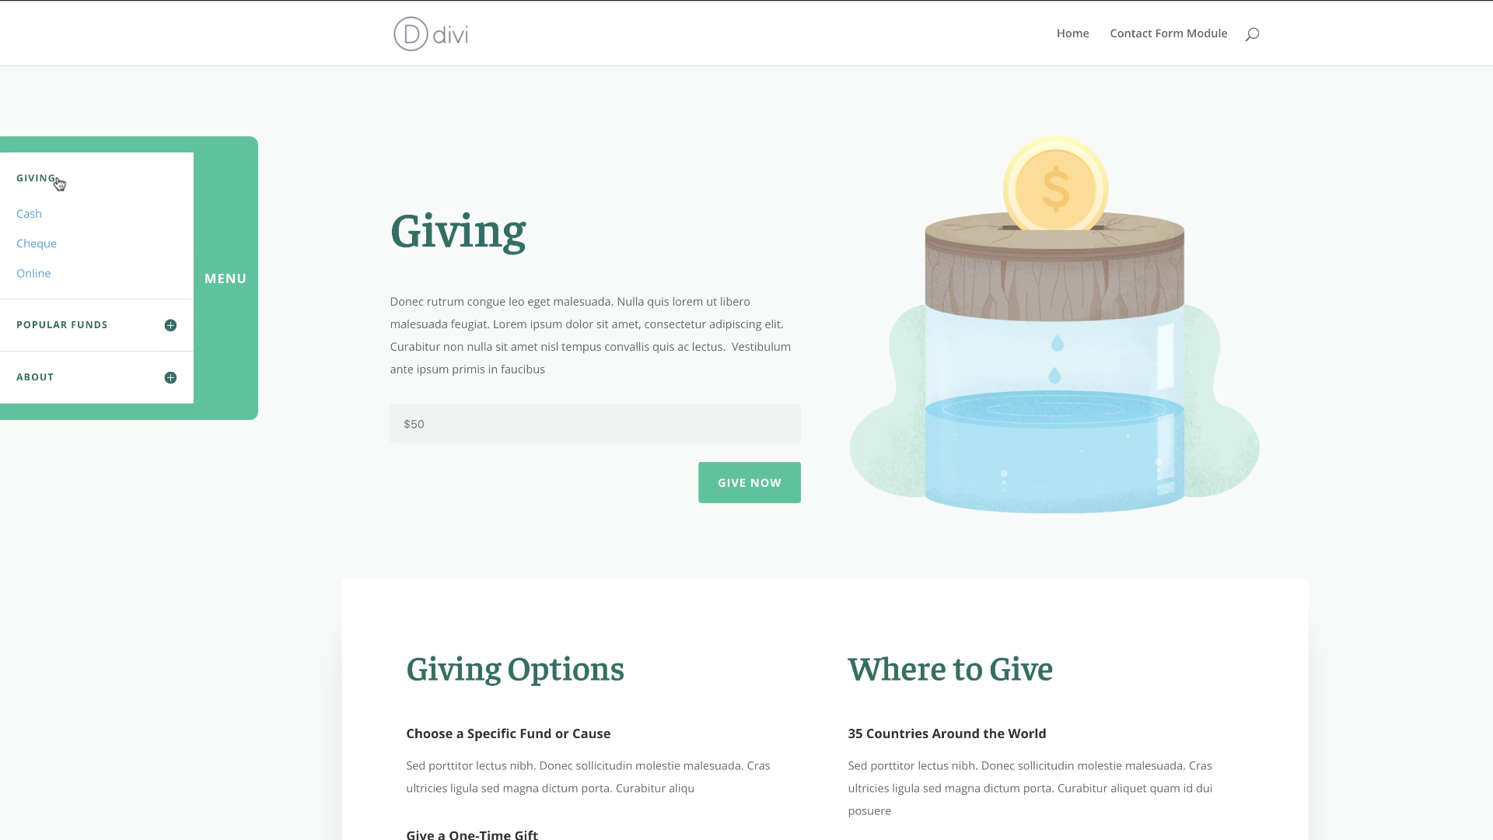